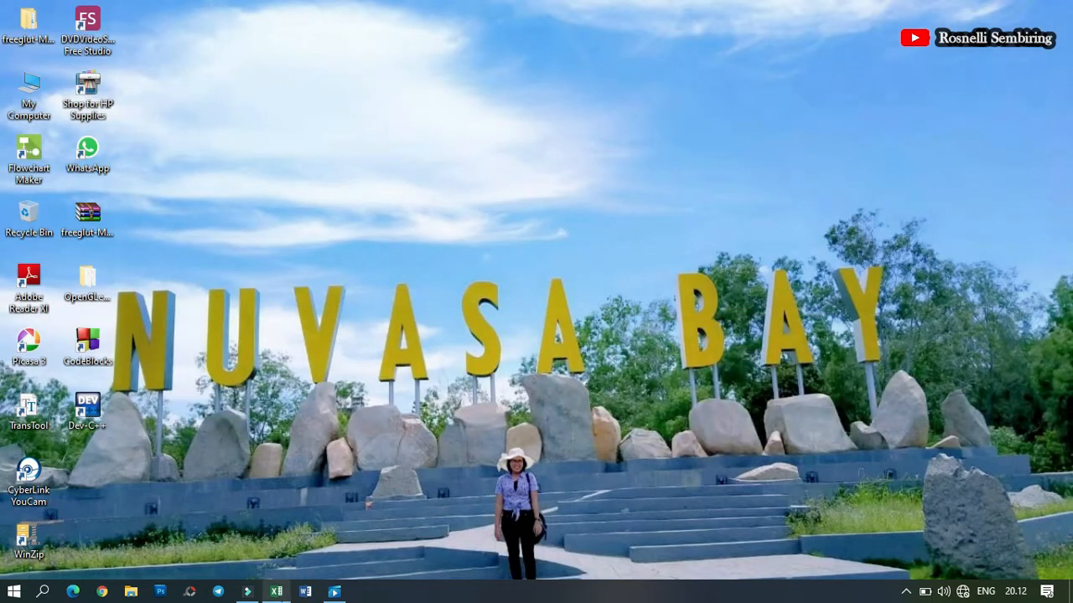
Switch to the Excel workbook and enter 1 in A5 and 2 in A6 of the NO column.
{"action": "left_click", "coordinate": [279, 593]}
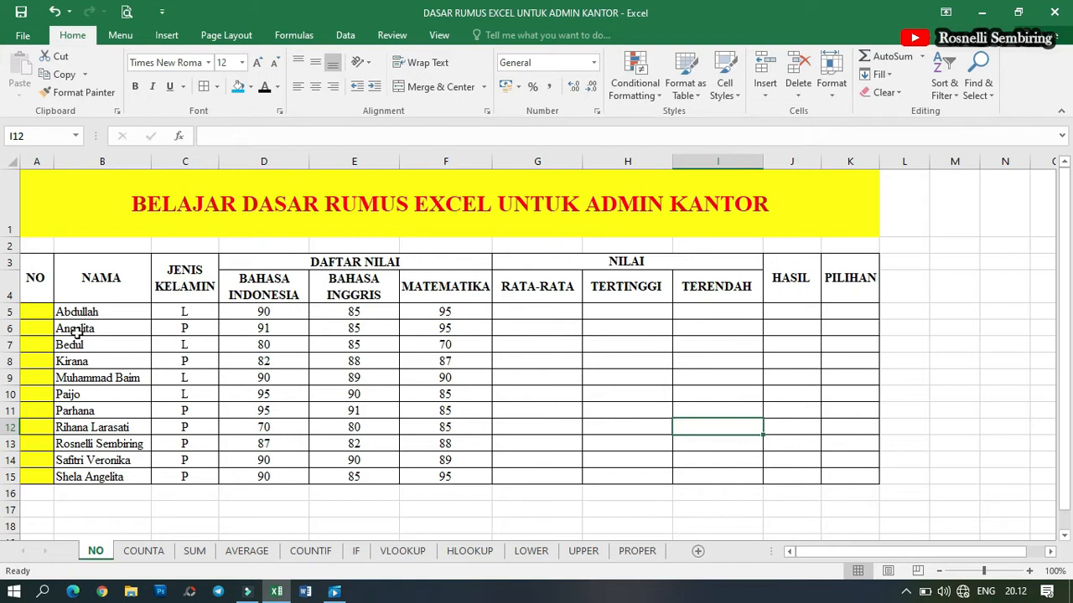
{"action": "left_click", "coordinate": [36, 311]}
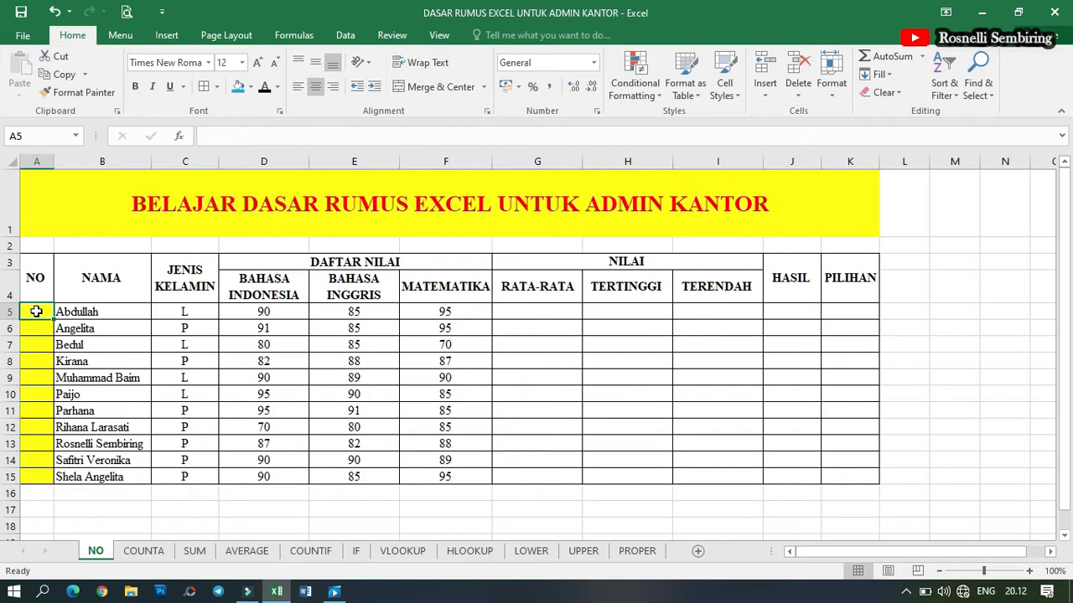
{"action": "type", "text": "1"}
{"action": "key", "text": "Return"}
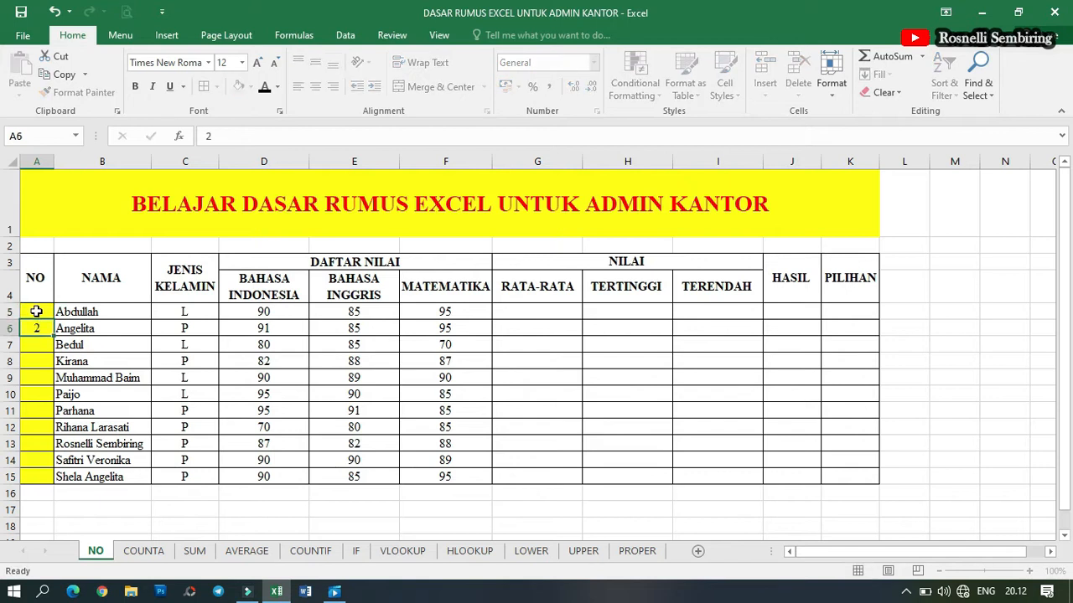
{"action": "type", "text": "2"}
{"action": "key", "text": "Return"}
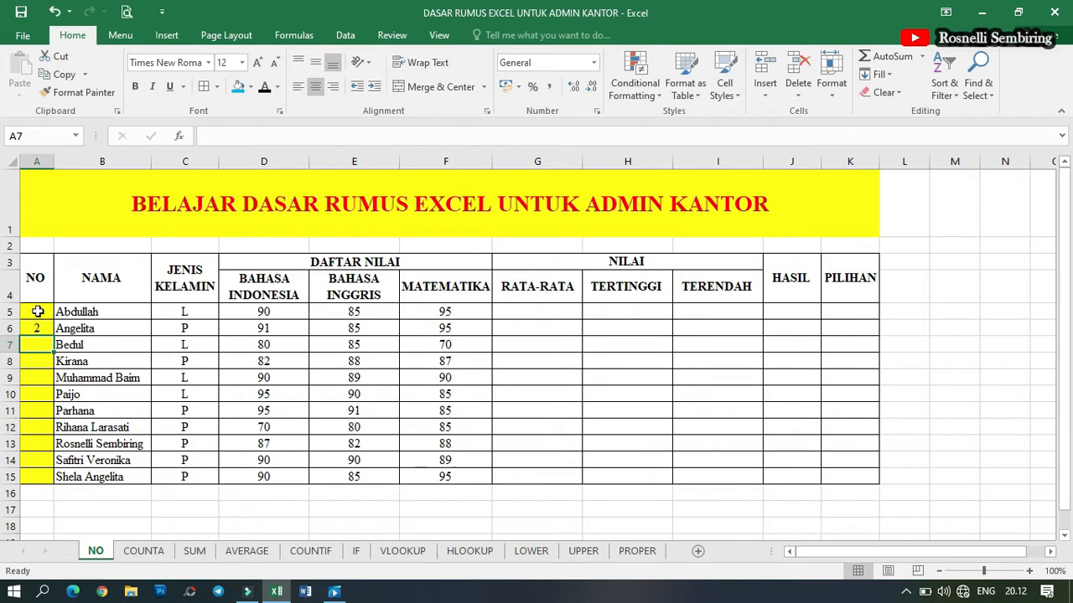
Try extending the number series from A5:A6 down through A15, and undo the fill.
{"action": "left_click_drag", "start_coordinate": [36, 312], "coordinate": [40, 329]}
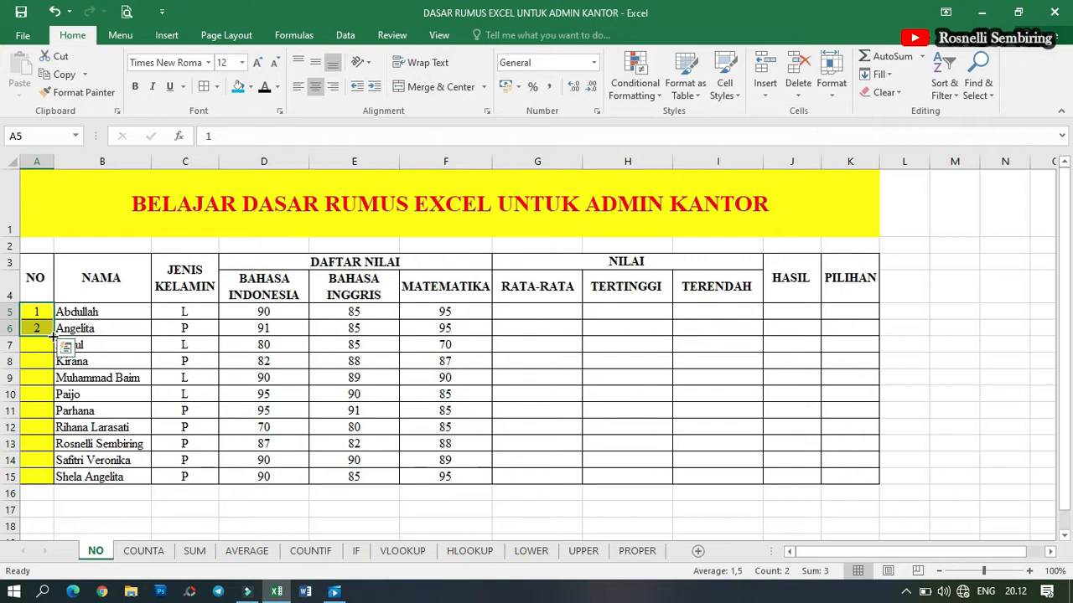
{"action": "double_click", "coordinate": [53, 336]}
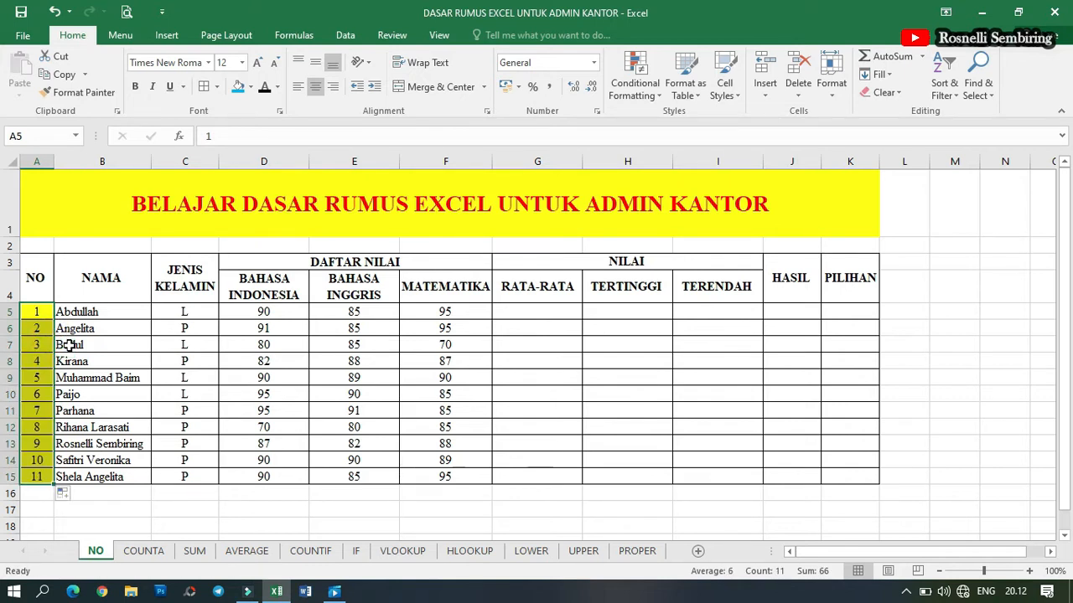
{"action": "left_click", "coordinate": [70, 344]}
{"action": "key", "text": "ctrl+z"}
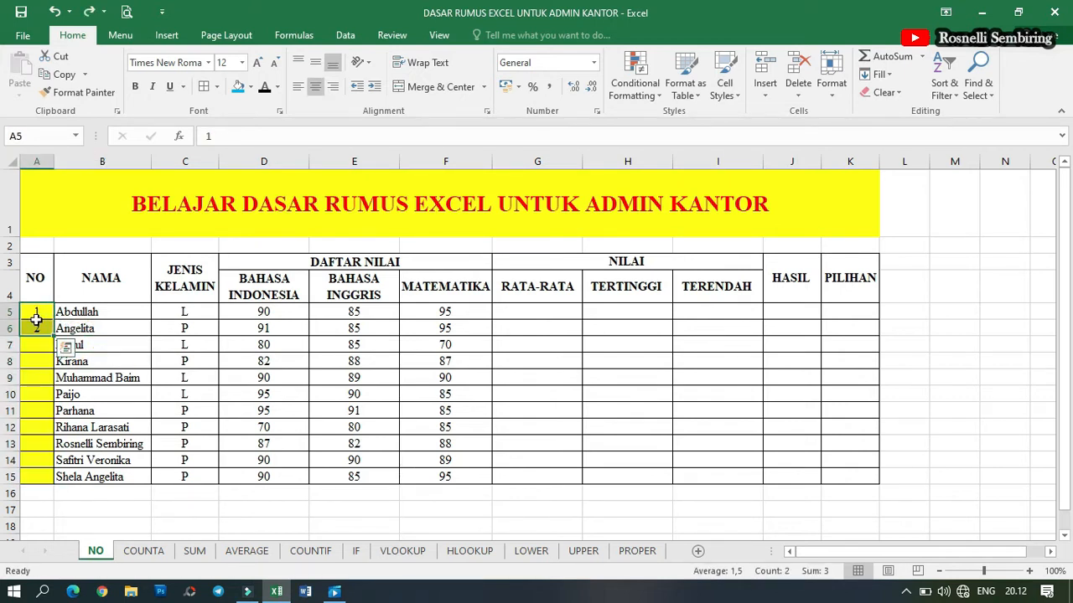
Repeat the series fill from A5:A6 down through A15 twice, undoing it each time.
{"action": "left_click_drag", "start_coordinate": [53, 337], "coordinate": [59, 485]}
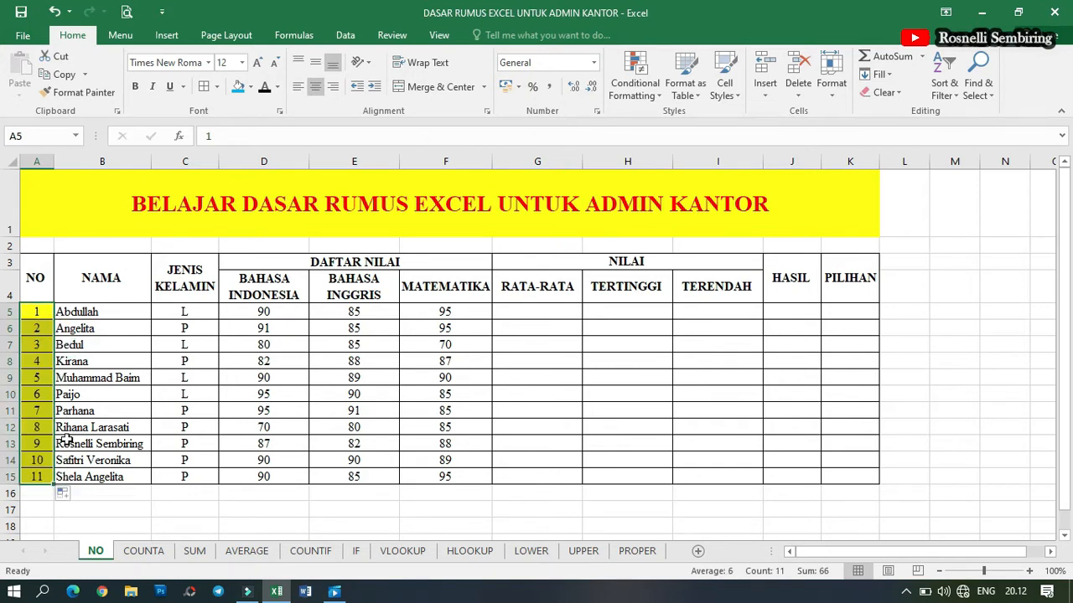
{"action": "left_click", "coordinate": [76, 323]}
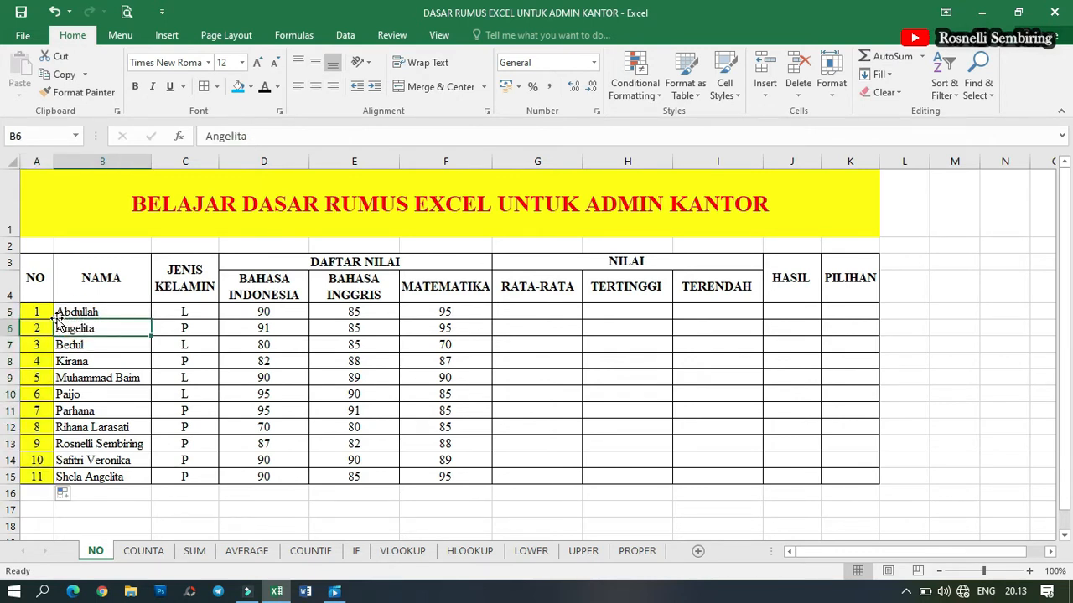
{"action": "left_click_drag", "start_coordinate": [38, 311], "coordinate": [43, 320]}
{"action": "key", "text": "ctrl+z"}
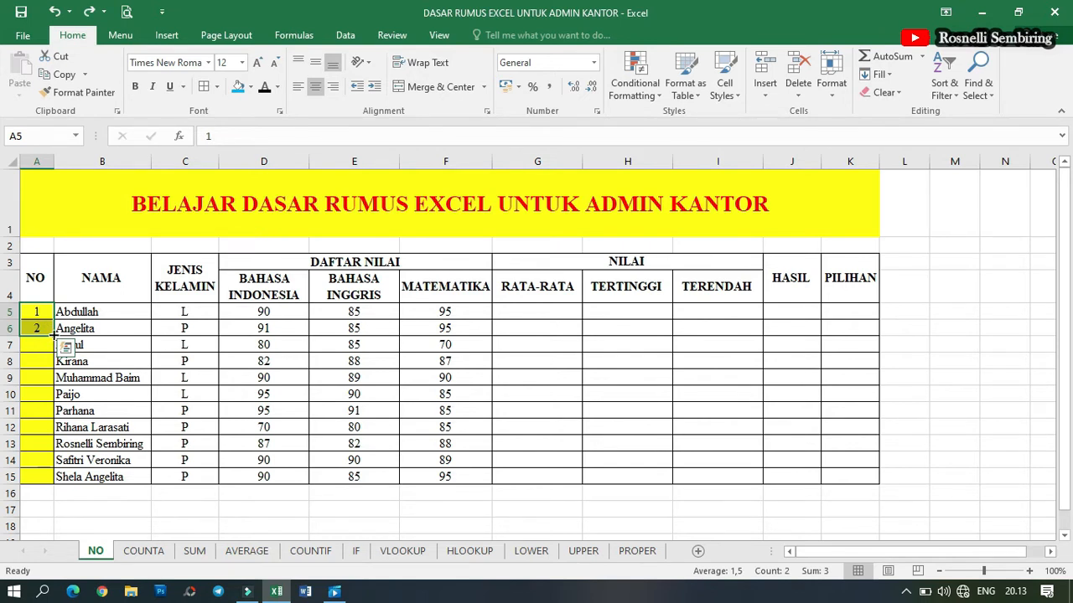
{"action": "double_click", "coordinate": [53, 336]}
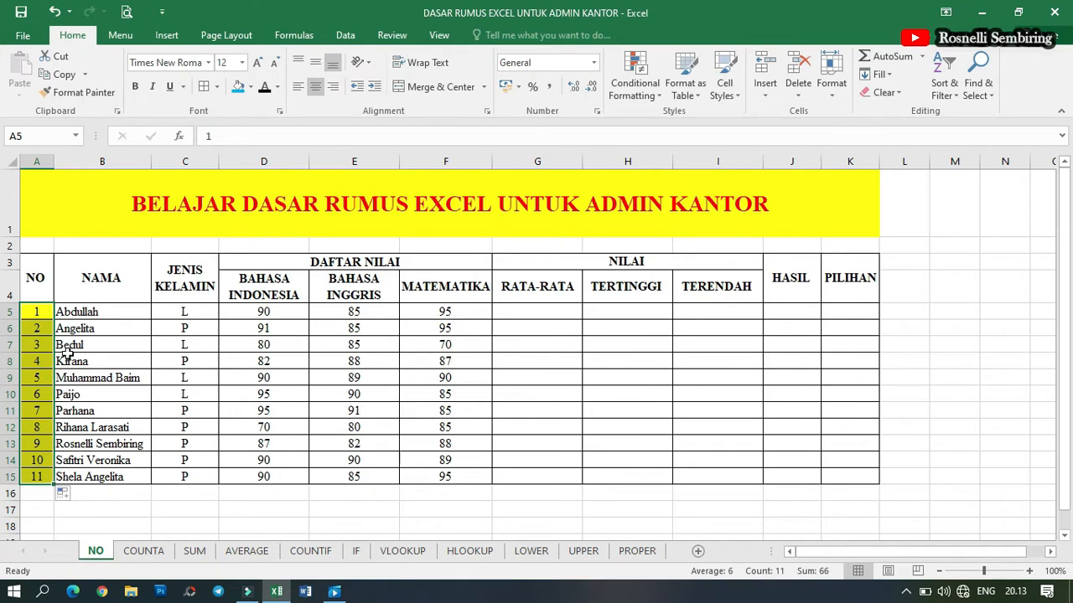
{"action": "key", "text": "ctrl+z"}
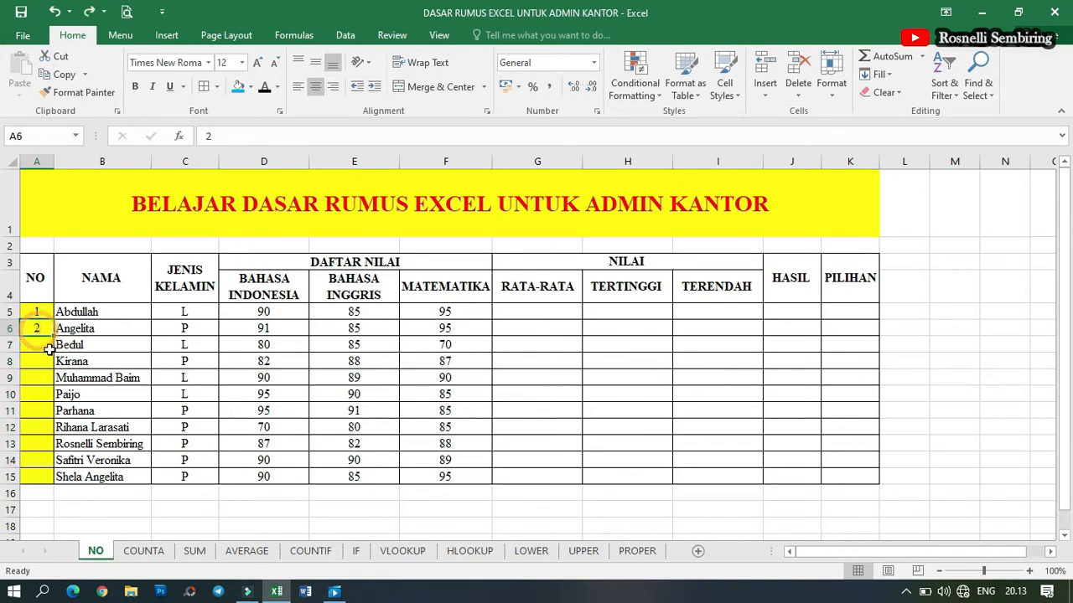
Replace the number in A6 with the formula =A5+1 and copy it down through A15.
{"action": "left_click", "coordinate": [41, 330]}
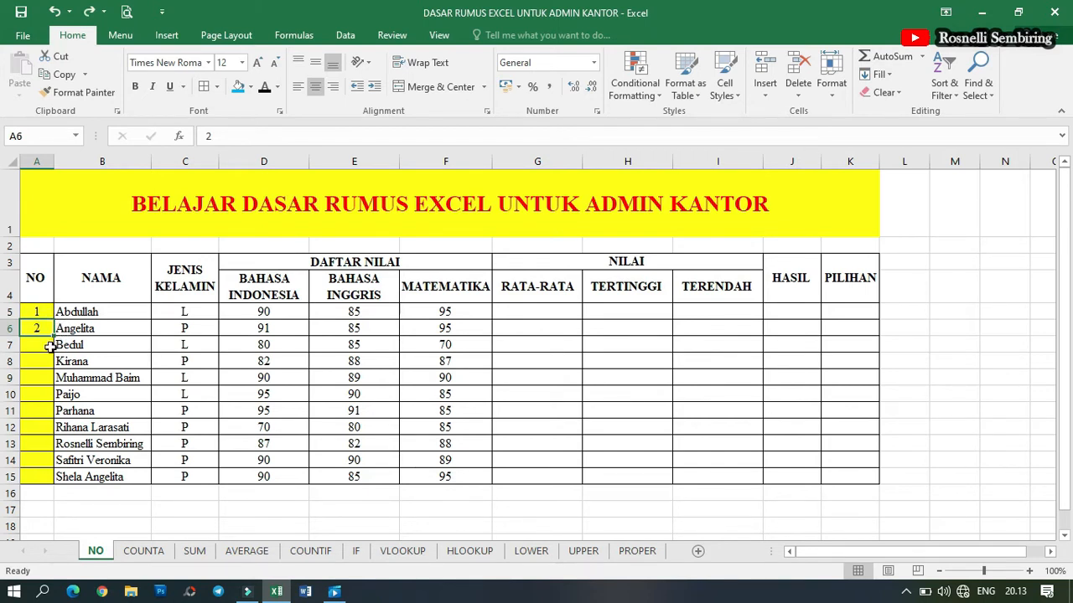
{"action": "key", "text": "Delete"}
{"action": "left_click", "coordinate": [41, 331]}
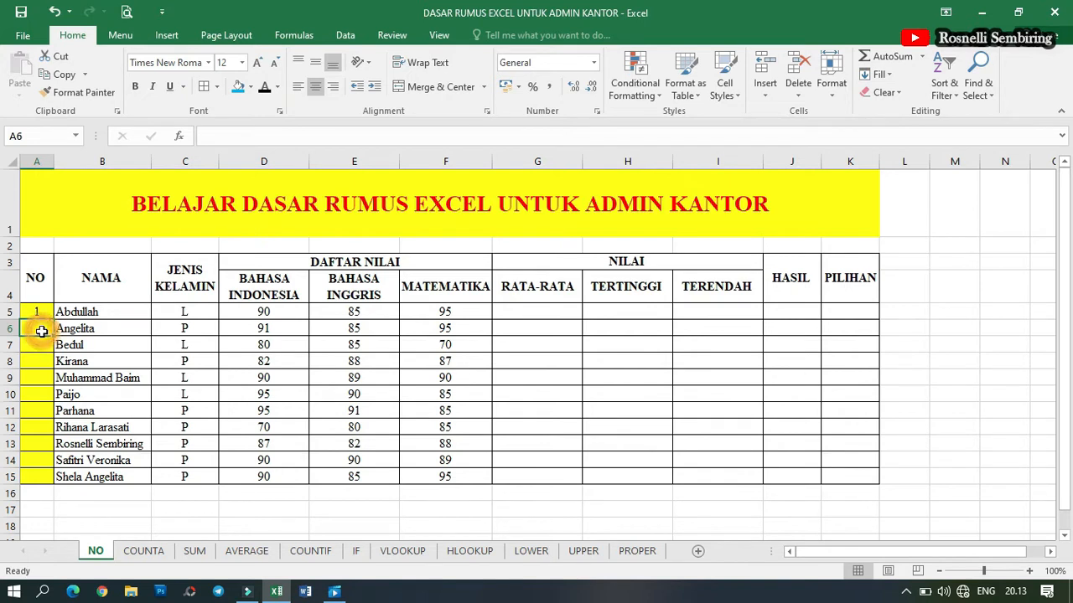
{"action": "type", "text": "="}
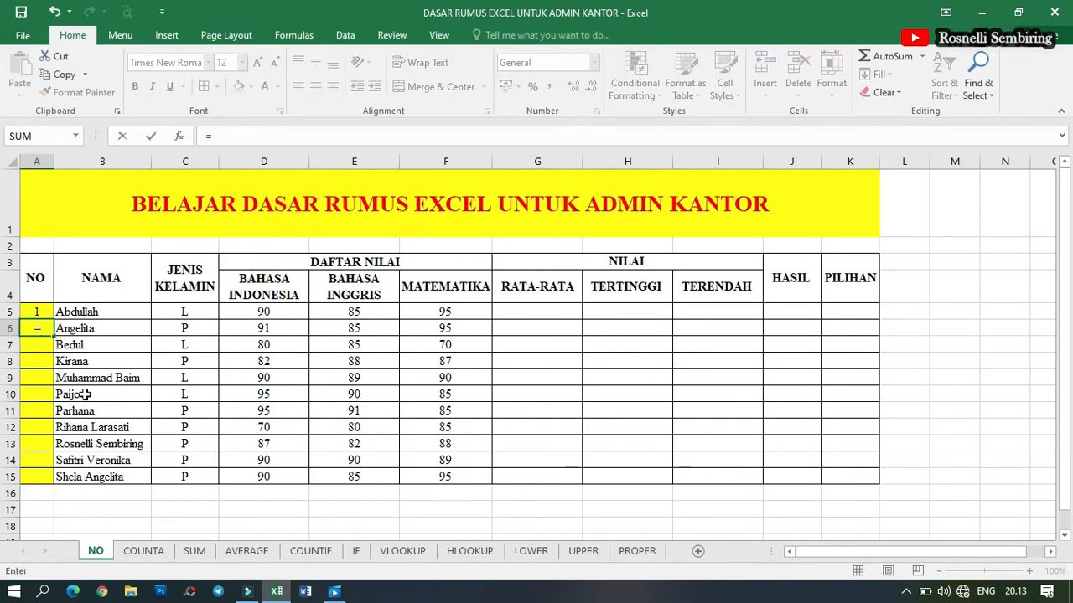
{"action": "left_click", "coordinate": [46, 311]}
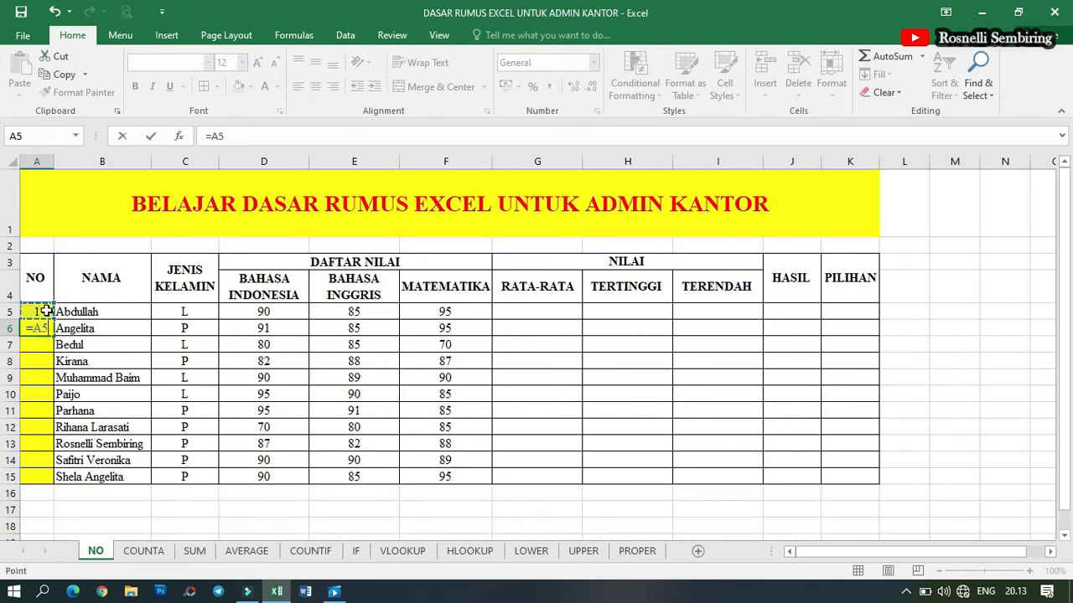
{"action": "type", "text": "+1"}
{"action": "key", "text": "Return"}
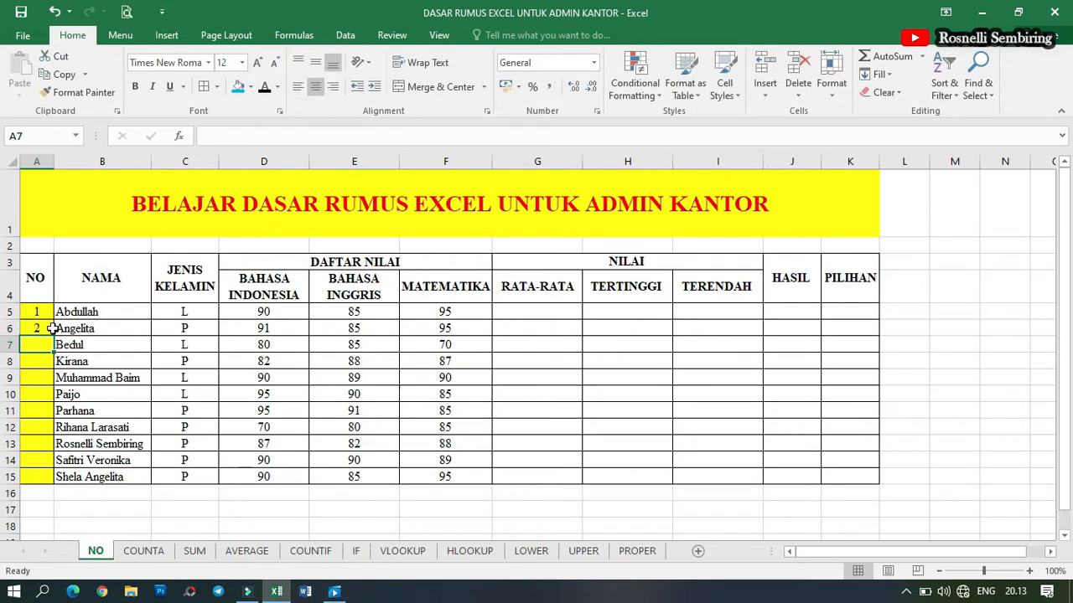
{"action": "left_click", "coordinate": [42, 328]}
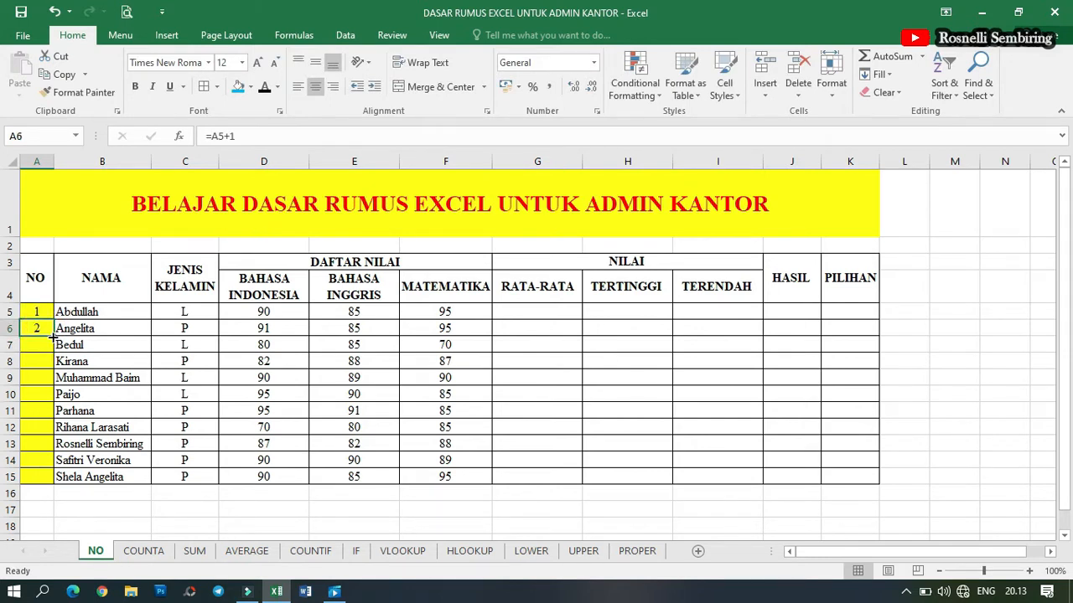
{"action": "double_click", "coordinate": [52, 336]}
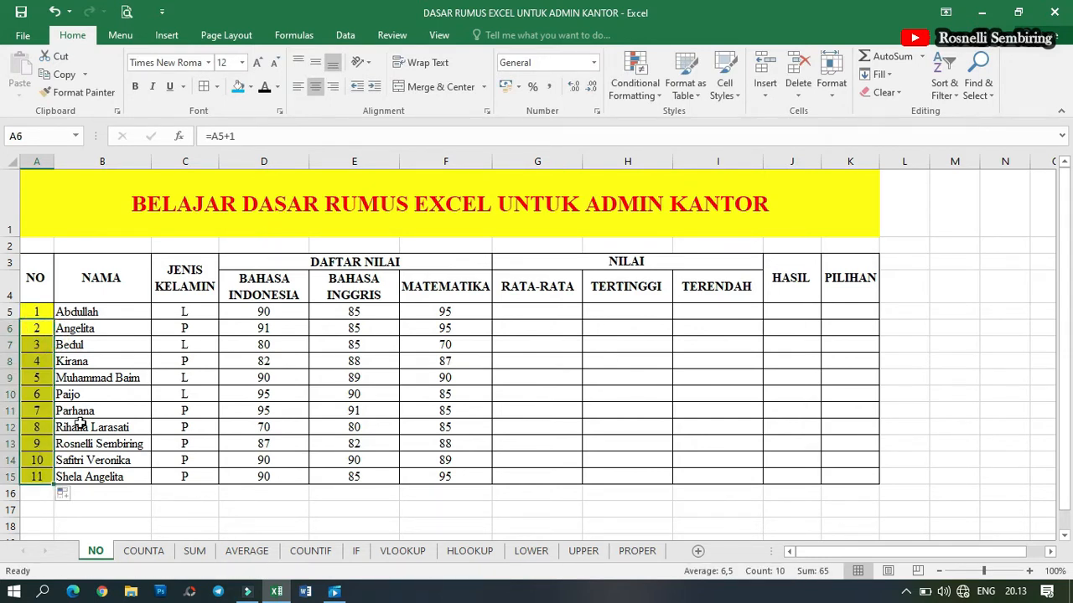
Overwrite the formula in A9 with the number 1 to restart the numbering there.
{"action": "left_click", "coordinate": [42, 378]}
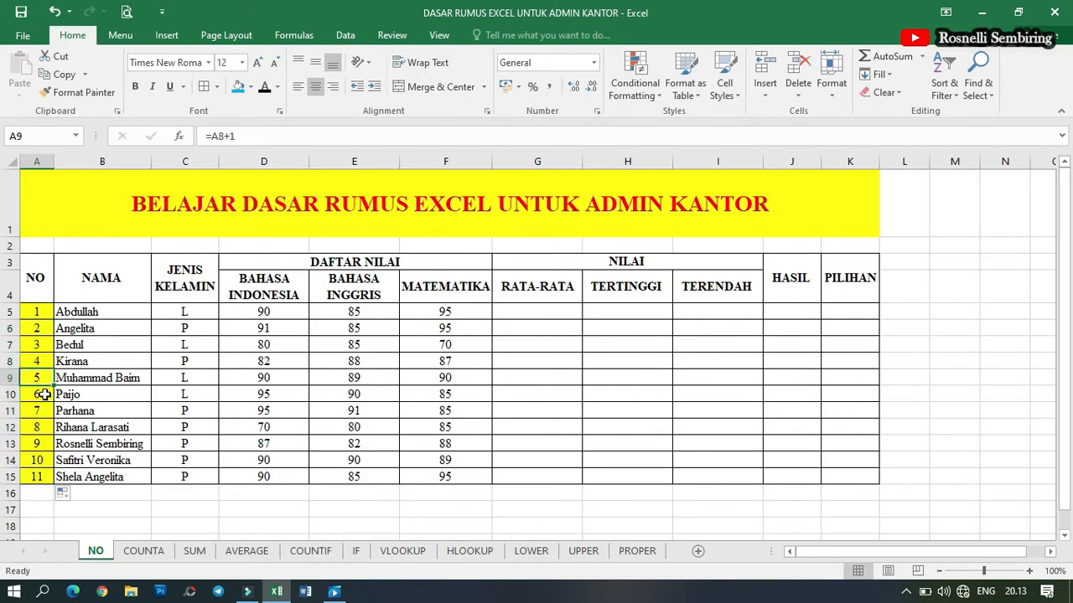
{"action": "type", "text": "1"}
{"action": "key", "text": "Return"}
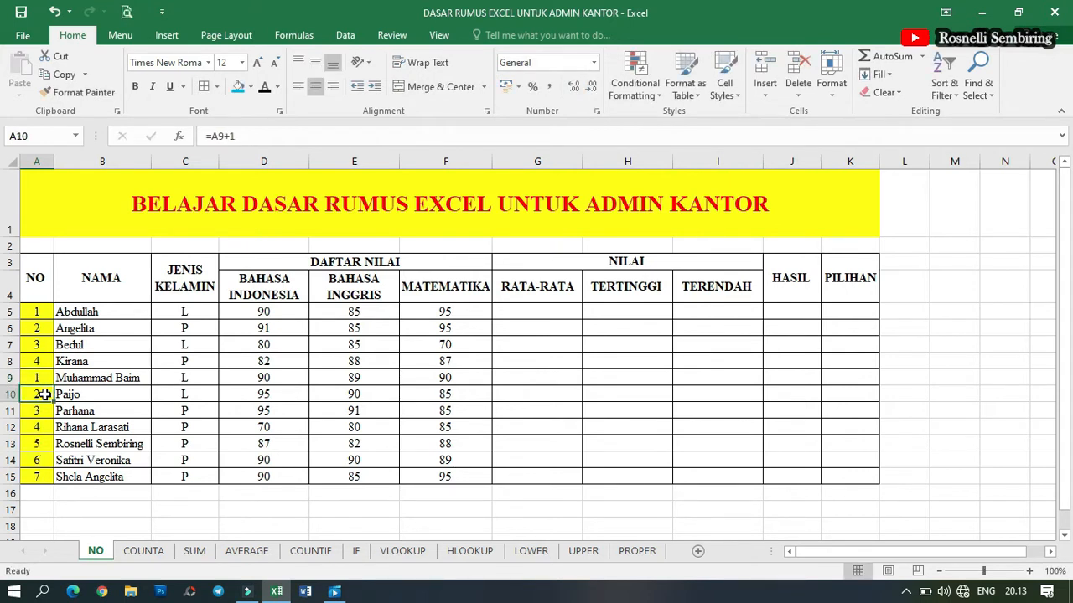
Try refilling the NO column down through A15 from the pair A5:A6, and undo the attempt.
{"action": "left_click_drag", "start_coordinate": [40, 312], "coordinate": [44, 328]}
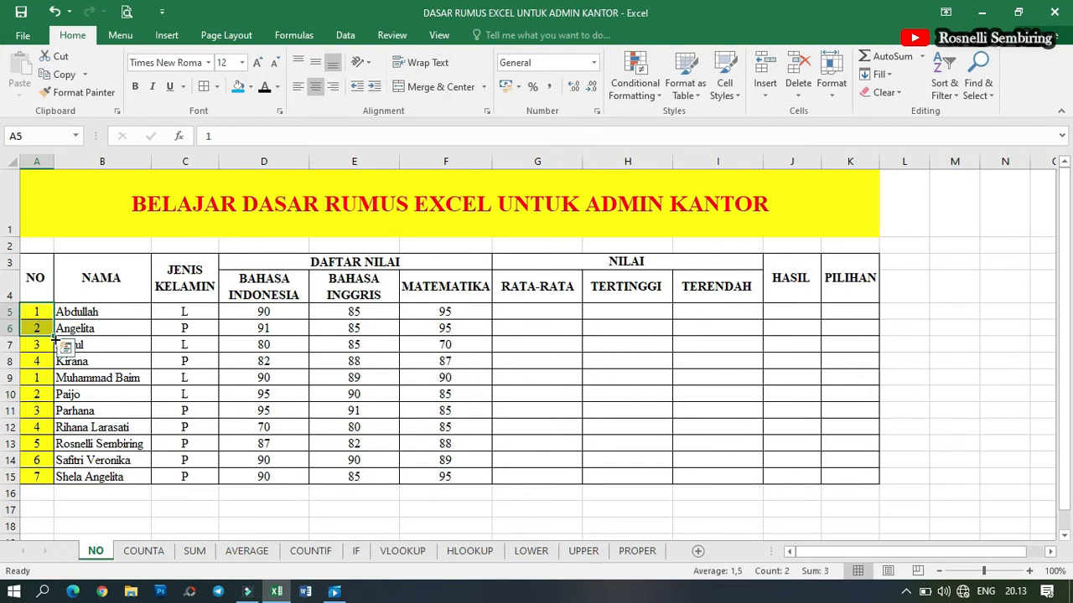
{"action": "double_click", "coordinate": [54, 336]}
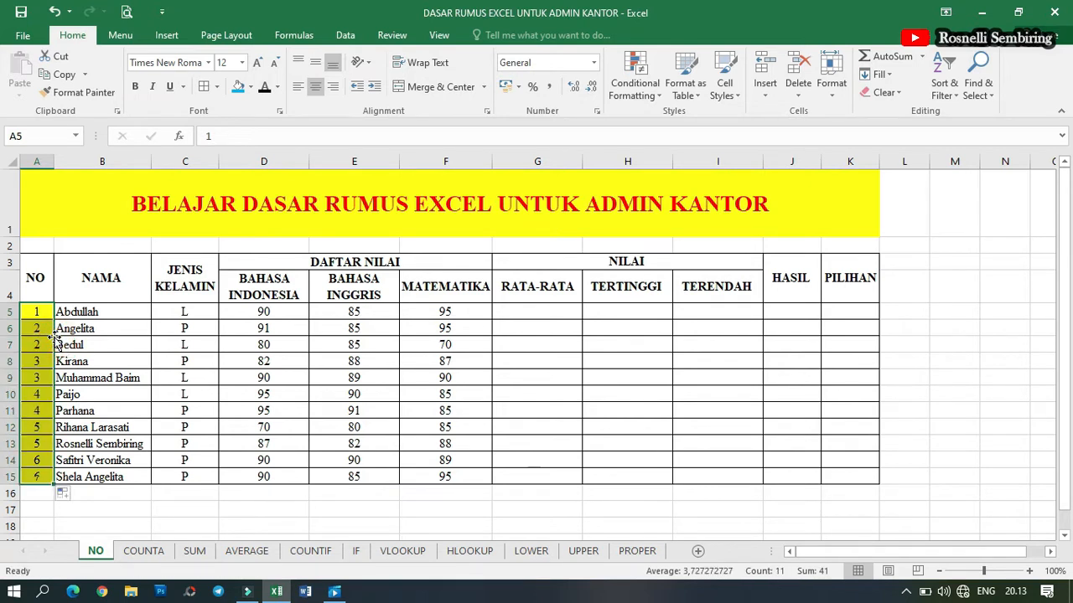
{"action": "key", "text": "ctrl+z"}
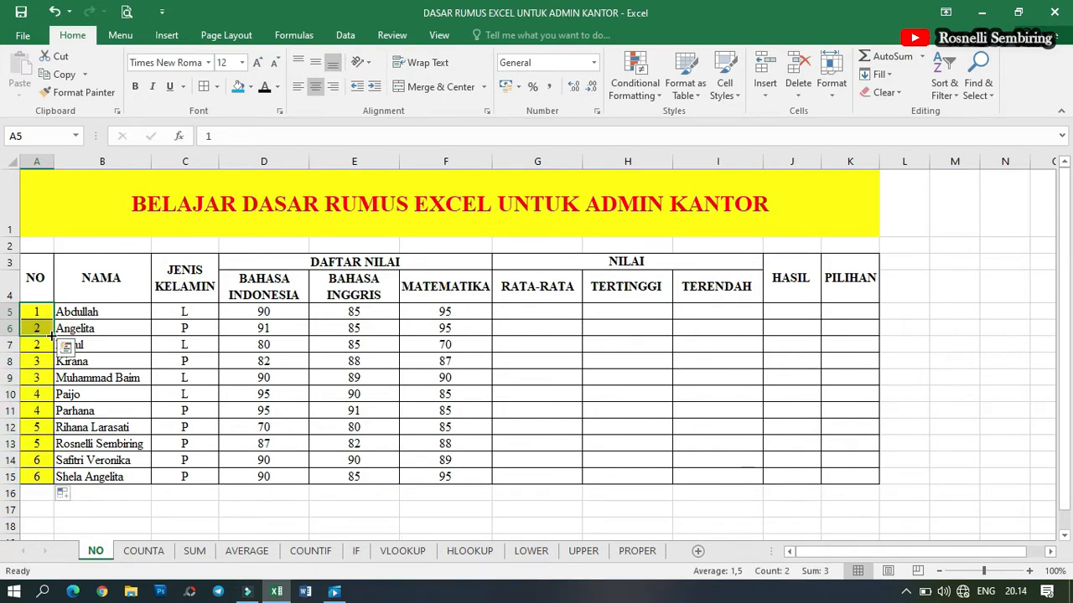
Copy the numbering formula in A6 down through A15 to renumber the rows.
{"action": "left_click", "coordinate": [42, 329]}
{"action": "double_click", "coordinate": [54, 337]}
{"action": "left_click", "coordinate": [60, 341]}
{"action": "left_click", "coordinate": [42, 333]}
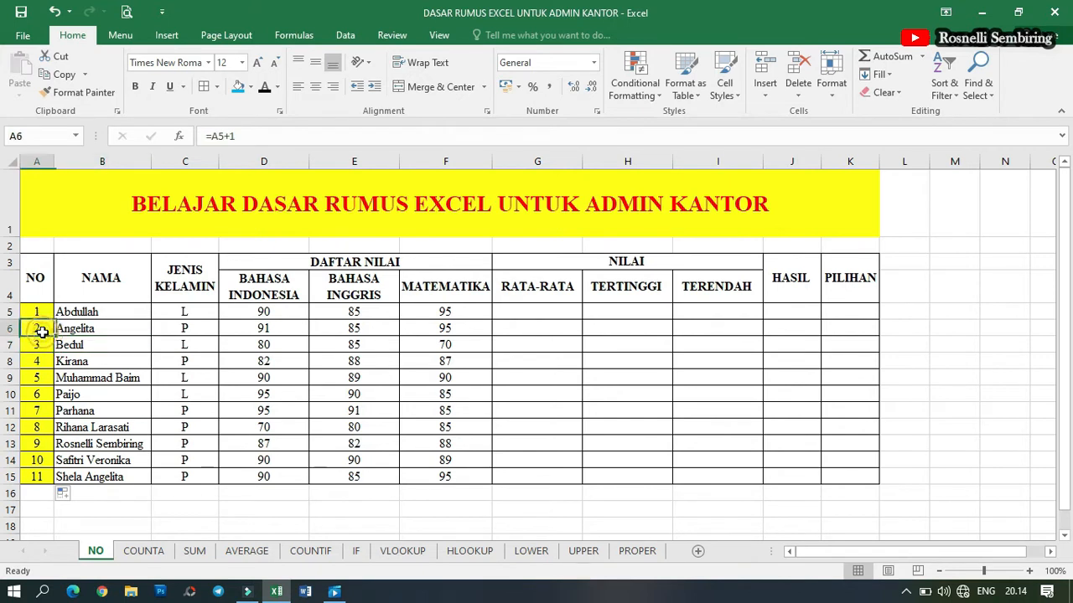
Open the COUNTA sheet and examine which score cells in D4:F14 are filled and which are empty.
{"action": "left_click", "coordinate": [146, 555]}
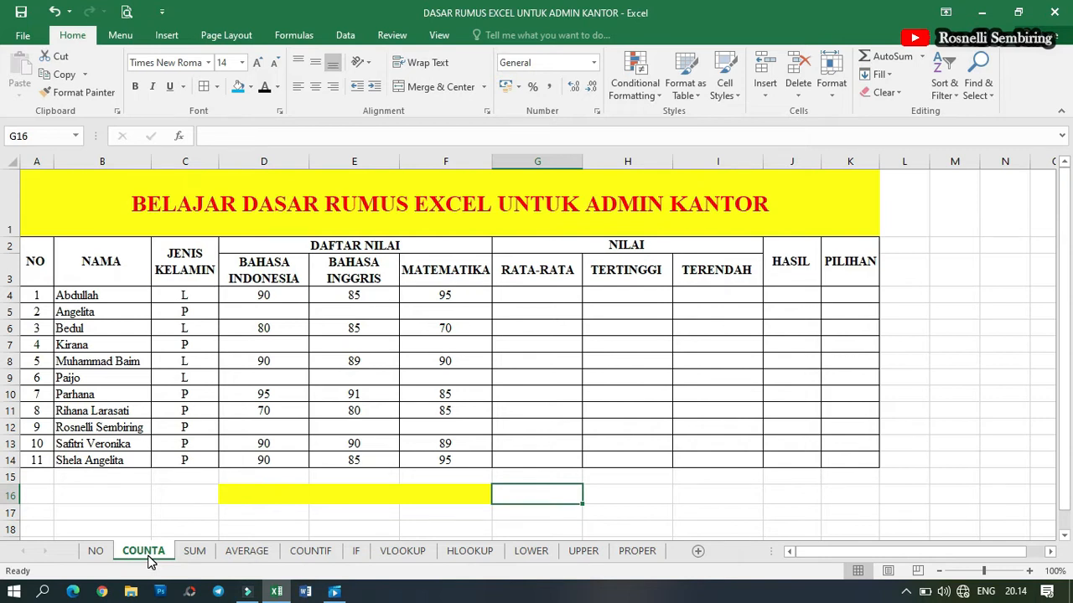
{"action": "left_click", "coordinate": [274, 307]}
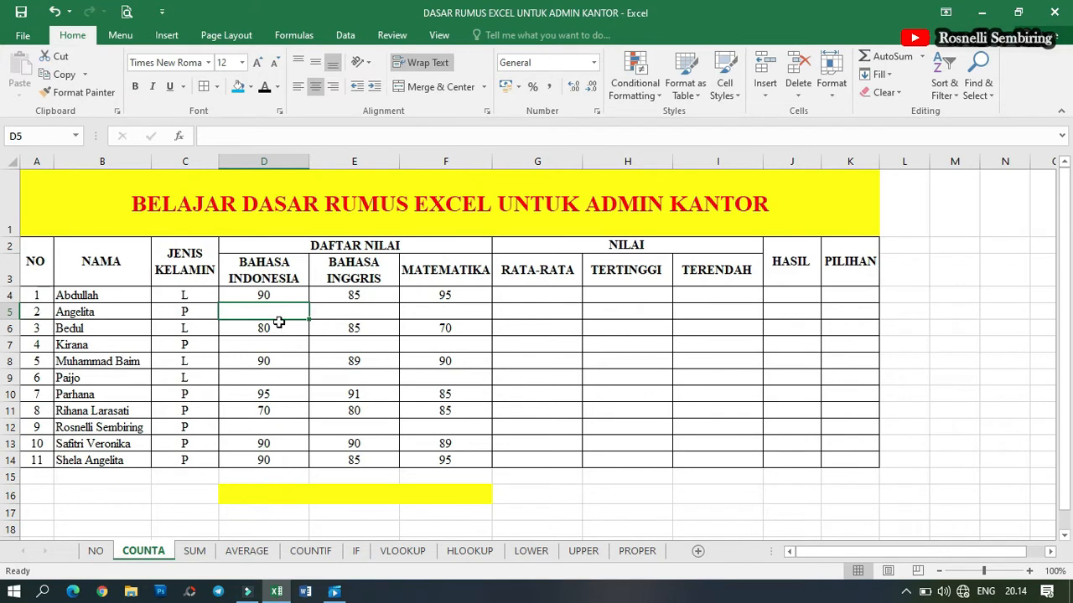
{"action": "left_click_drag", "start_coordinate": [283, 307], "coordinate": [467, 469]}
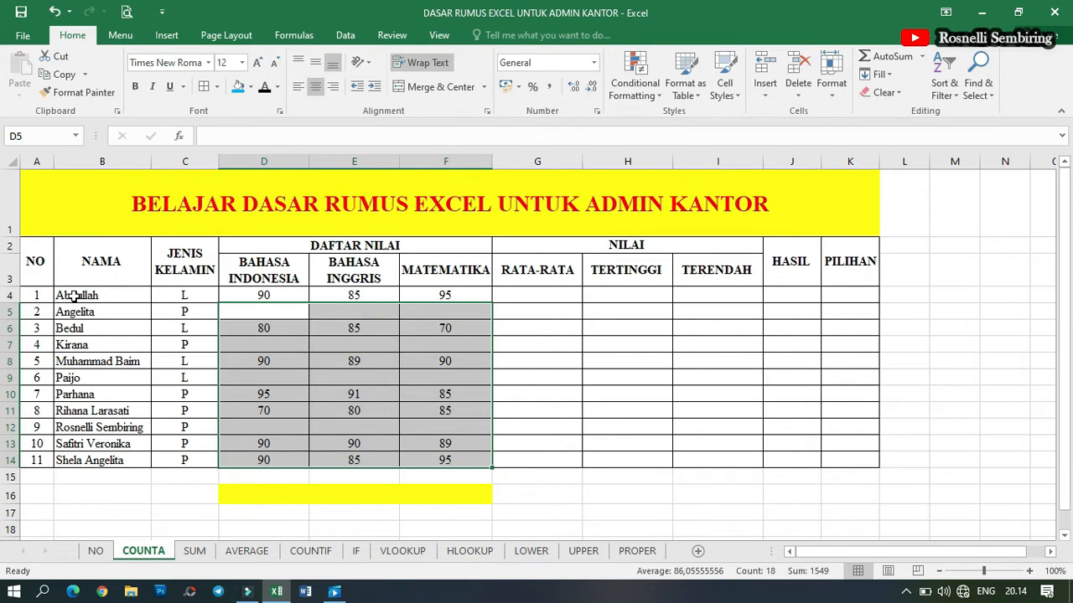
{"action": "left_click_drag", "start_coordinate": [72, 295], "coordinate": [428, 464]}
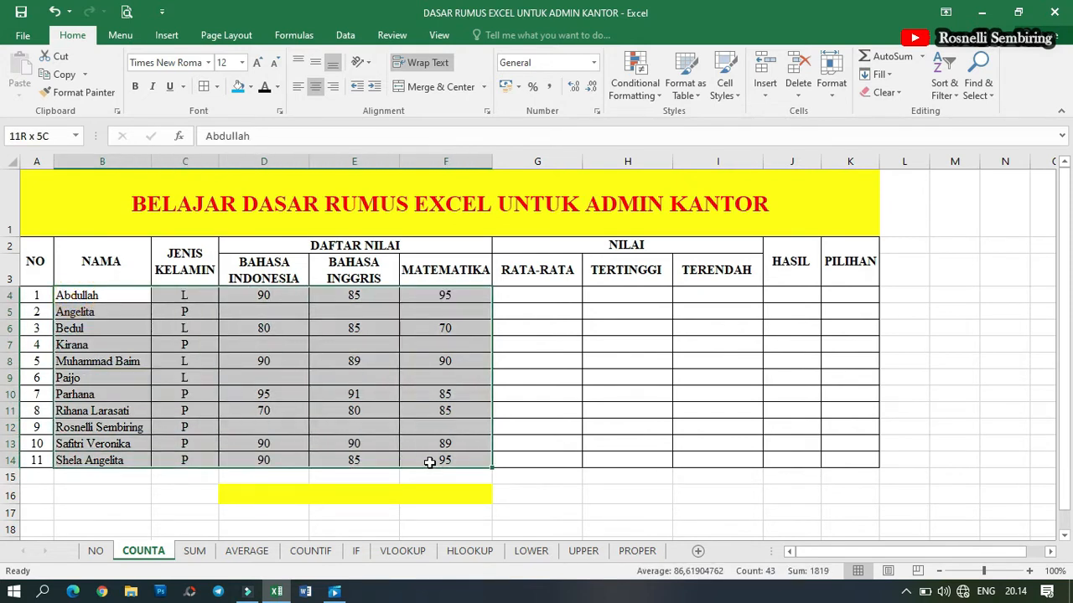
{"action": "left_click", "coordinate": [367, 312]}
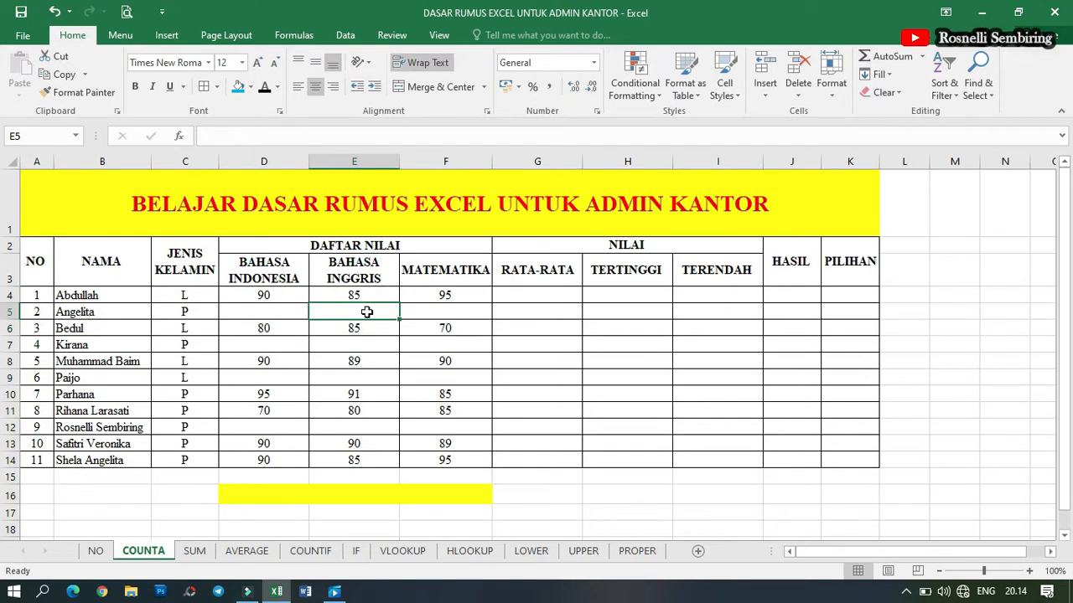
{"action": "left_click", "coordinate": [282, 292]}
{"action": "left_click", "coordinate": [283, 330]}
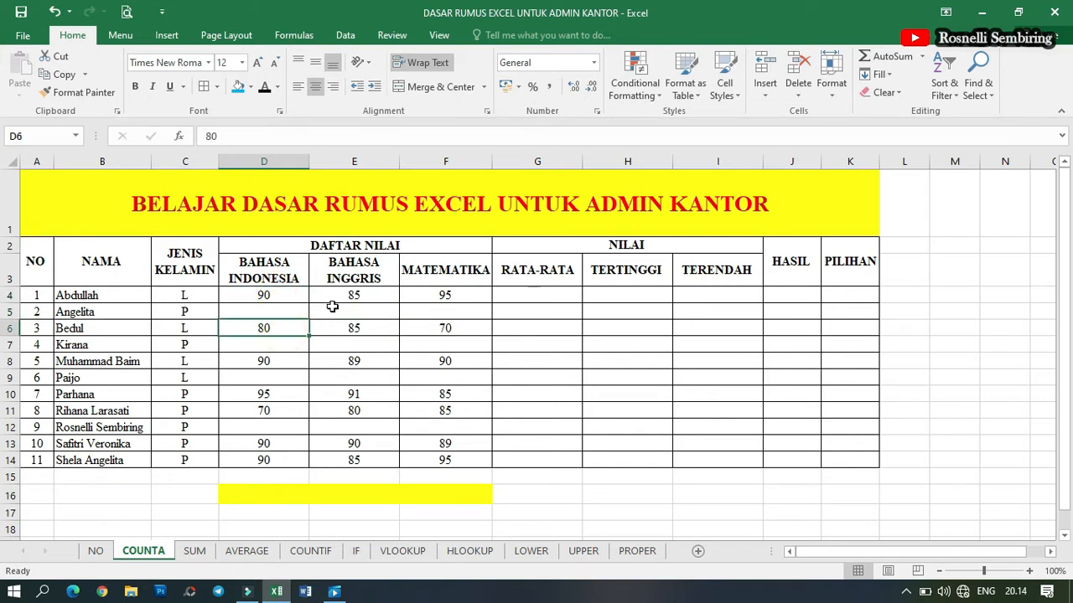
{"action": "left_click", "coordinate": [276, 294]}
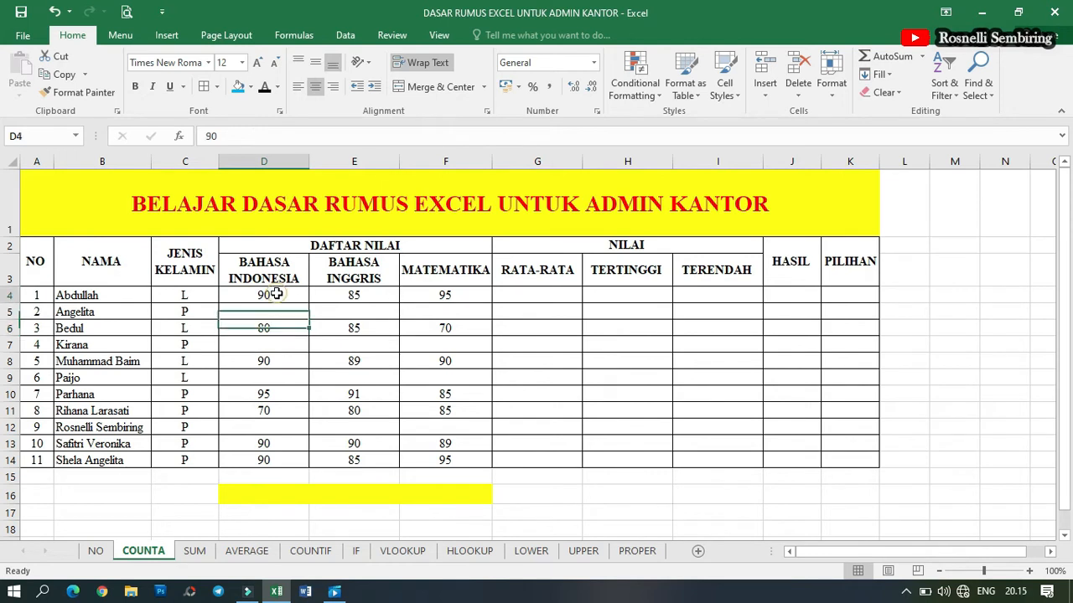
{"action": "left_click_drag", "start_coordinate": [276, 293], "coordinate": [388, 460]}
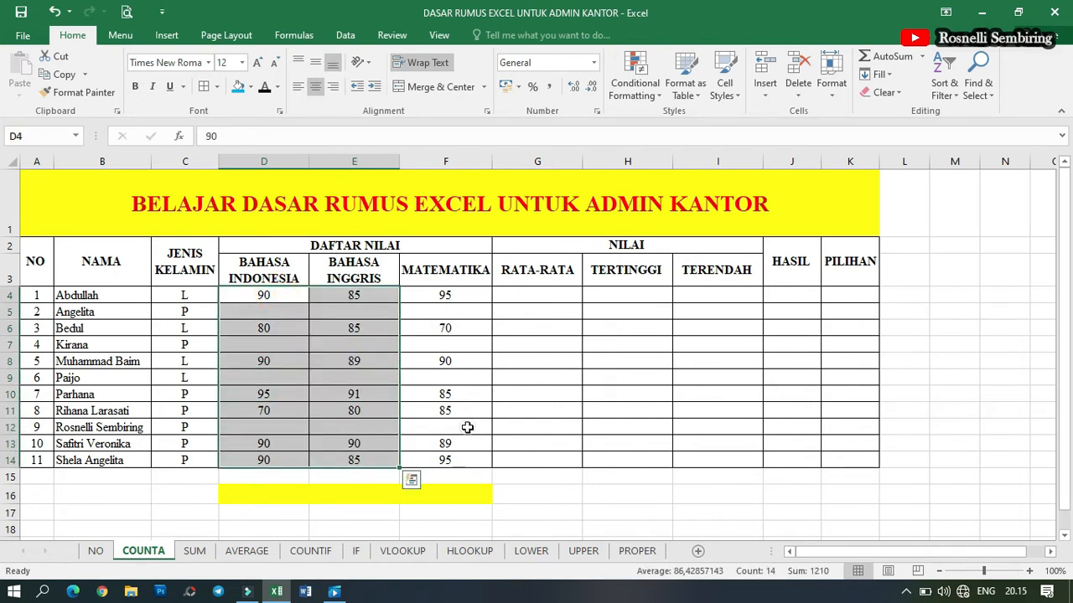
{"action": "left_click", "coordinate": [467, 428]}
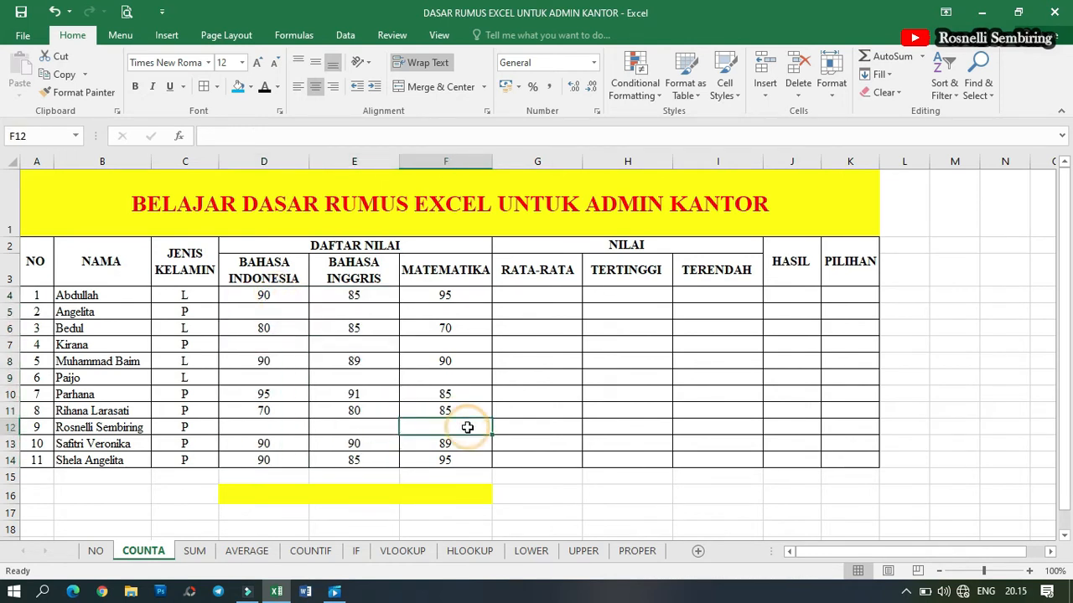
Enter =COUNTA(D4:D14) in D16 to count the filled Bahasa Indonesia scores.
{"action": "left_click", "coordinate": [254, 492]}
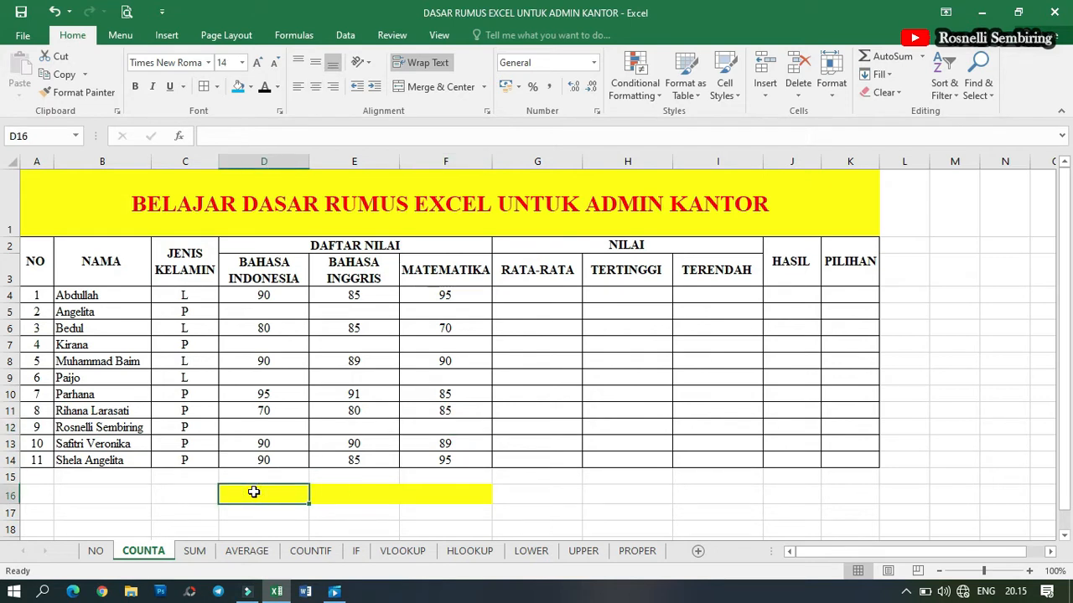
{"action": "type", "text": "="}
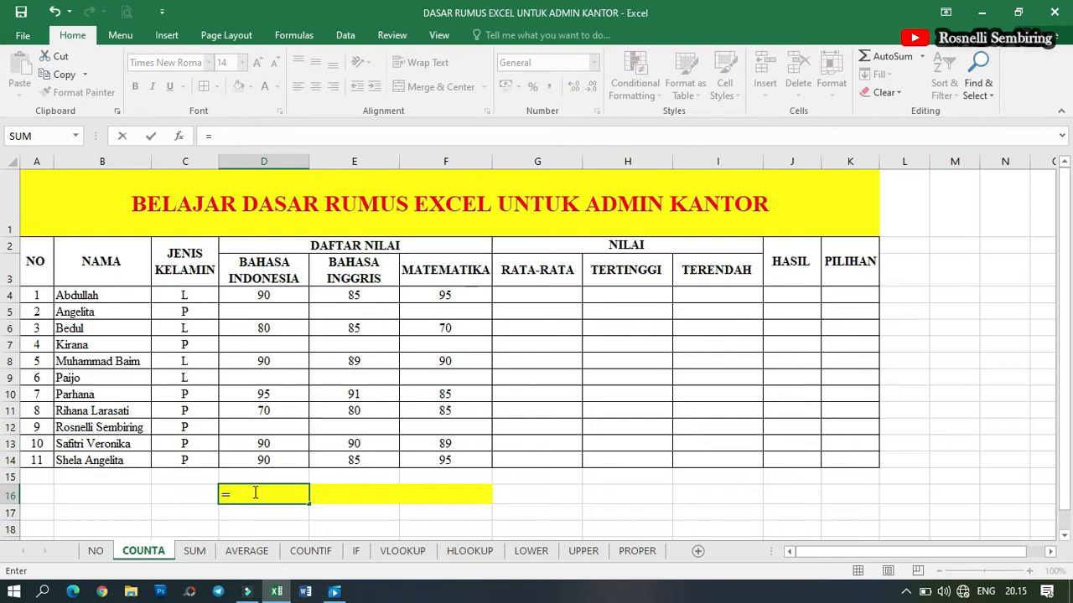
{"action": "type", "text": "coun"}
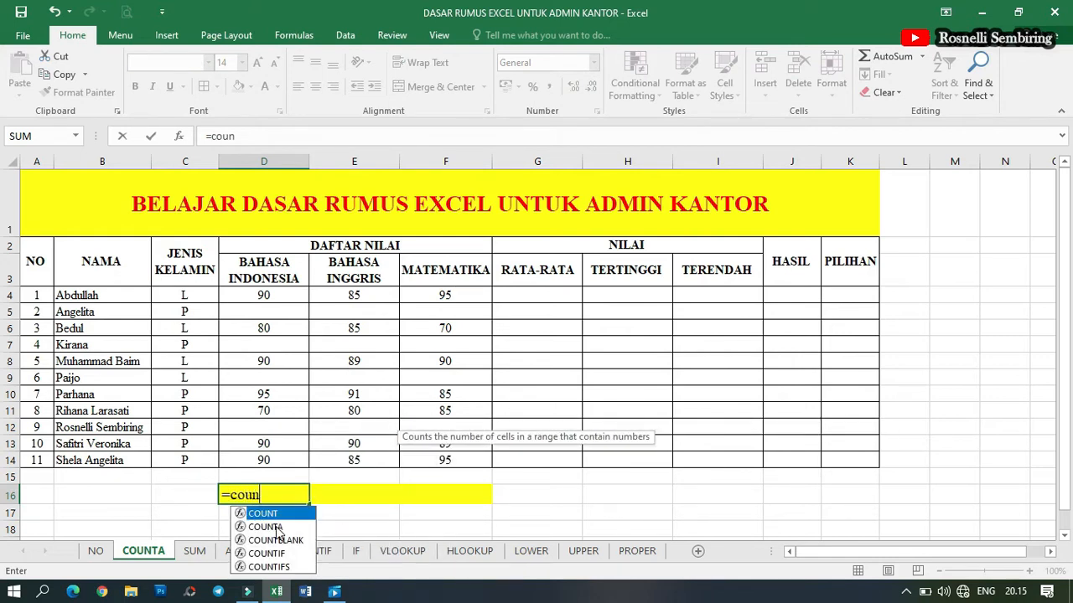
{"action": "double_click", "coordinate": [267, 527]}
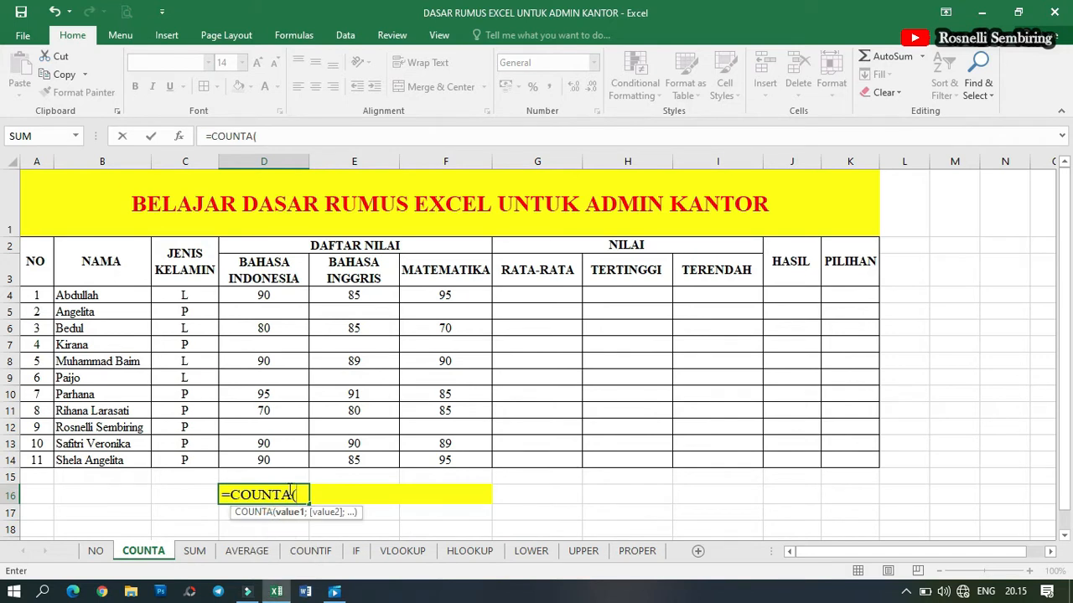
{"action": "left_click", "coordinate": [289, 295]}
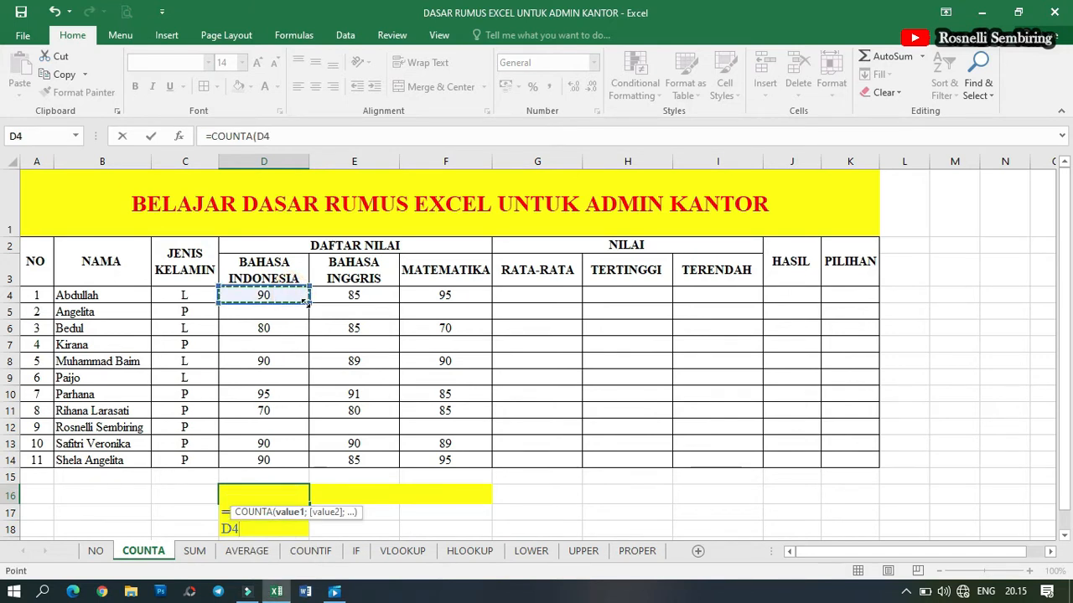
{"action": "left_click_drag", "start_coordinate": [309, 303], "coordinate": [308, 472]}
{"action": "type", "text": ")"}
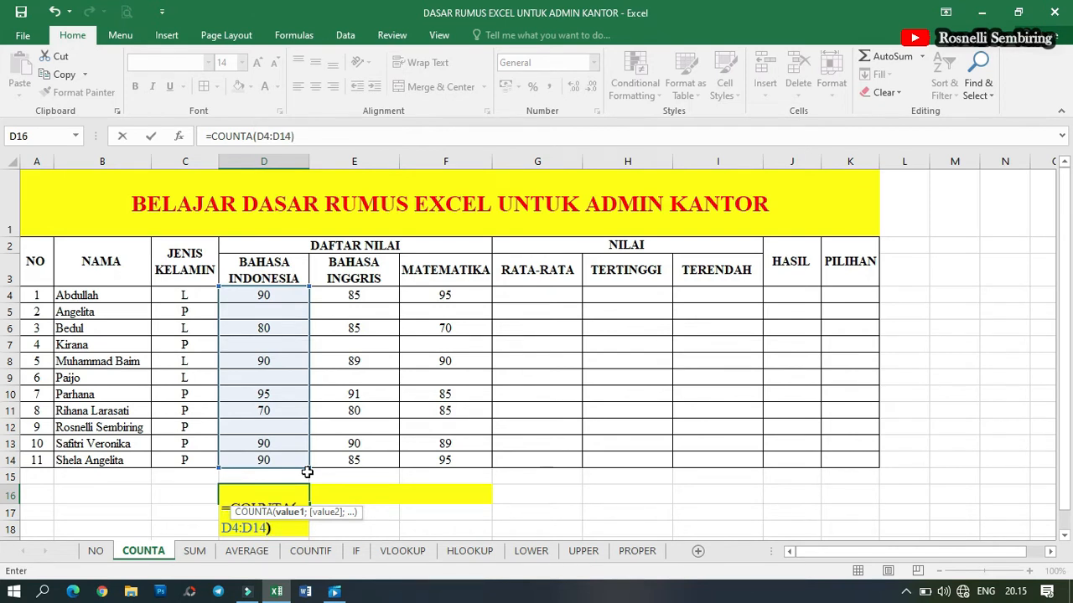
{"action": "key", "text": "Return"}
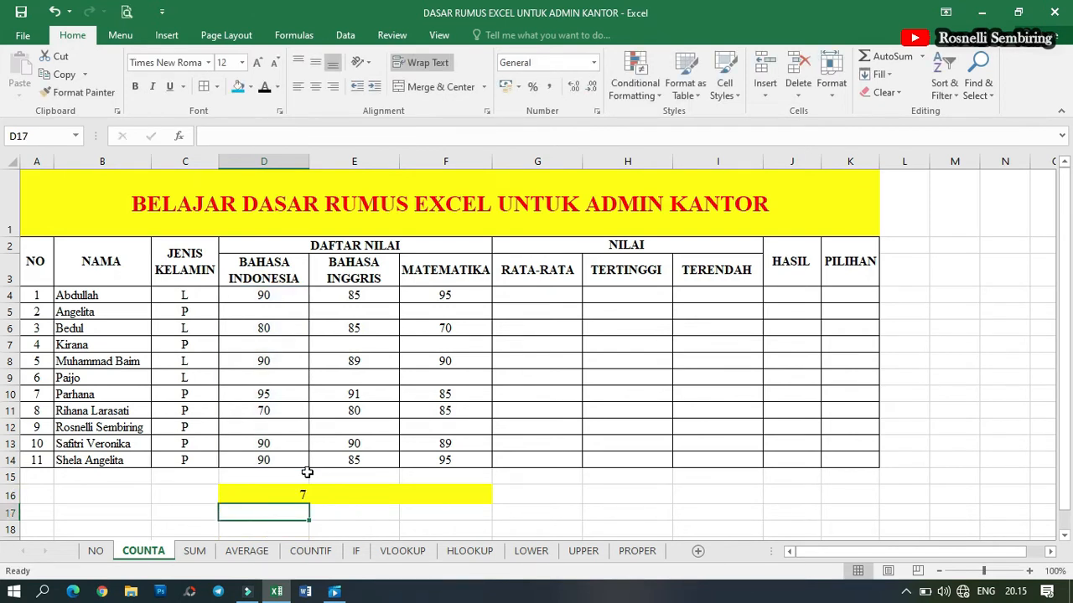
Centre the contents of the yellow cells D16:F16 horizontally.
{"action": "left_click_drag", "start_coordinate": [292, 495], "coordinate": [423, 495]}
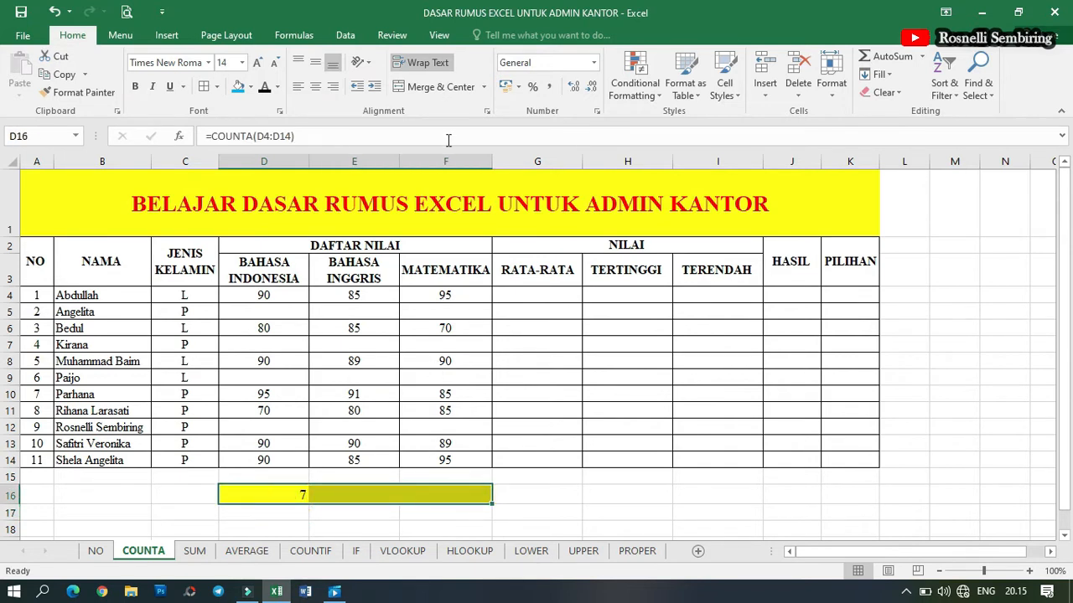
{"action": "left_click", "coordinate": [316, 86]}
{"action": "left_click", "coordinate": [322, 479]}
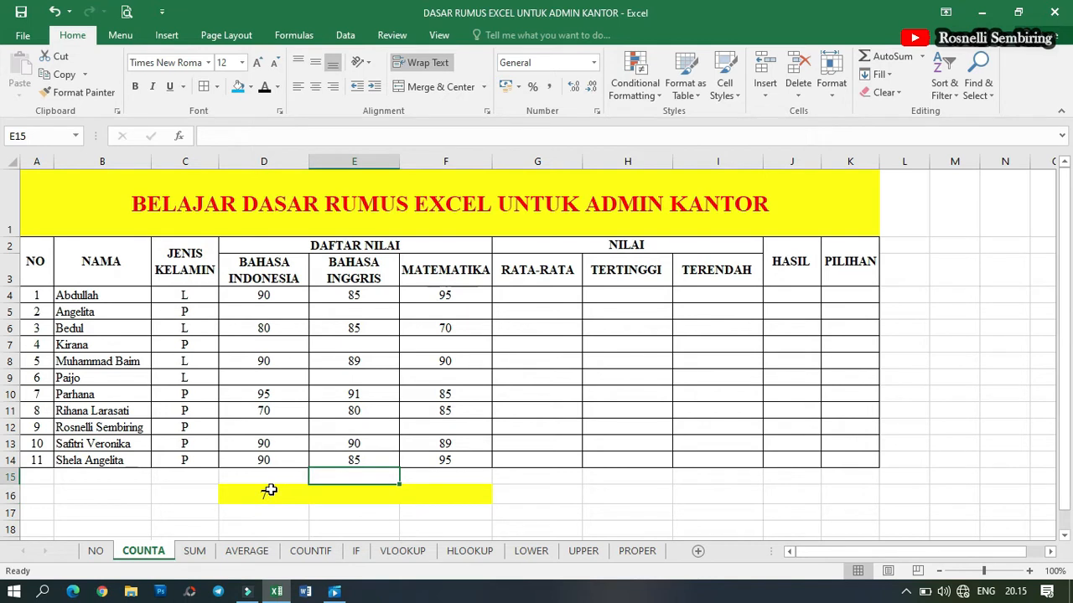
Copy the COUNTA formula in D16 across to F16 for the other two subjects.
{"action": "left_click", "coordinate": [270, 490]}
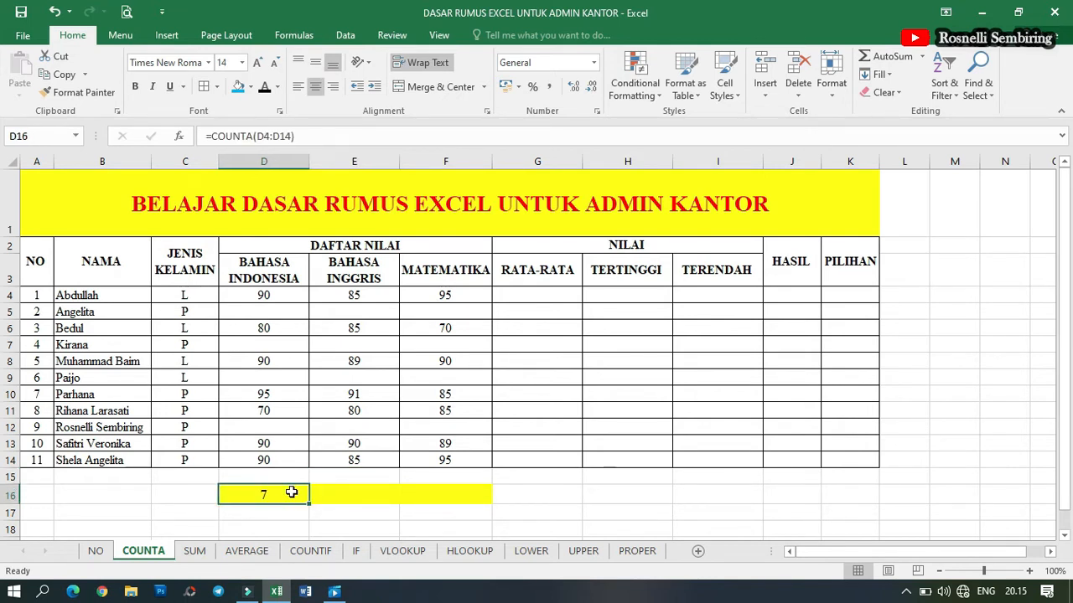
{"action": "left_click_drag", "start_coordinate": [309, 505], "coordinate": [470, 509]}
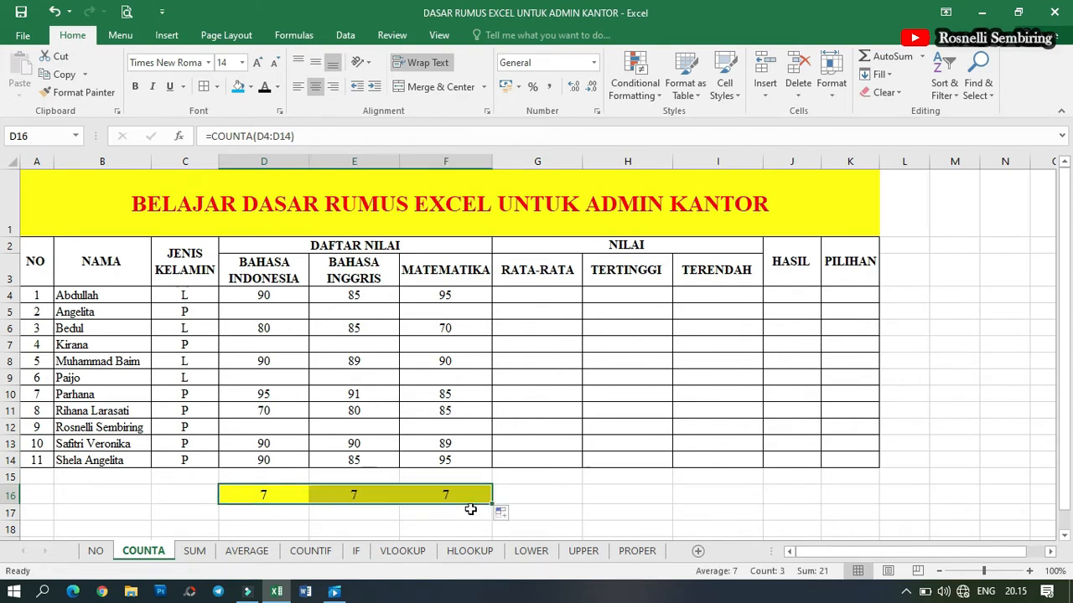
{"action": "left_click", "coordinate": [545, 480]}
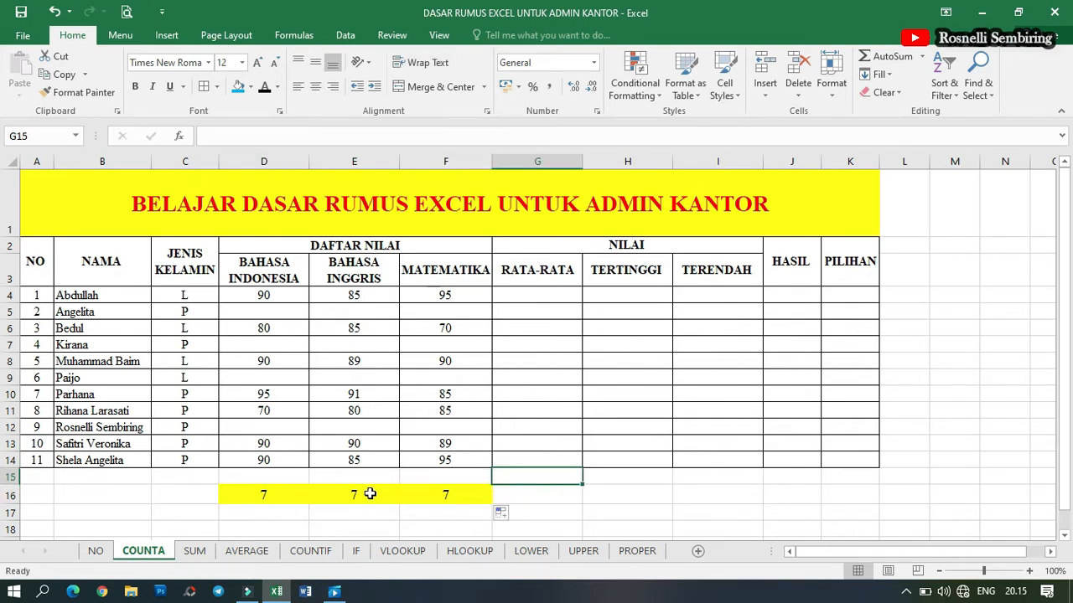
Fill in two missing Bahasa Inggris scores: 65 in E7 and 70 in E9.
{"action": "left_click", "coordinate": [368, 342]}
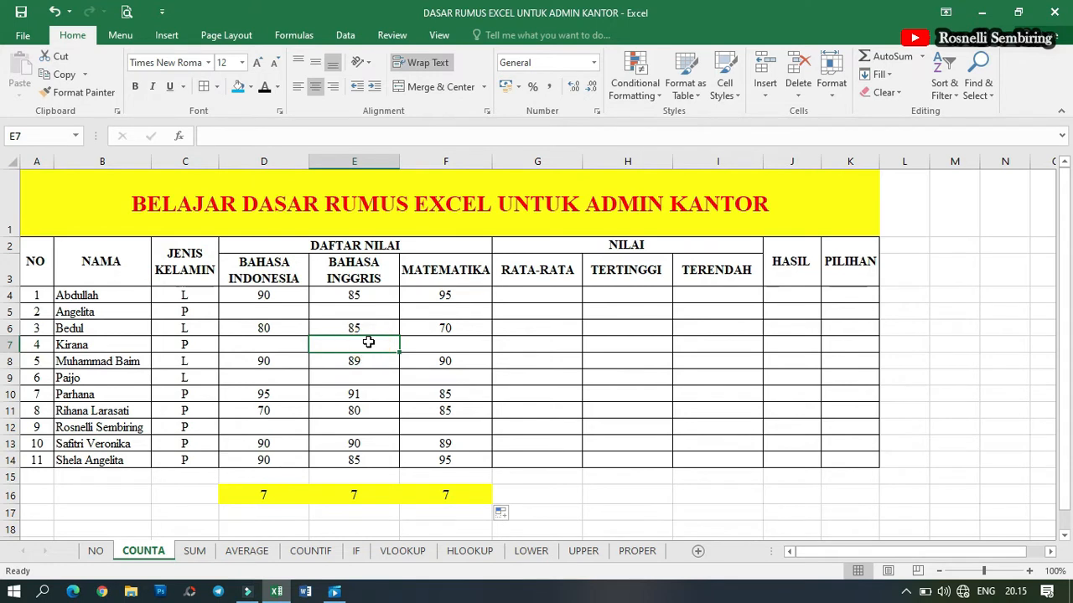
{"action": "type", "text": "65"}
{"action": "key", "text": "Return"}
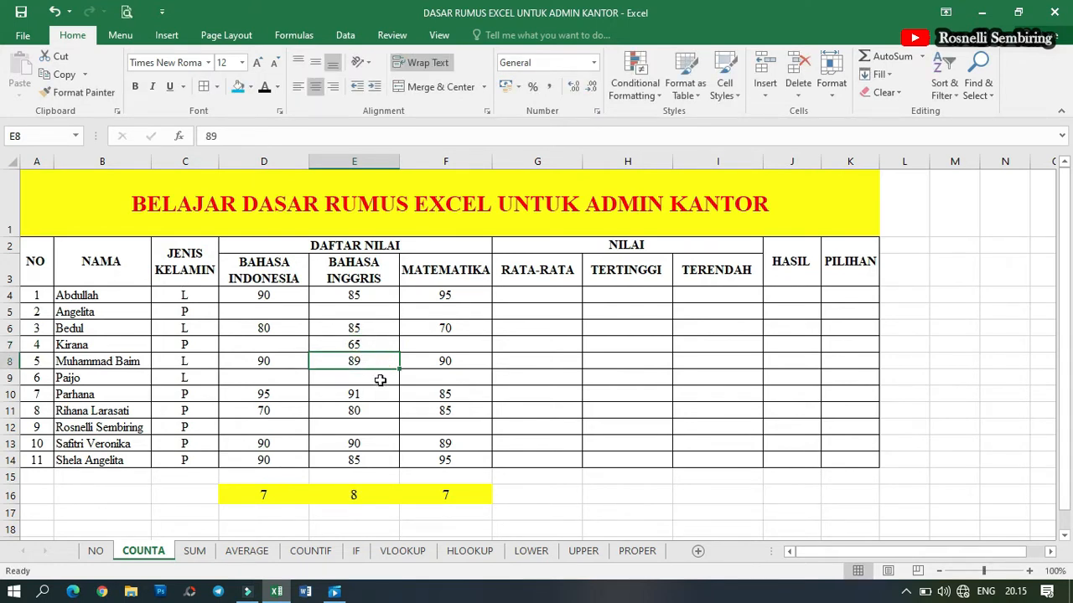
{"action": "left_click", "coordinate": [381, 378]}
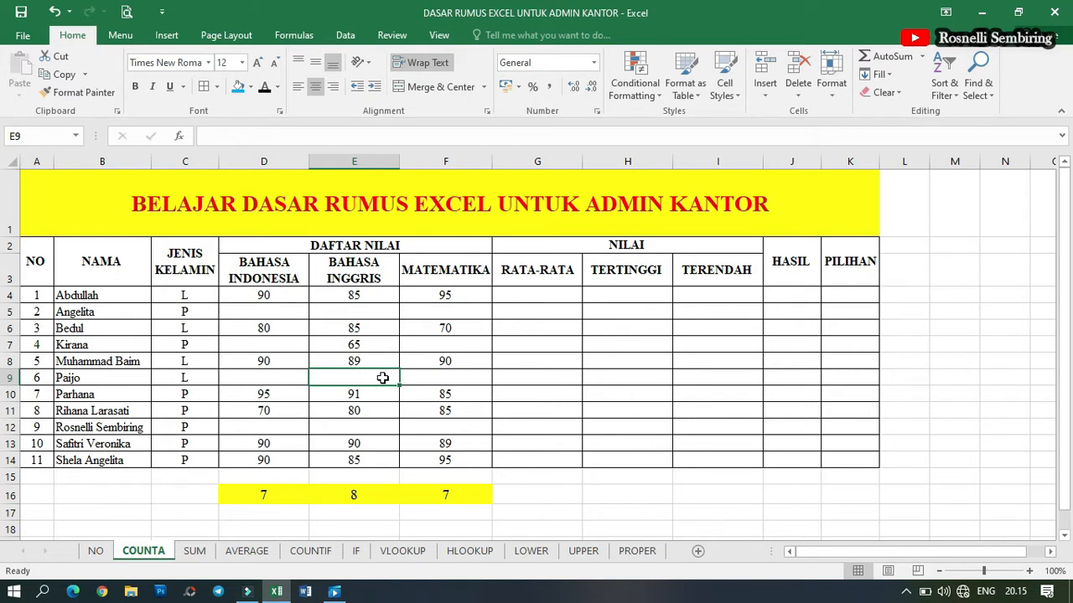
{"action": "type", "text": "70"}
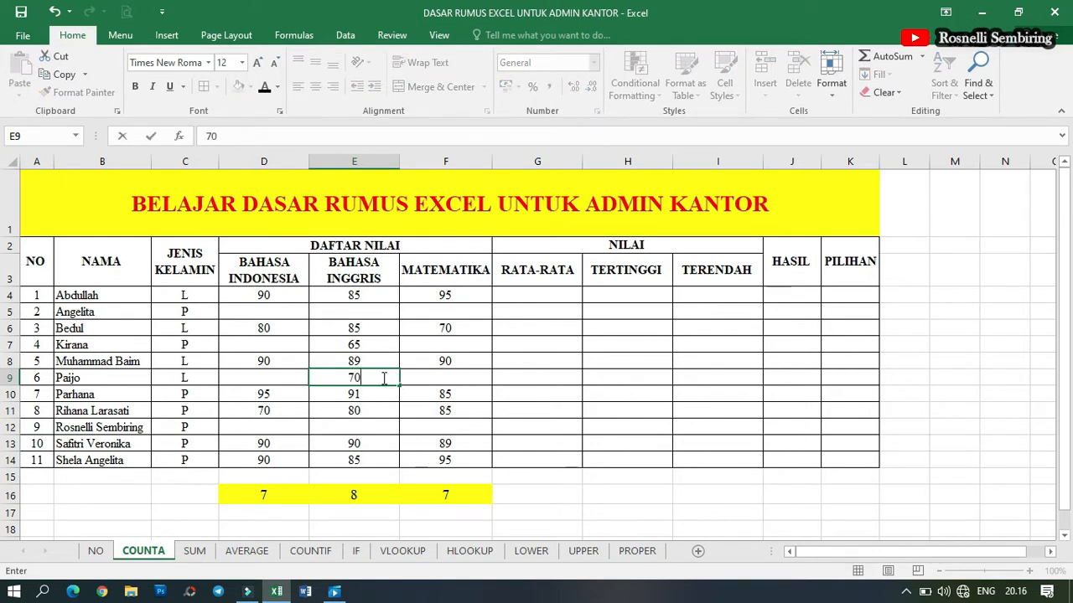
{"action": "key", "text": "Return"}
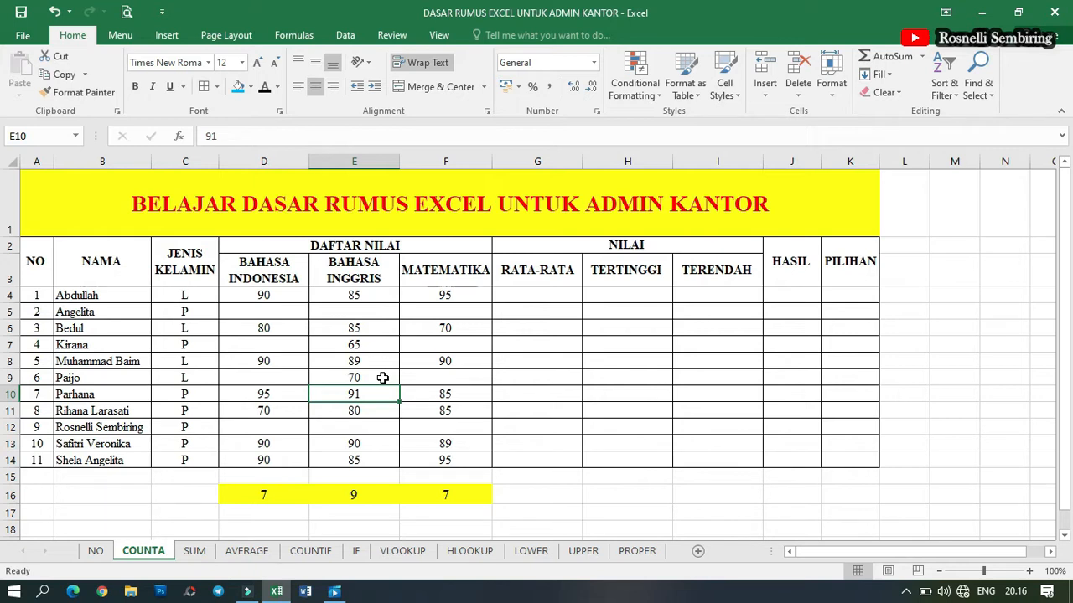
{"action": "left_click", "coordinate": [445, 311]}
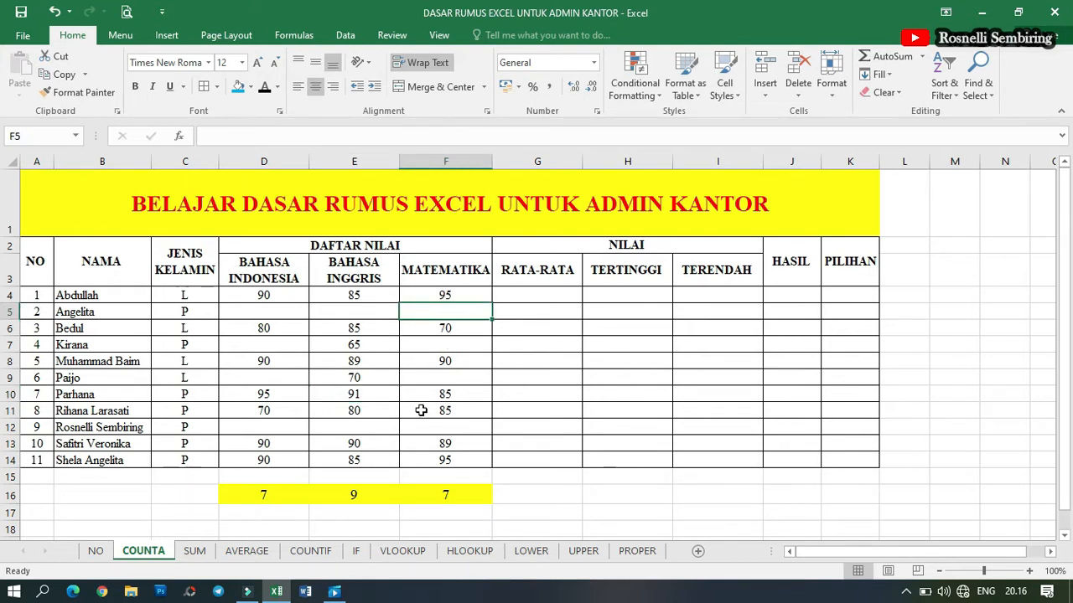
On the SUM sheet, total the Bahasa Indonesia scores D5:D15 in D16 with the SUM function.
{"action": "left_click", "coordinate": [194, 550]}
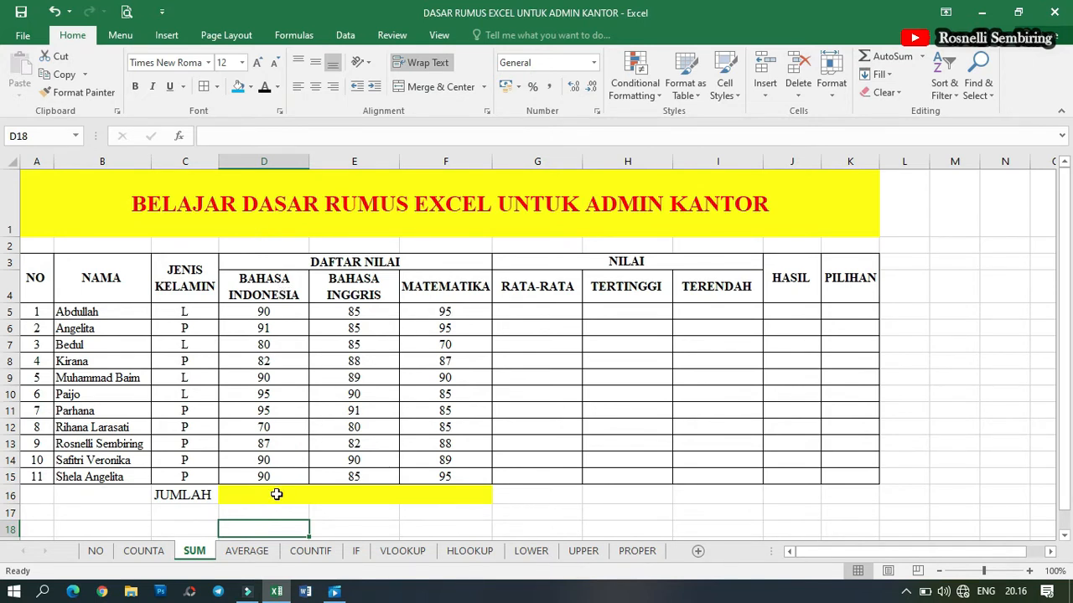
{"action": "left_click_drag", "start_coordinate": [264, 310], "coordinate": [276, 479]}
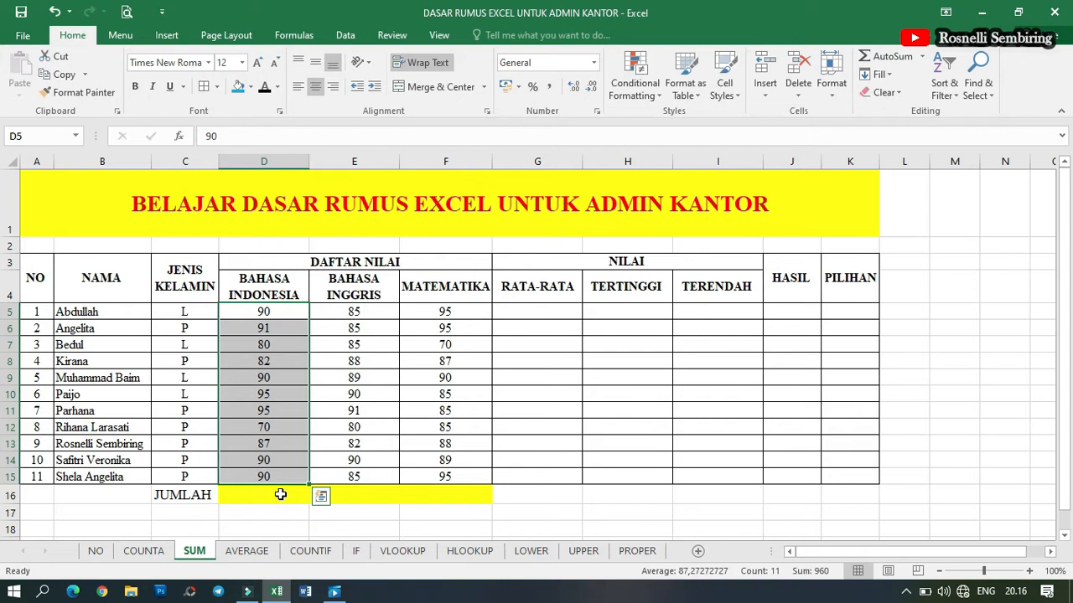
{"action": "left_click", "coordinate": [281, 494]}
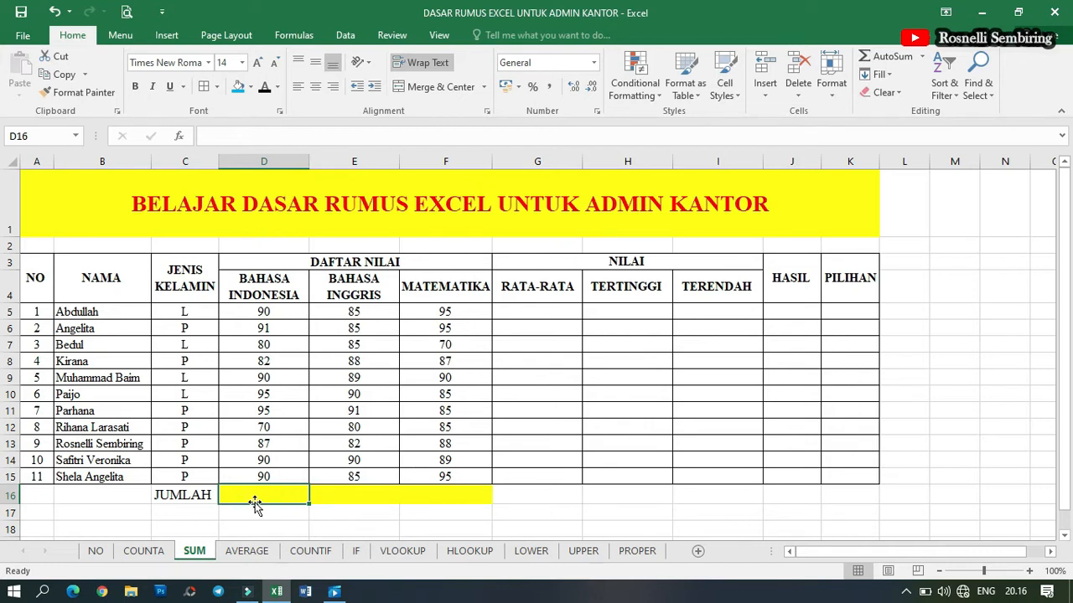
{"action": "type", "text": "="}
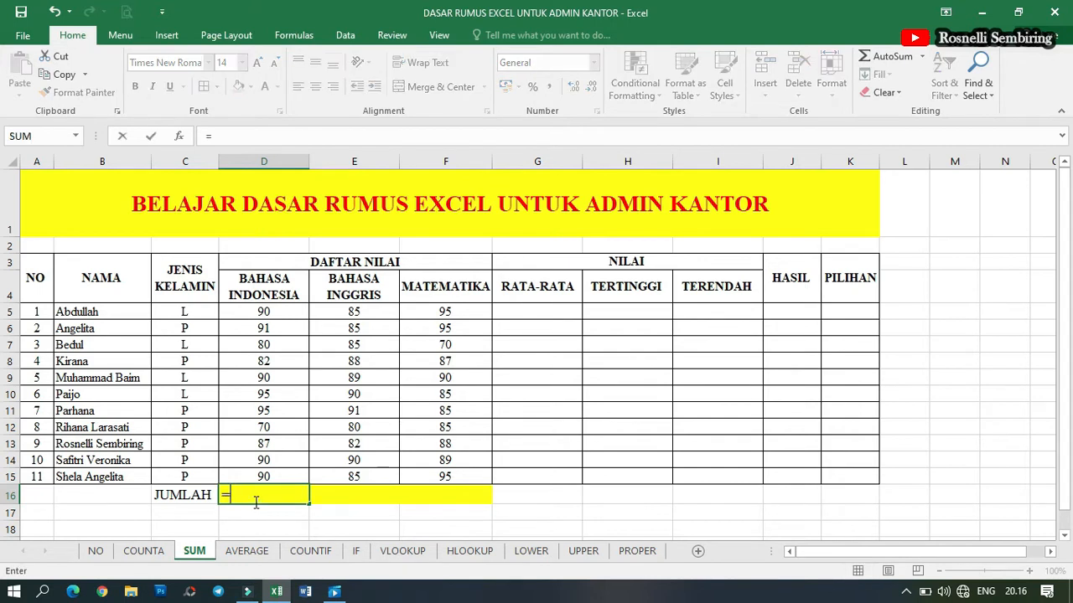
{"action": "type", "text": "su"}
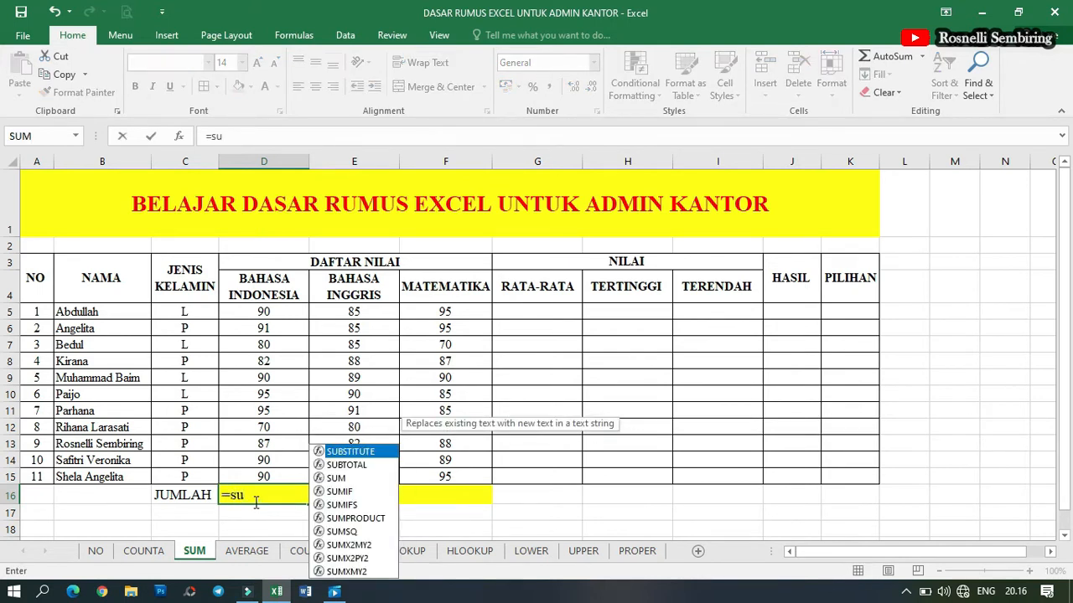
{"action": "double_click", "coordinate": [342, 477]}
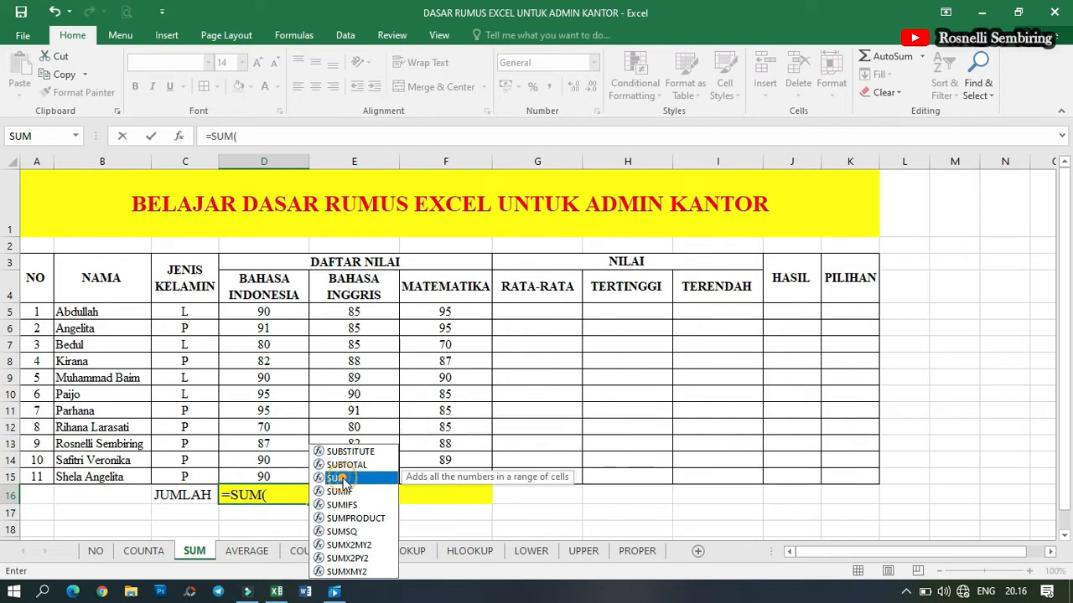
{"action": "left_click", "coordinate": [267, 312]}
{"action": "left_click_drag", "start_coordinate": [308, 317], "coordinate": [305, 484]}
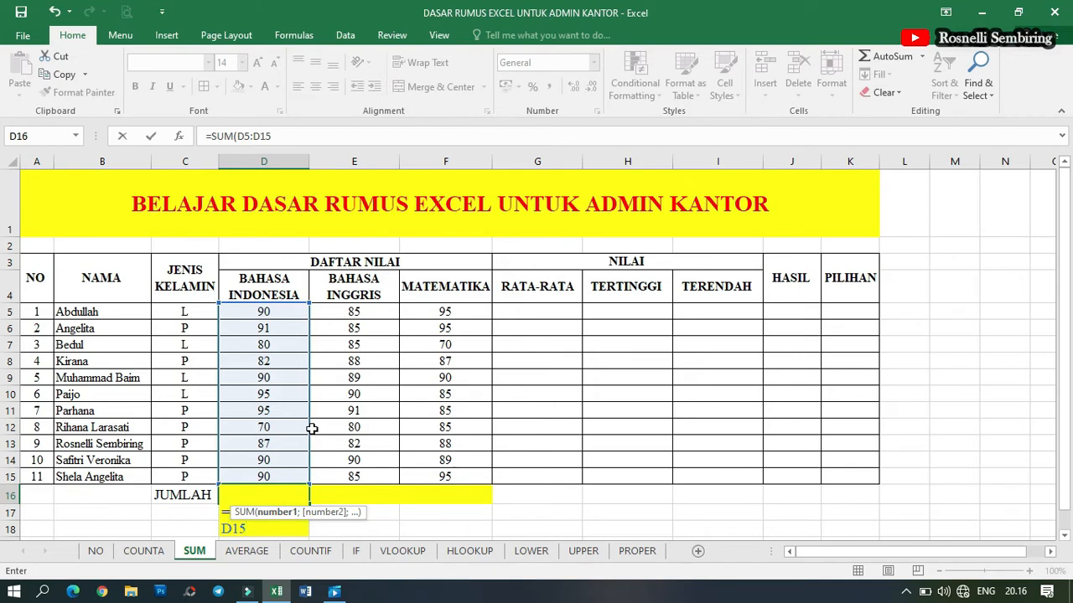
{"action": "key", "text": "Return"}
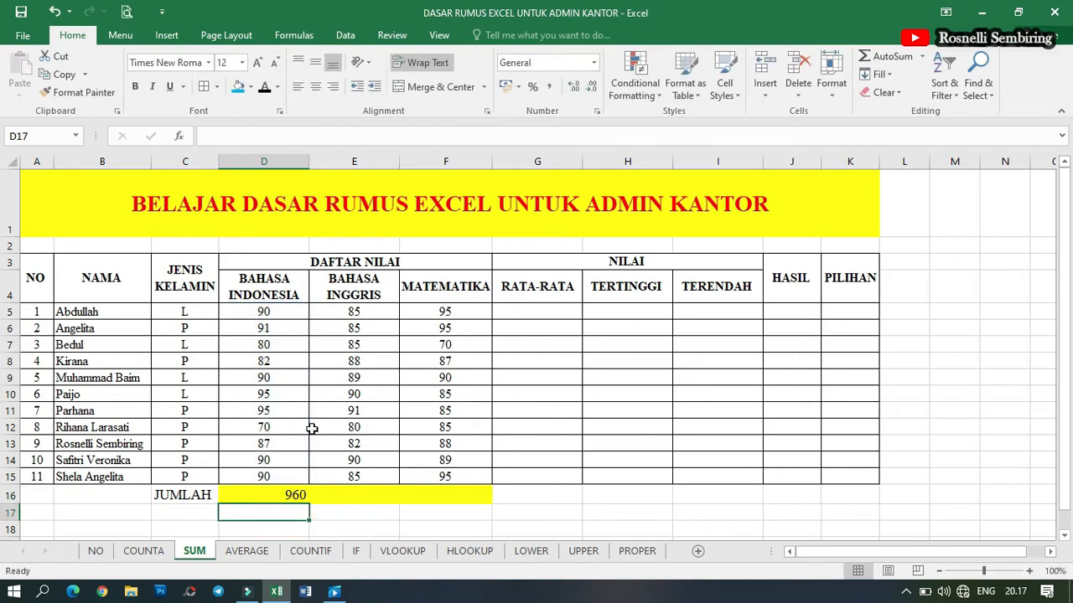
Total the same scores D5:D15 in D17 using AutoSum's Sum option.
{"action": "scroll", "coordinate": [311, 430], "scroll_direction": "down", "scroll_amount": 1}
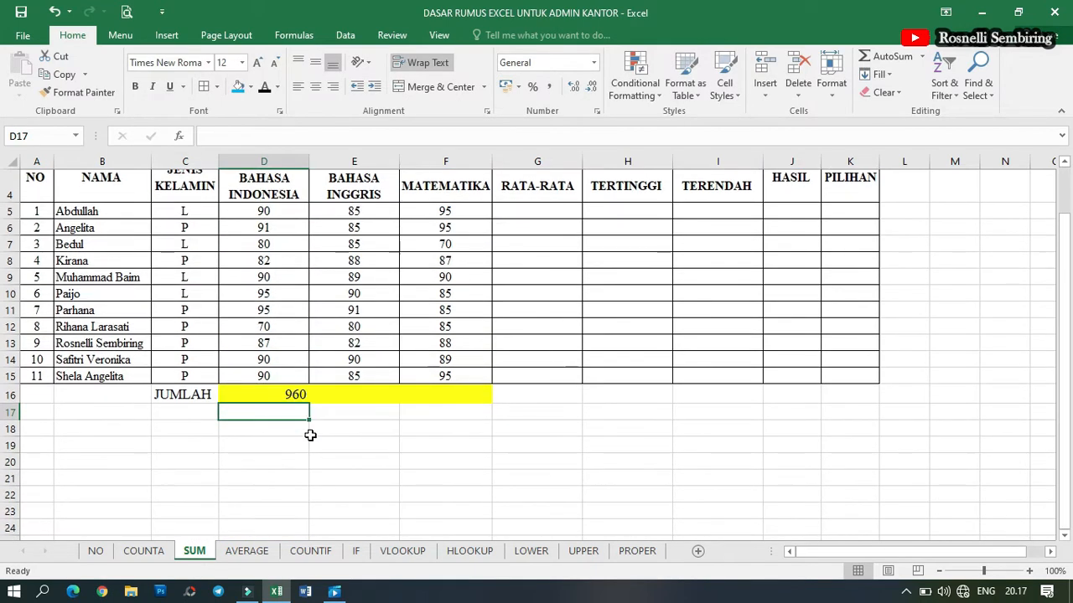
{"action": "scroll", "coordinate": [299, 406], "scroll_direction": "up", "scroll_amount": 1}
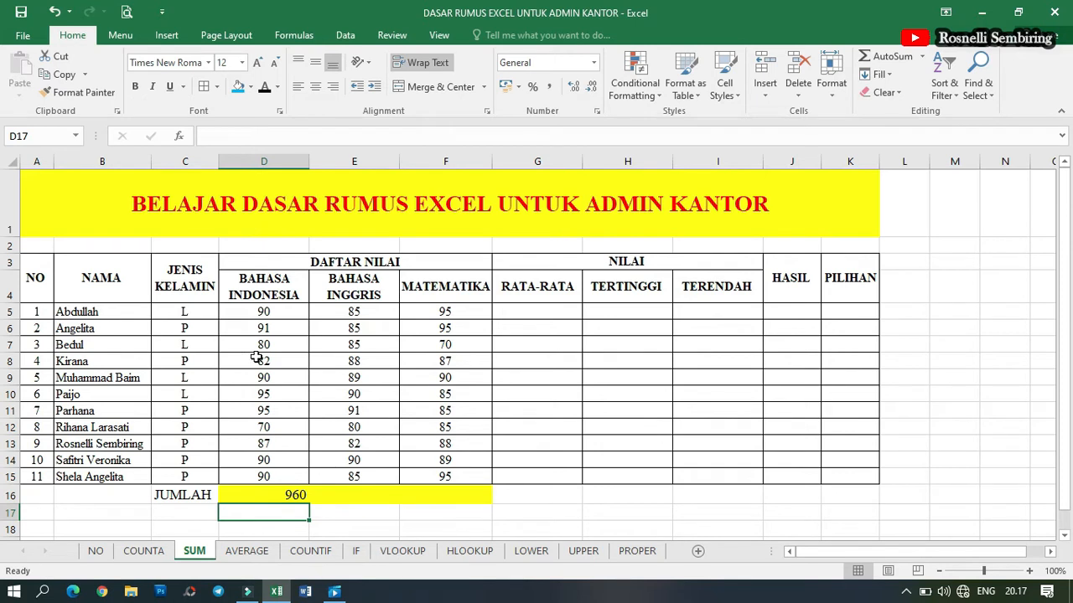
{"action": "left_click", "coordinate": [923, 58]}
{"action": "left_click", "coordinate": [893, 73]}
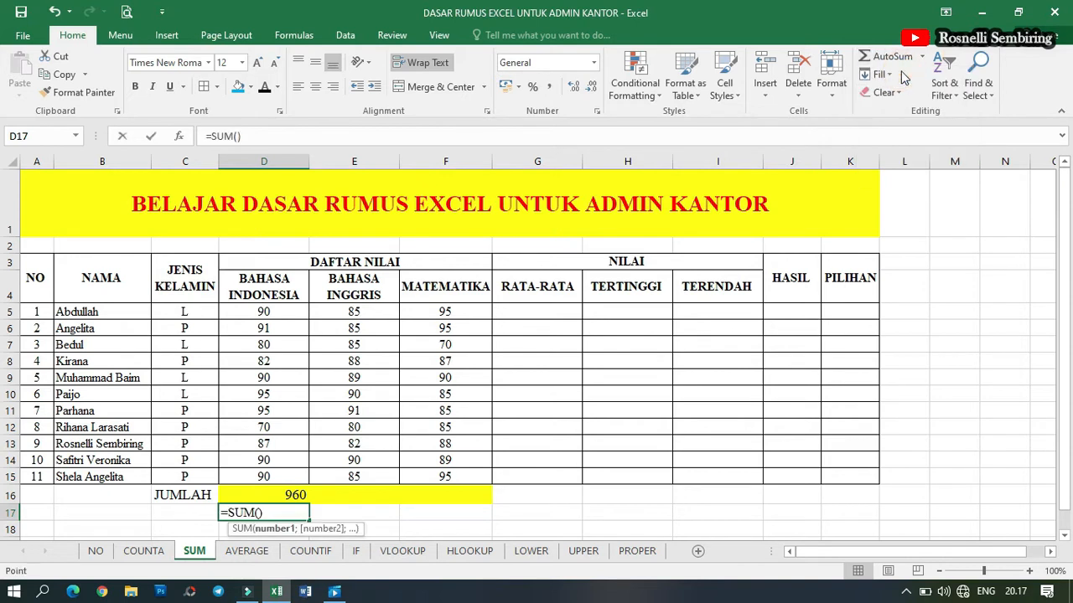
{"action": "left_click_drag", "start_coordinate": [287, 312], "coordinate": [289, 477]}
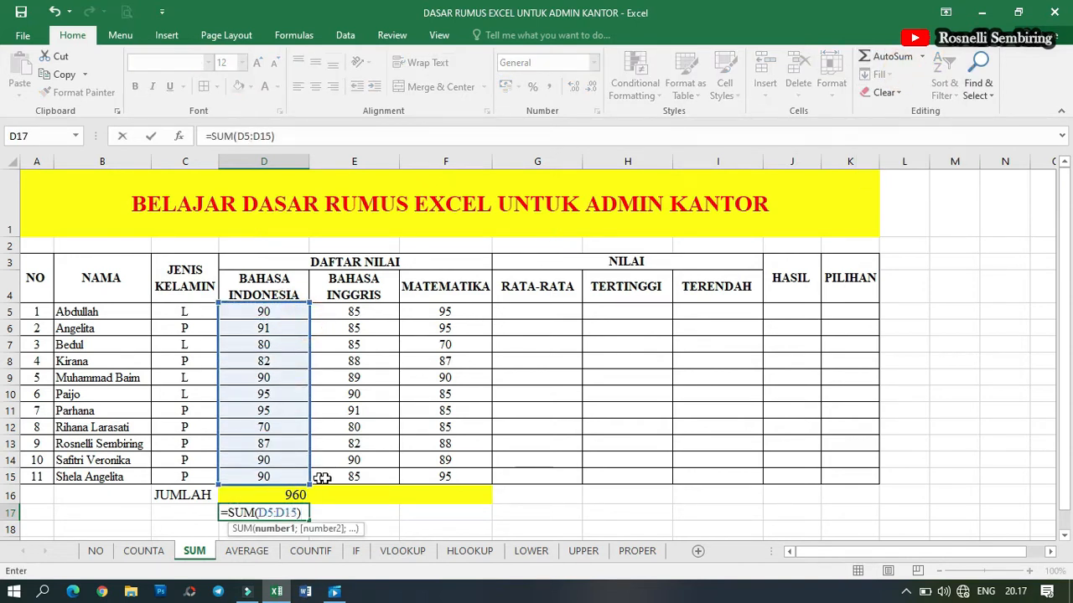
{"action": "key", "text": "Return"}
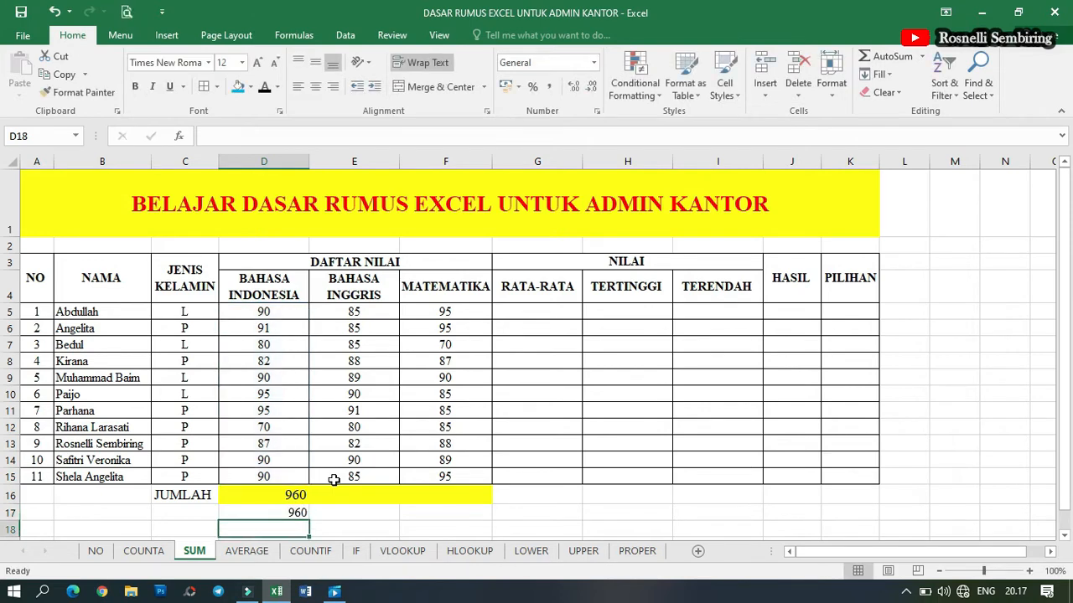
Copy both total formulas in D16:D17 across to column F for the other two subjects.
{"action": "scroll", "coordinate": [333, 480], "scroll_direction": "down", "scroll_amount": 2}
{"action": "left_click", "coordinate": [276, 323]}
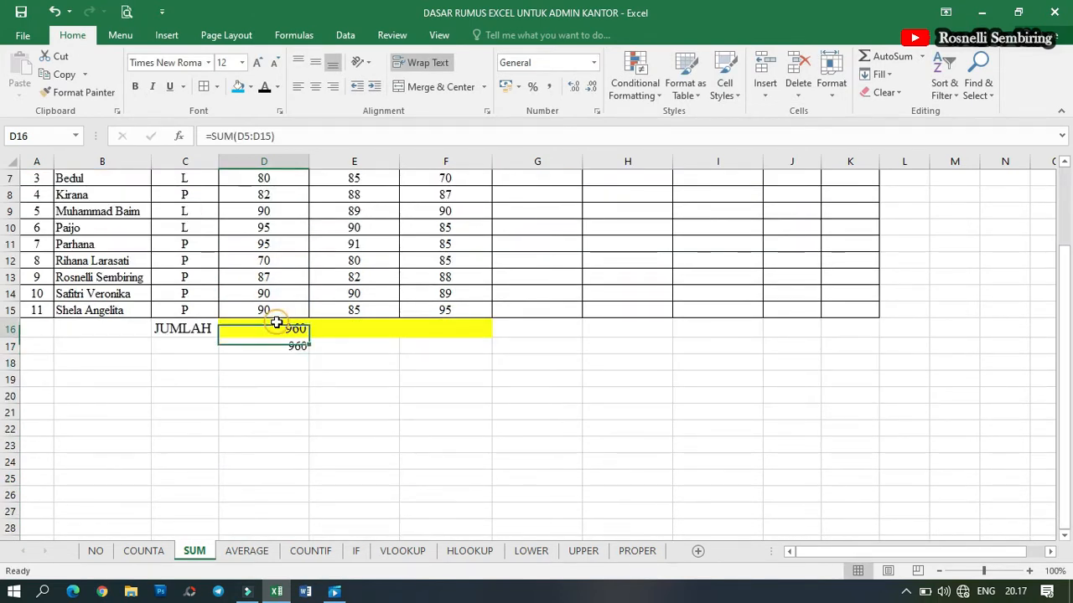
{"action": "left_click_drag", "start_coordinate": [277, 324], "coordinate": [491, 364]}
{"action": "scroll", "coordinate": [497, 388], "scroll_direction": "up", "scroll_amount": 2}
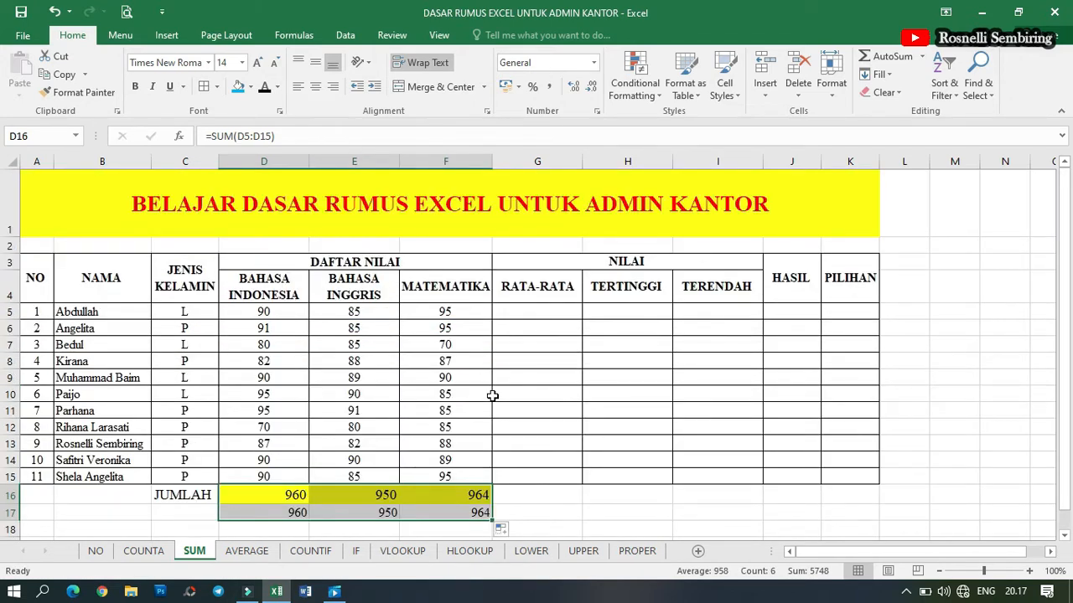
{"action": "left_click", "coordinate": [493, 396]}
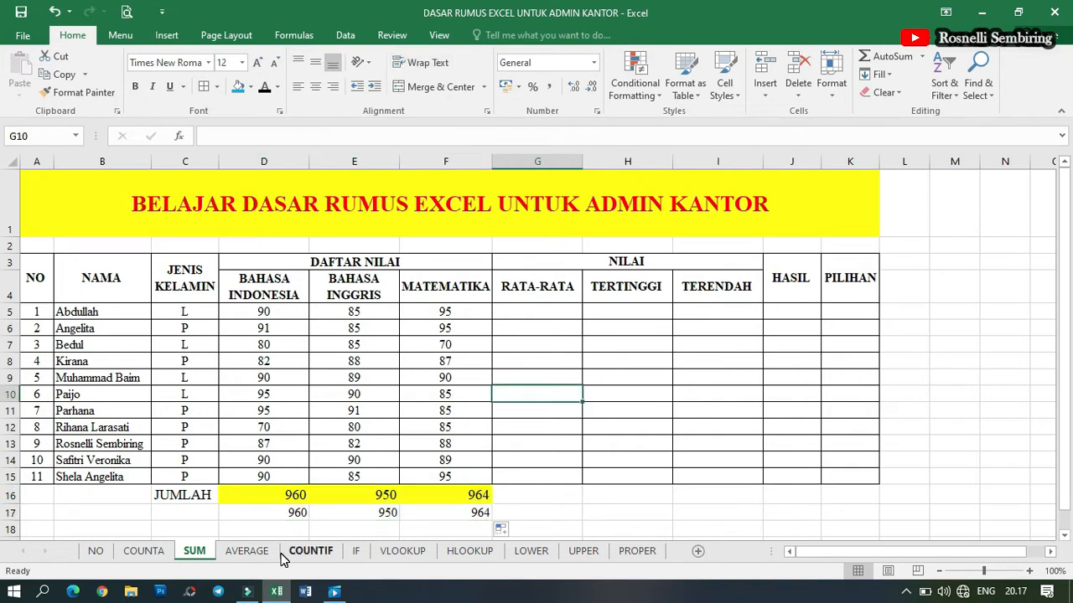
On the AVERAGE sheet, calculate the first student's RATA-RATA in G5 with the AVERAGE function over D5:F5.
{"action": "left_click", "coordinate": [251, 553]}
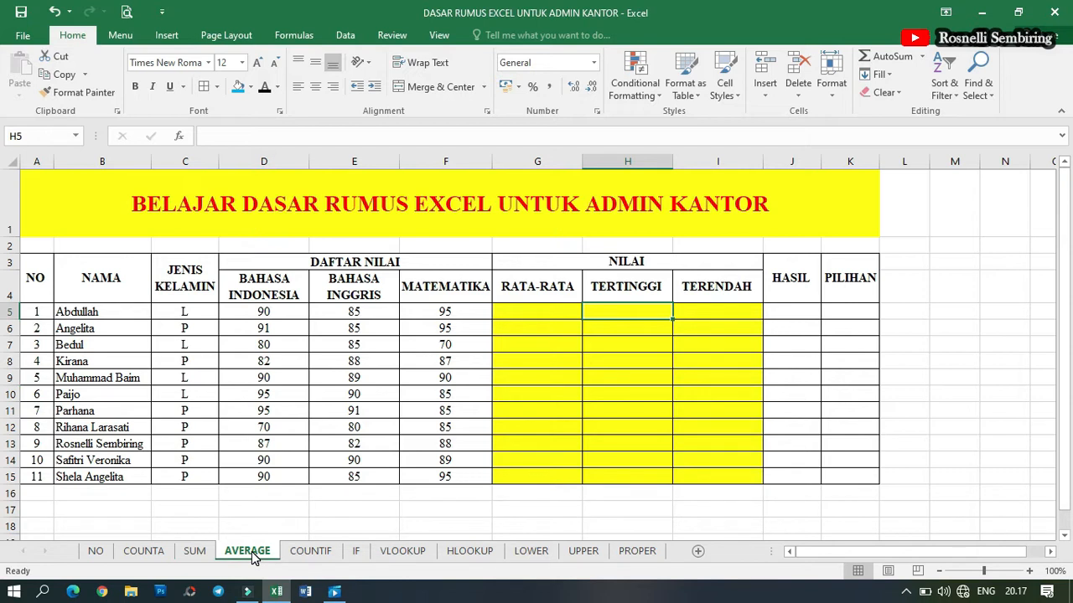
{"action": "left_click", "coordinate": [554, 306]}
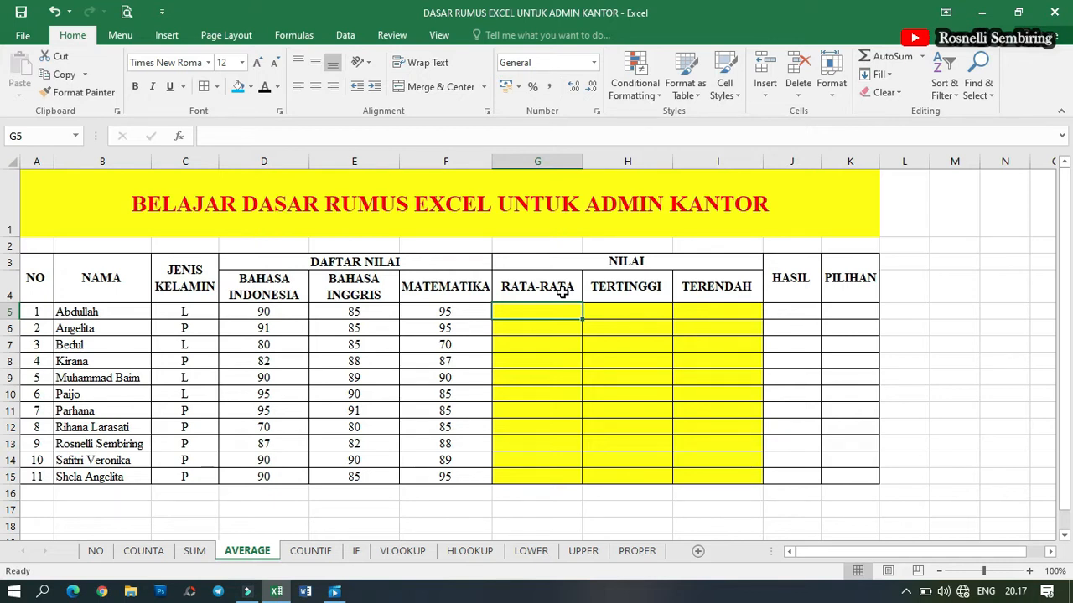
{"action": "type", "text": "=a"}
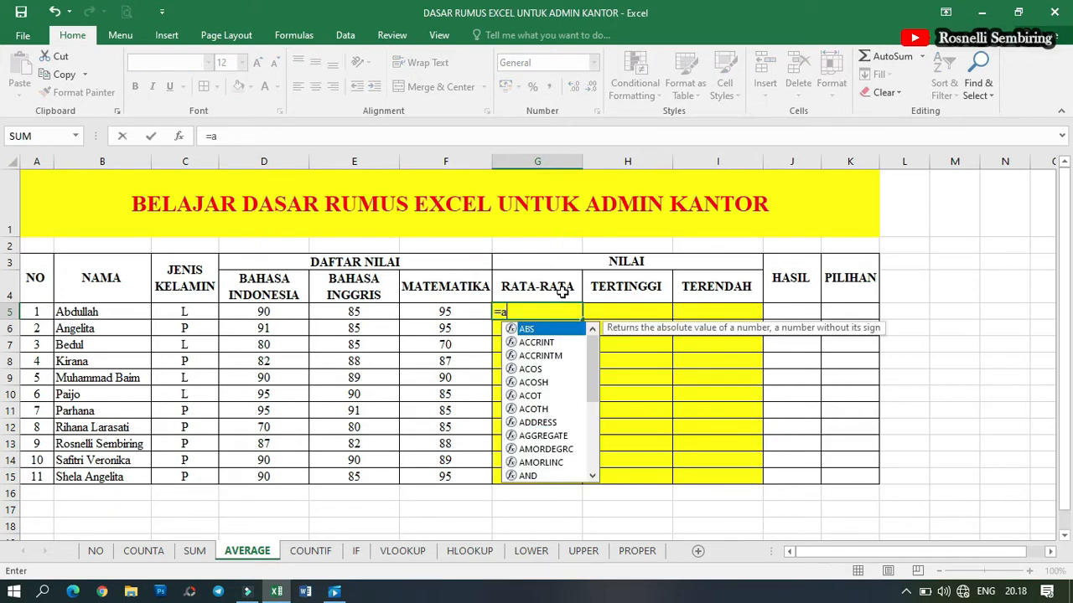
{"action": "type", "text": "ve"}
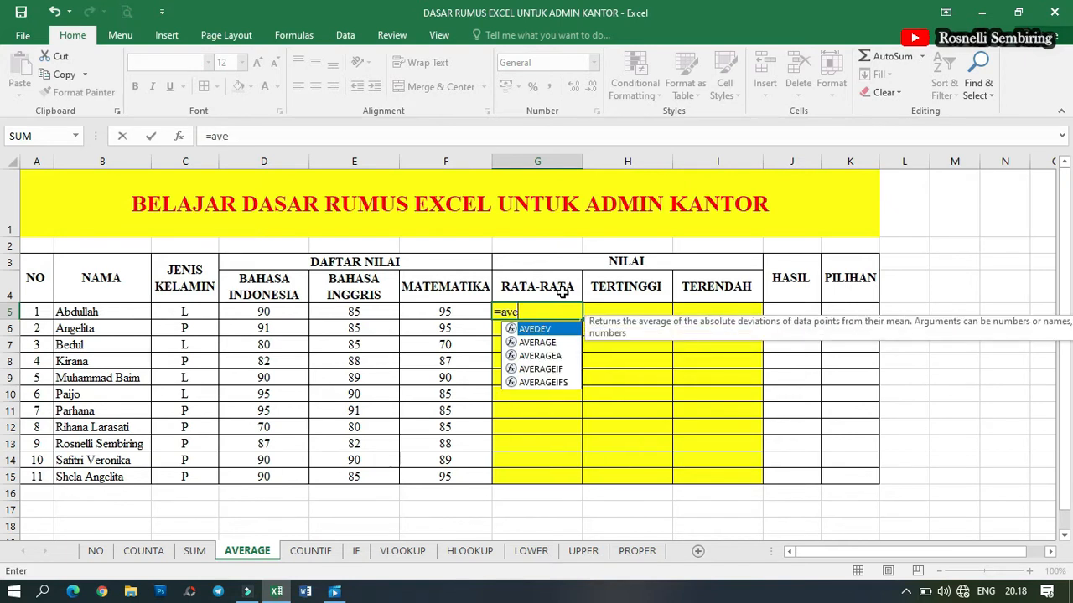
{"action": "double_click", "coordinate": [554, 342]}
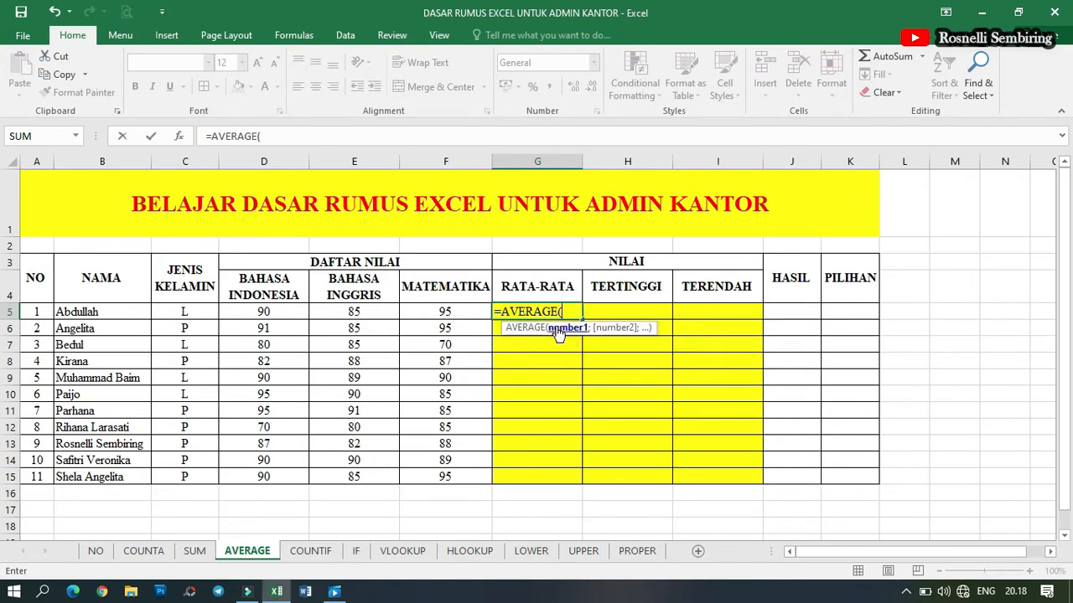
{"action": "left_click", "coordinate": [260, 312]}
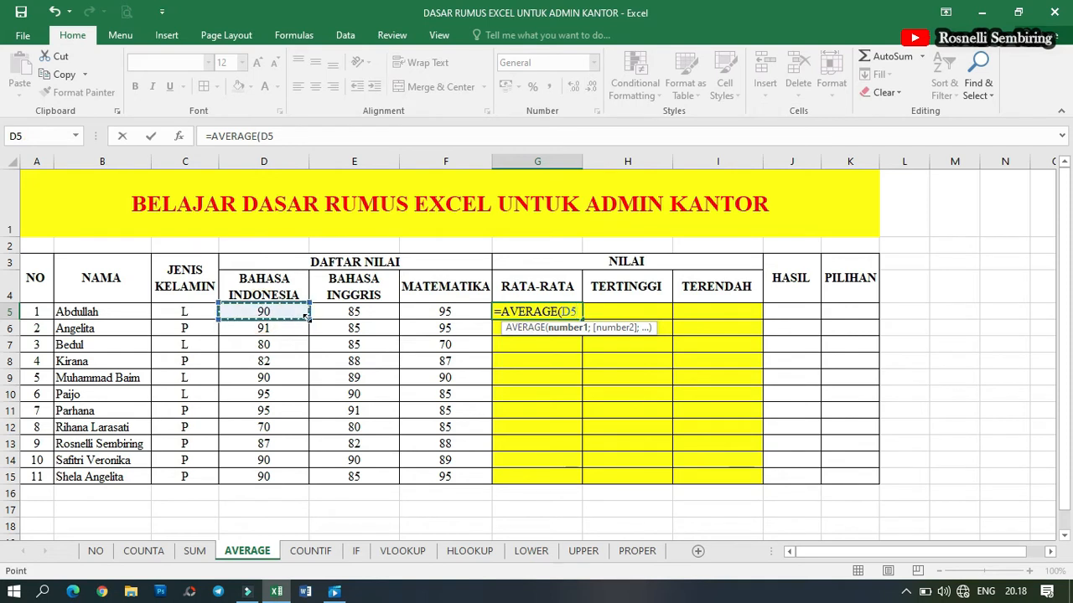
{"action": "left_click_drag", "start_coordinate": [306, 316], "coordinate": [465, 323]}
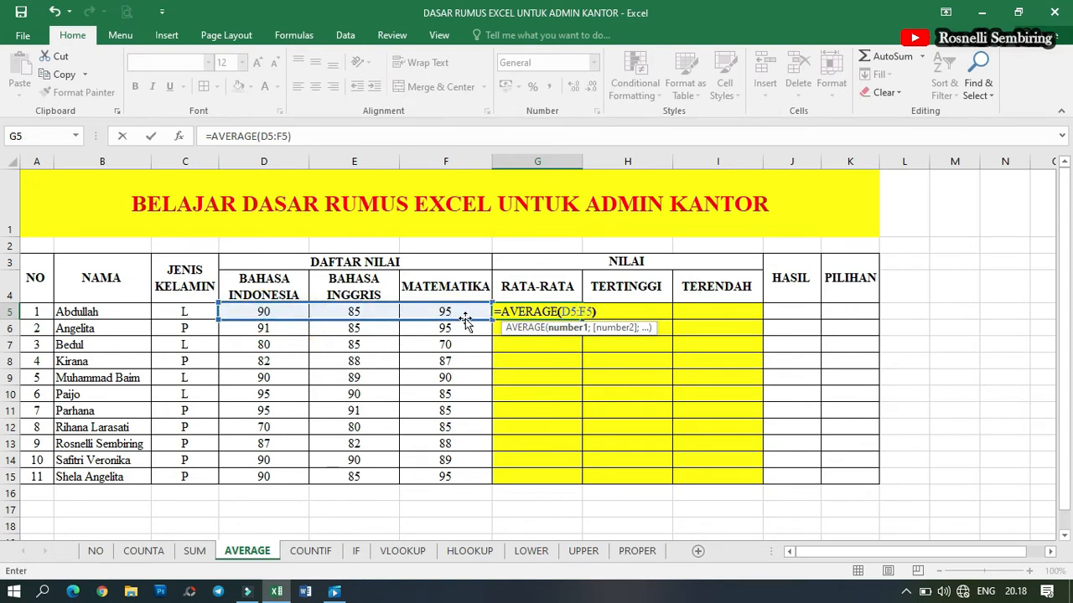
{"action": "key", "text": "Return"}
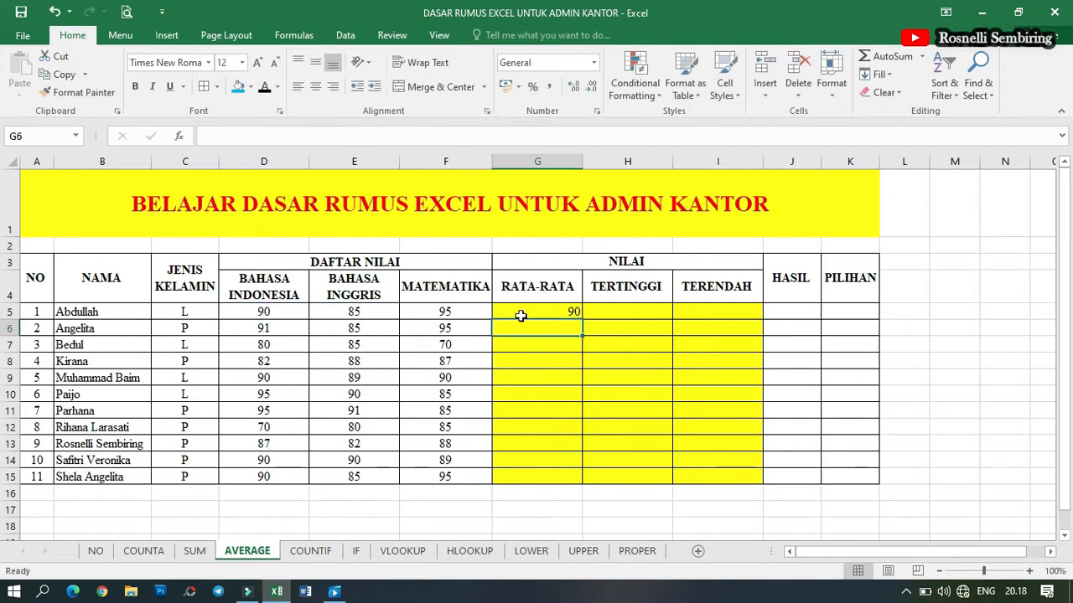
Centre the contents of the yellow range G5:I15 horizontally.
{"action": "left_click", "coordinate": [547, 309]}
{"action": "mouse_move", "coordinate": [547, 308]}
{"action": "left_mouse_down"}
{"action": "mouse_move", "coordinate": [717, 387]}
{"action": "mouse_move", "coordinate": [720, 472]}
{"action": "left_mouse_up"}
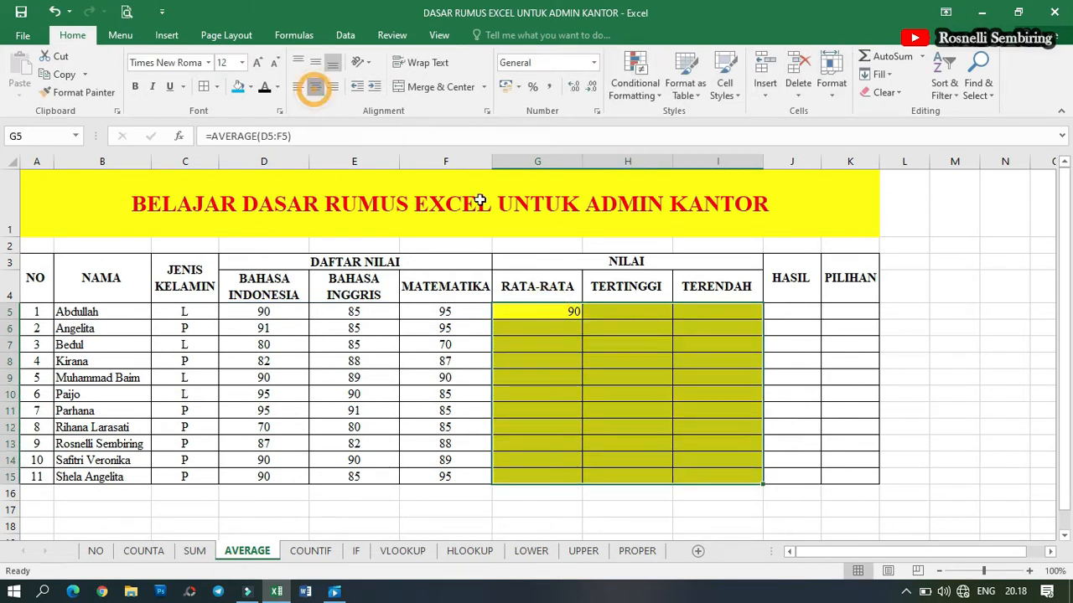
{"action": "left_click", "coordinate": [598, 343]}
{"action": "left_click", "coordinate": [559, 310]}
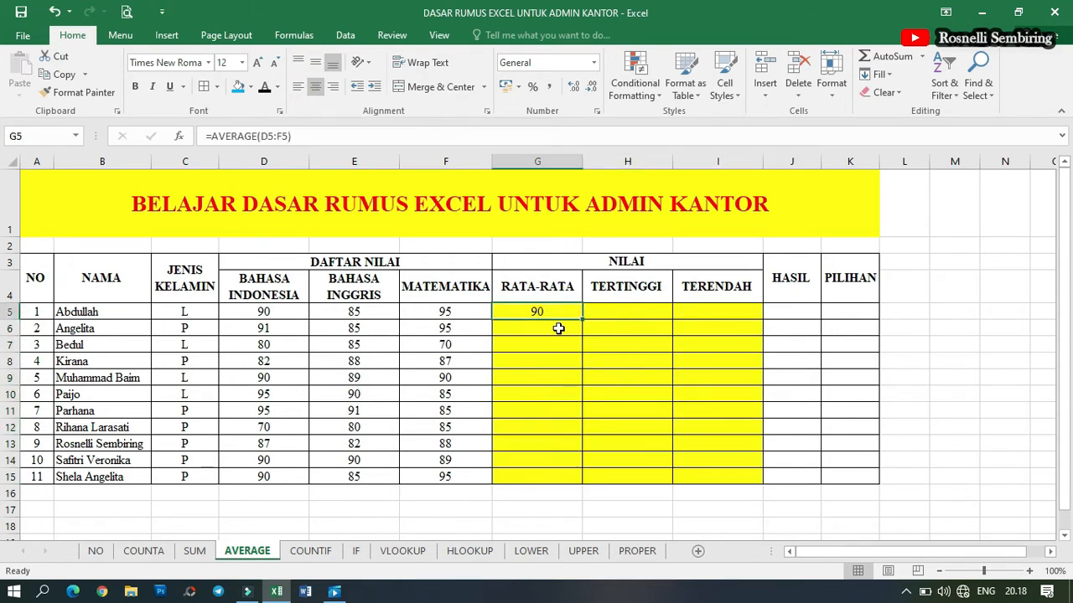
Average the second student's scores D6:F6 in G6 using AutoSum's Average option.
{"action": "left_click", "coordinate": [560, 329]}
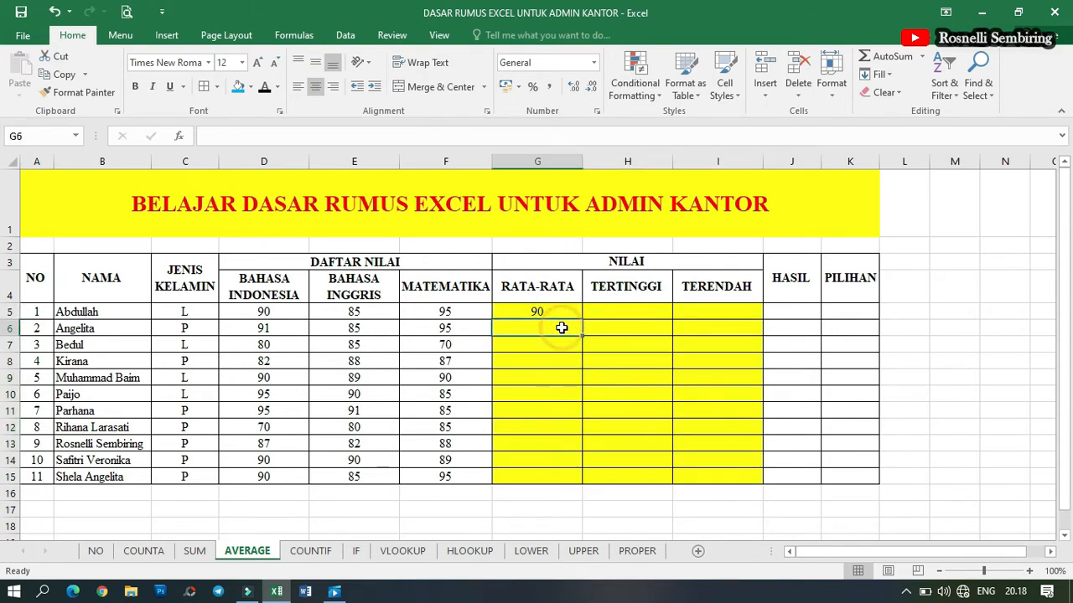
{"action": "left_click", "coordinate": [923, 57]}
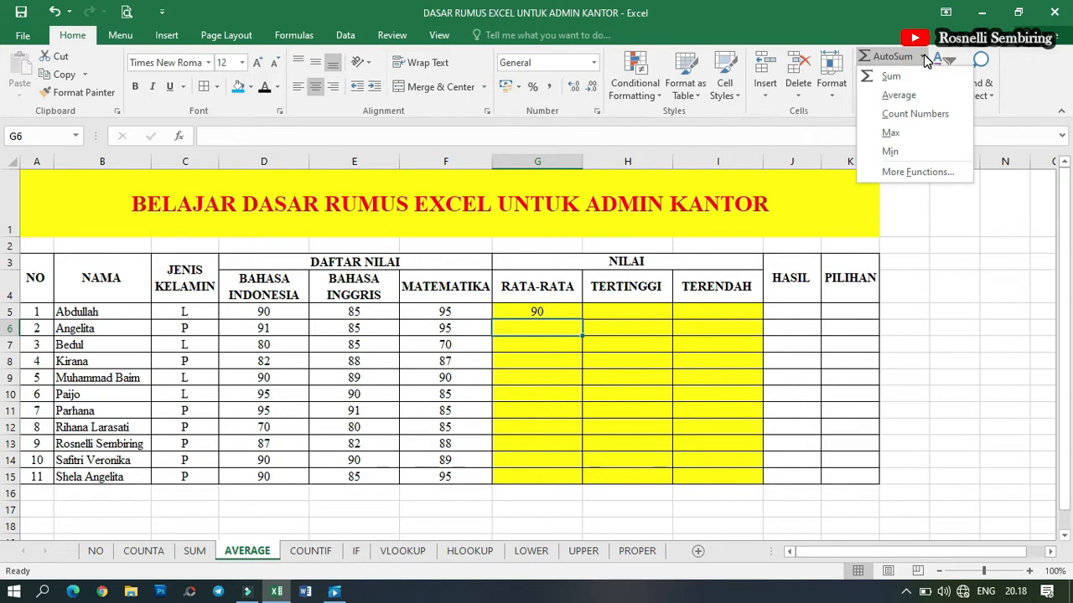
{"action": "left_click", "coordinate": [908, 95]}
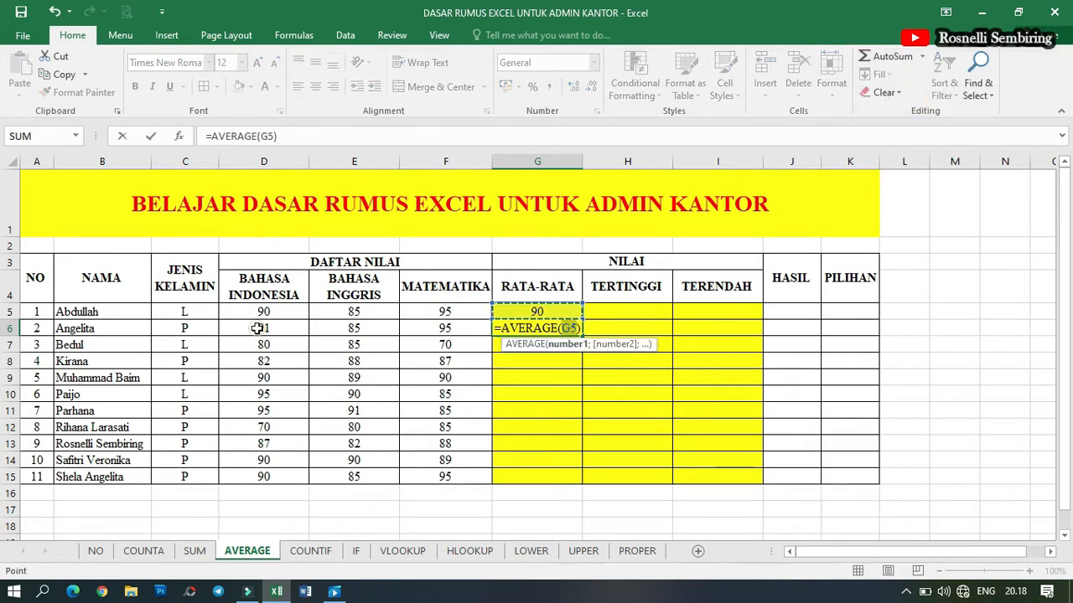
{"action": "left_click_drag", "start_coordinate": [252, 329], "coordinate": [430, 331]}
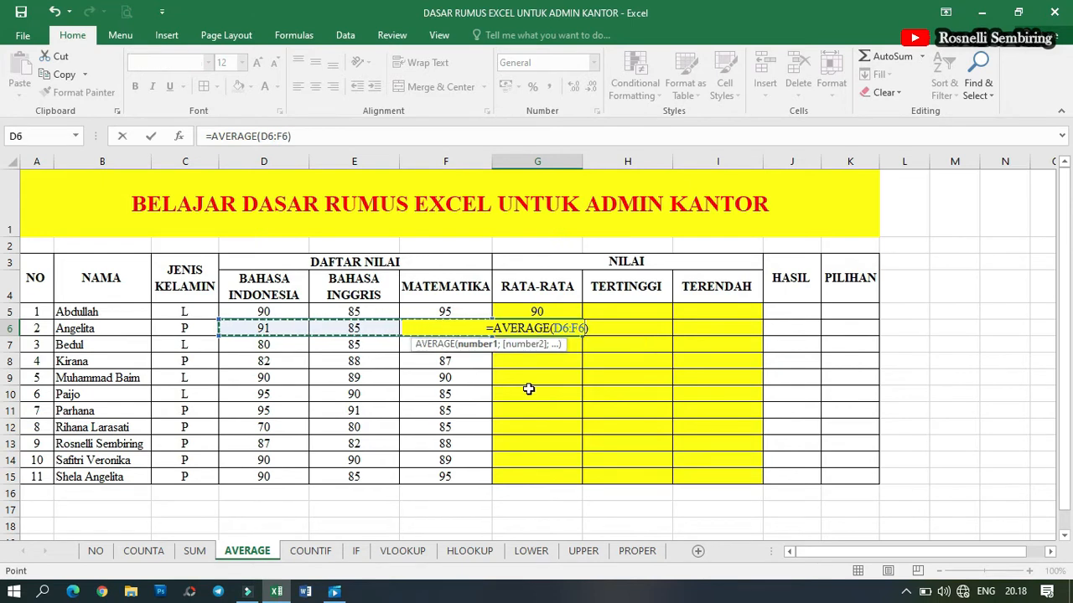
{"action": "key", "text": "Return"}
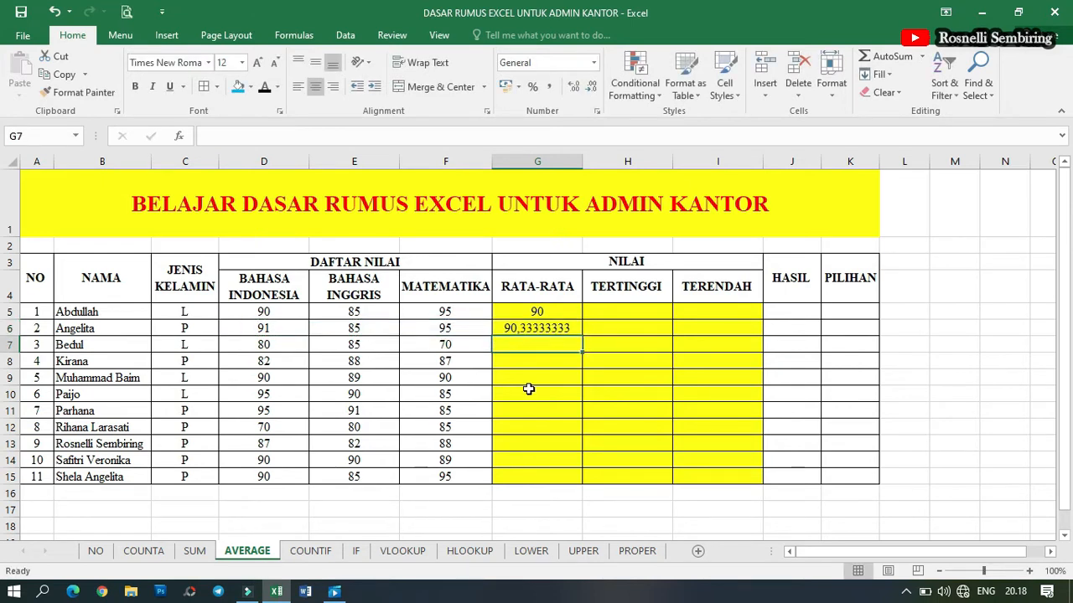
Reduce the number format of the RATA-RATA cells G5:G15 to two decimal places.
{"action": "left_click", "coordinate": [551, 331]}
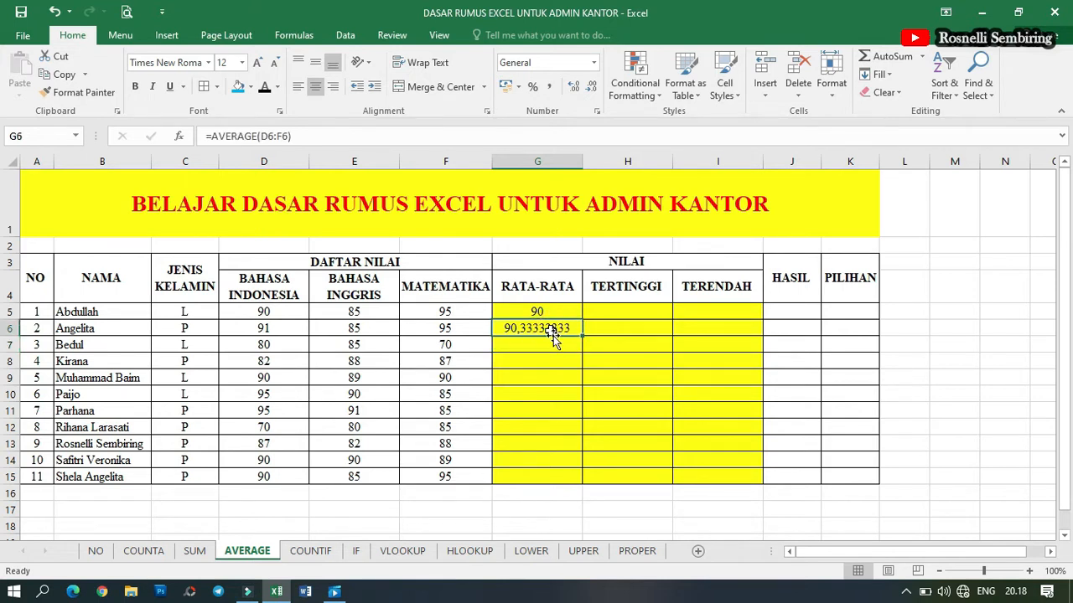
{"action": "left_click_drag", "start_coordinate": [561, 311], "coordinate": [576, 475]}
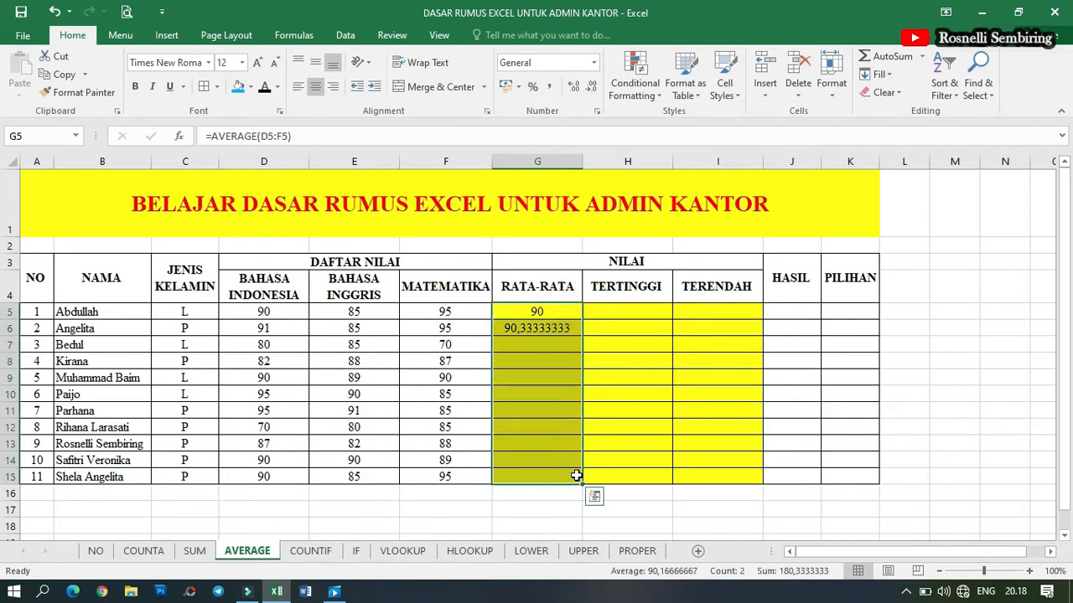
{"action": "left_click", "coordinate": [592, 89]}
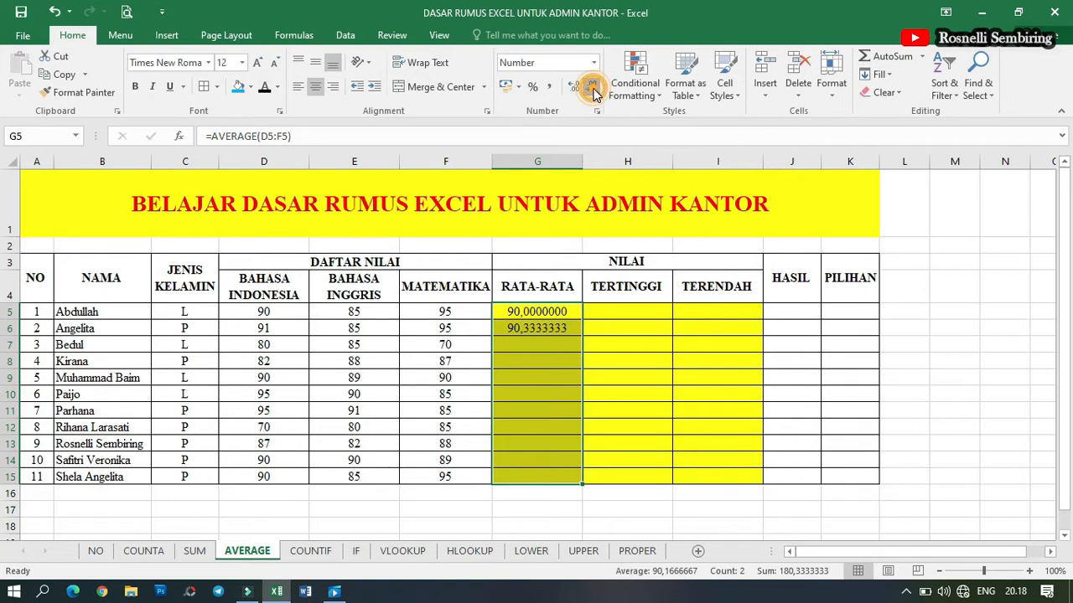
{"action": "left_click", "coordinate": [592, 89]}
{"action": "left_click", "coordinate": [593, 89]}
{"action": "left_click", "coordinate": [592, 89]}
{"action": "left_click", "coordinate": [593, 89]}
{"action": "left_click", "coordinate": [592, 88]}
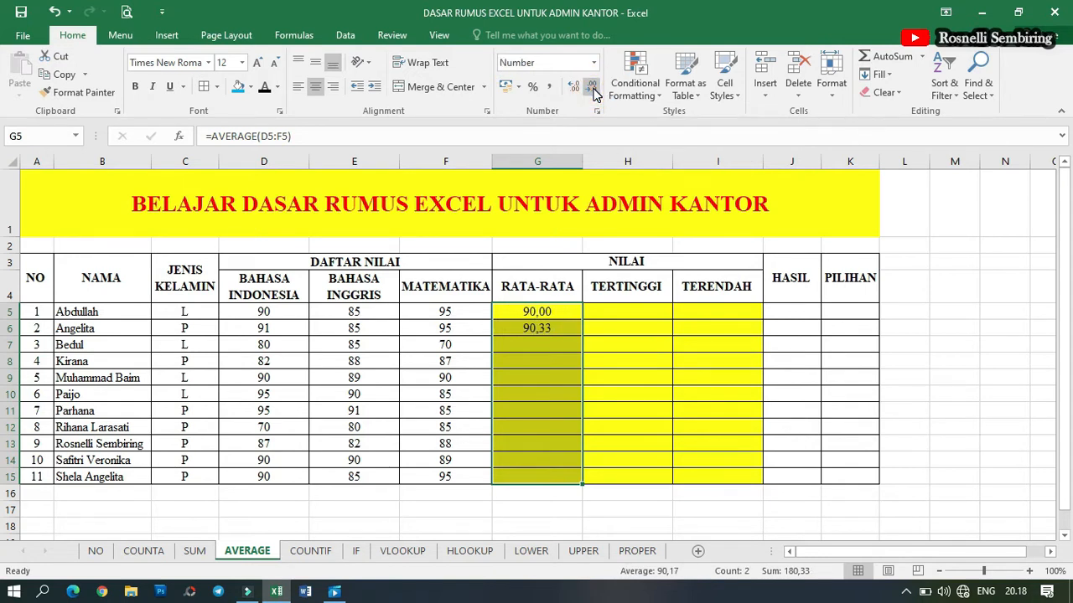
Fill the average formula from G6 down to G15 for the remaining students.
{"action": "left_click", "coordinate": [560, 337]}
{"action": "left_click", "coordinate": [556, 328]}
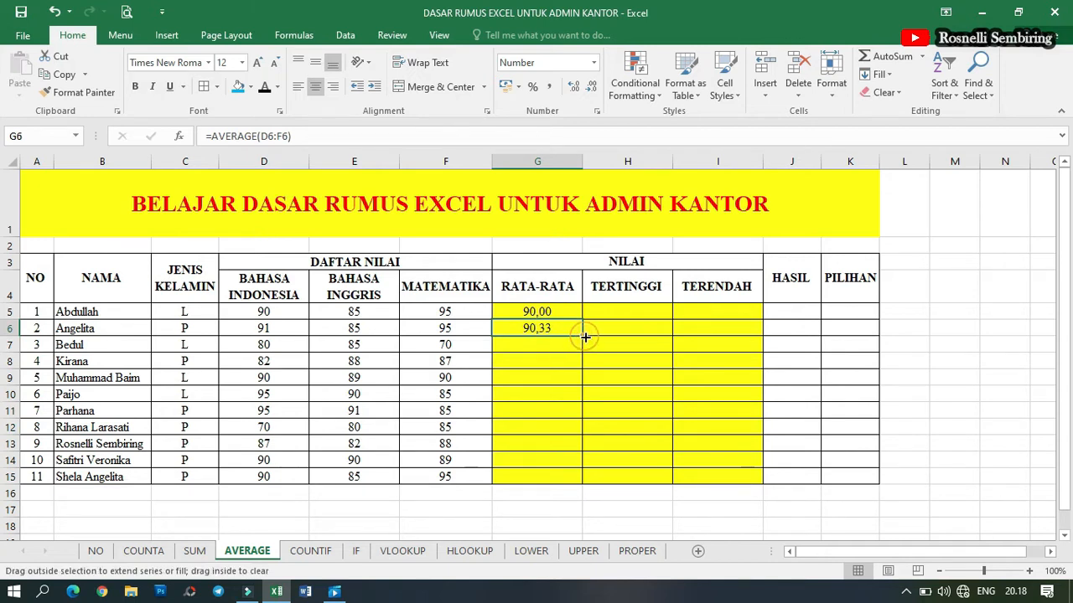
{"action": "double_click", "coordinate": [584, 336]}
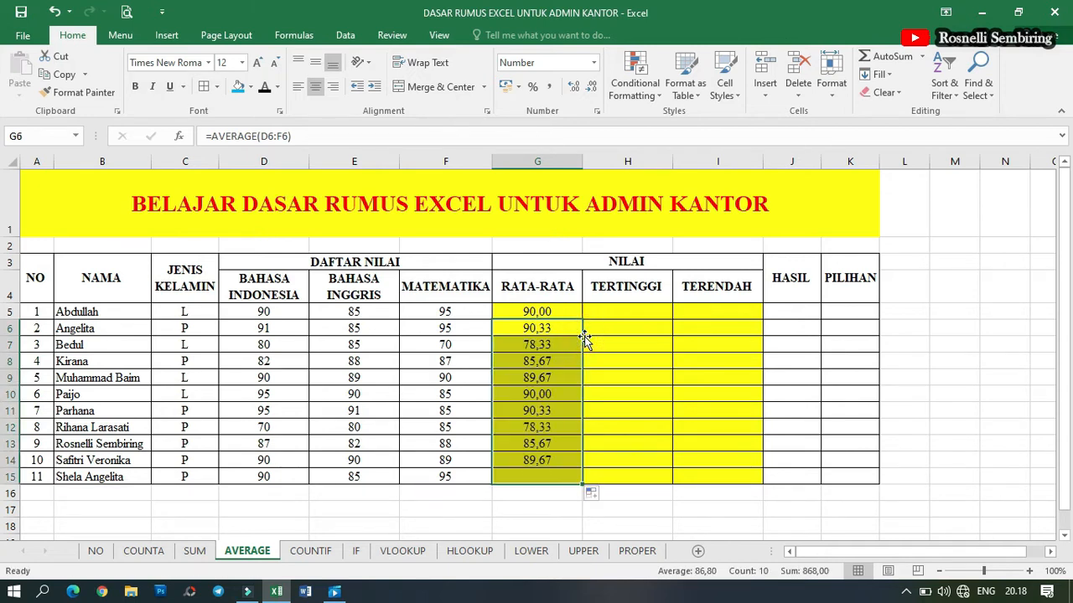
{"action": "left_click", "coordinate": [623, 312]}
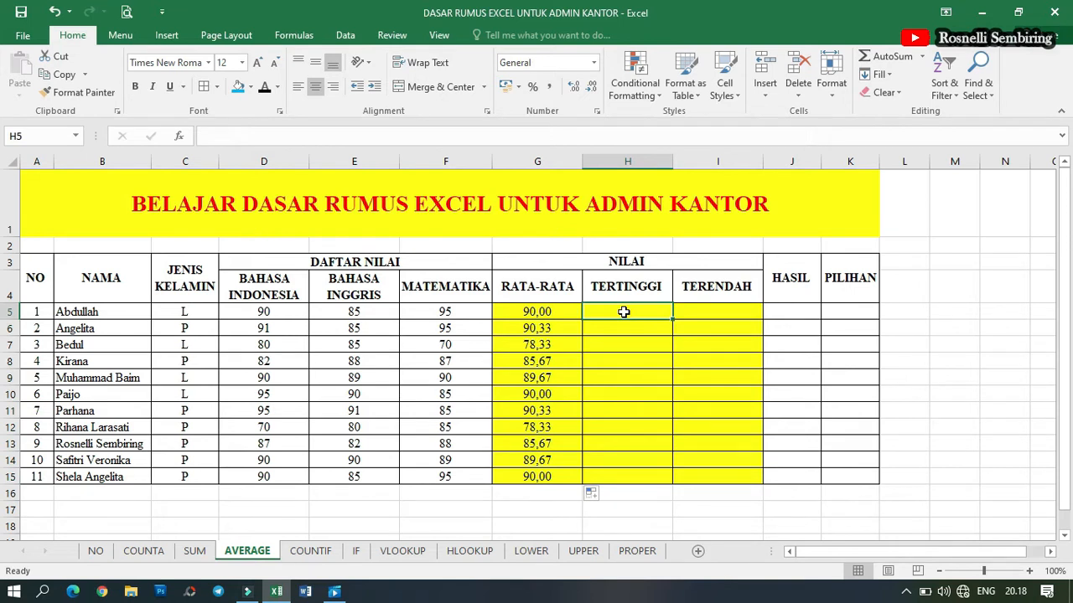
{"action": "left_click", "coordinate": [265, 313]}
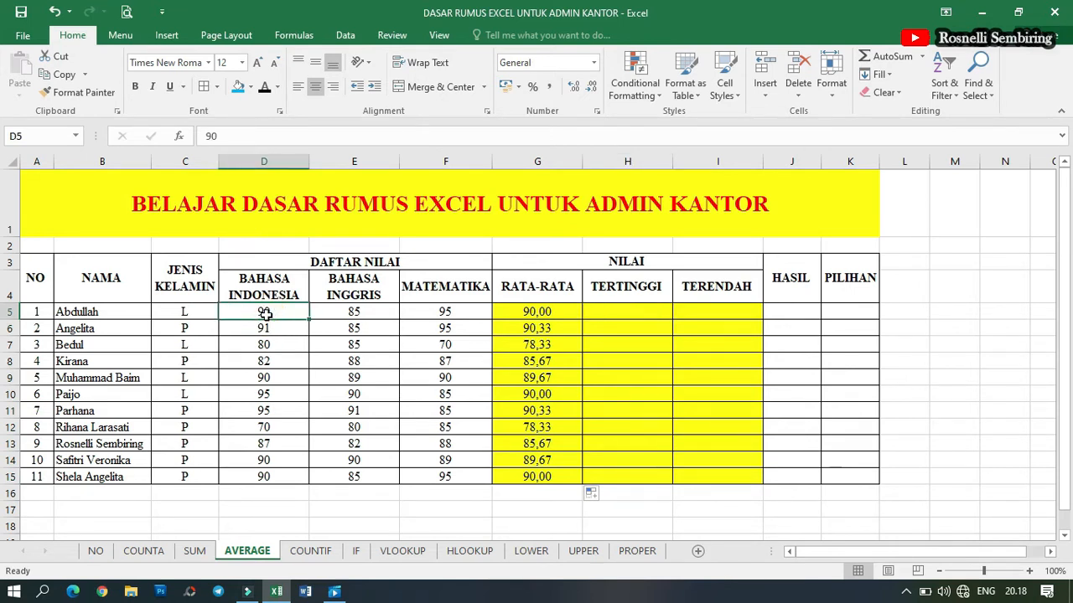
{"action": "left_click_drag", "start_coordinate": [265, 312], "coordinate": [458, 474]}
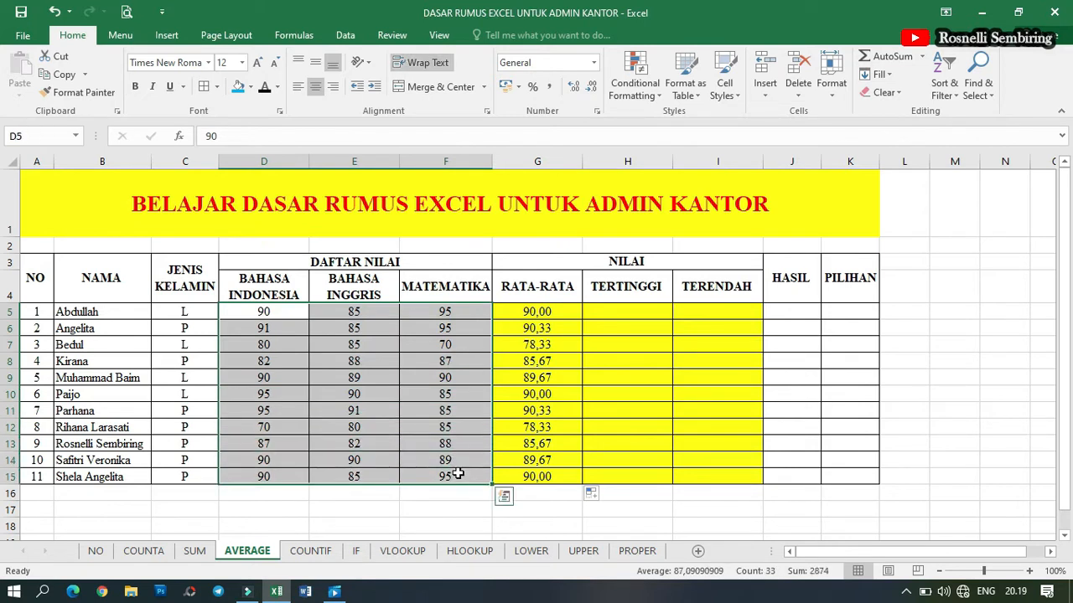
{"action": "left_click", "coordinate": [701, 311]}
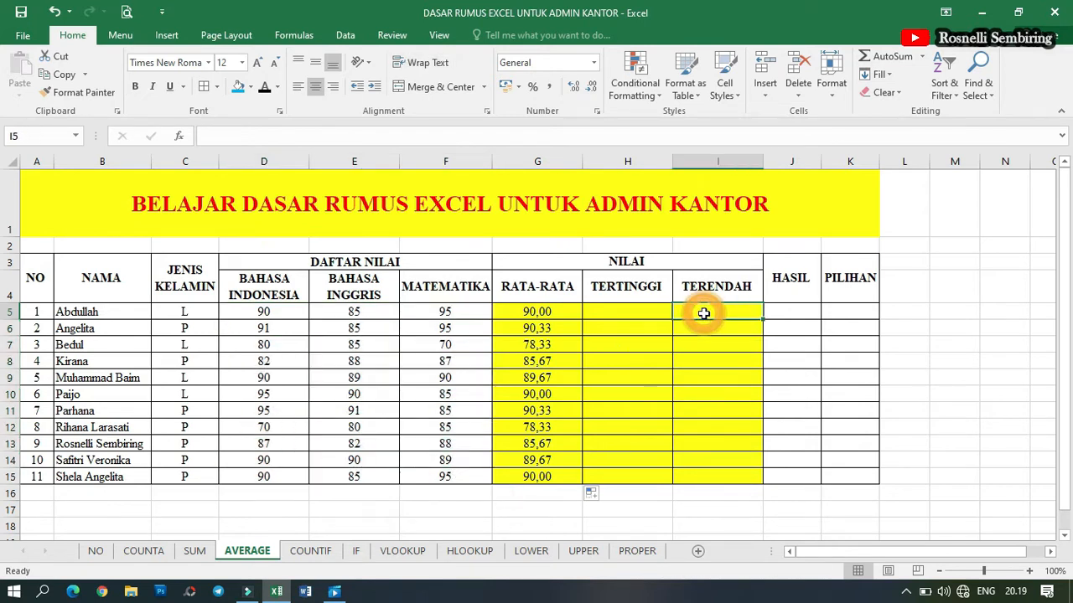
Find the first student's highest score in H5 using AutoSum's Max option over D5:F5.
{"action": "left_click", "coordinate": [630, 310]}
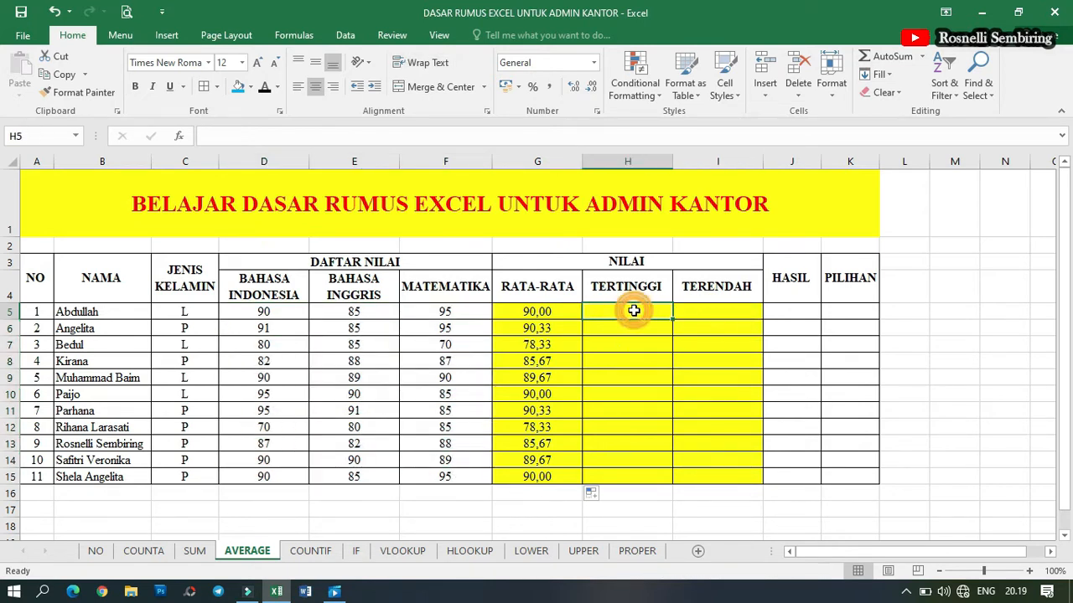
{"action": "left_click", "coordinate": [922, 56]}
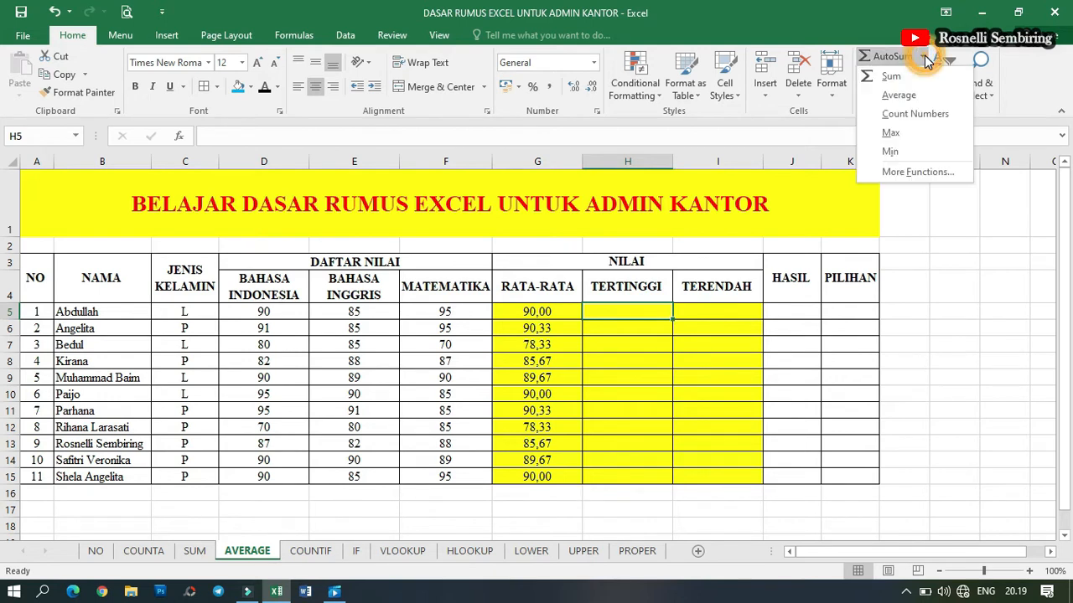
{"action": "left_click", "coordinate": [900, 137]}
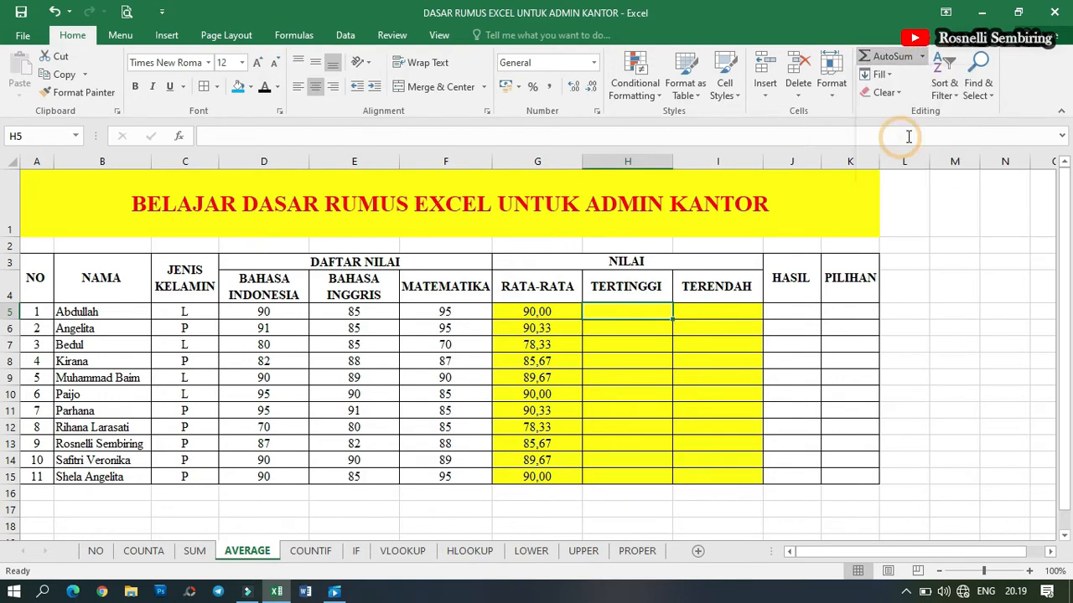
{"action": "left_click", "coordinate": [245, 309]}
{"action": "left_click_drag", "start_coordinate": [307, 319], "coordinate": [449, 321]}
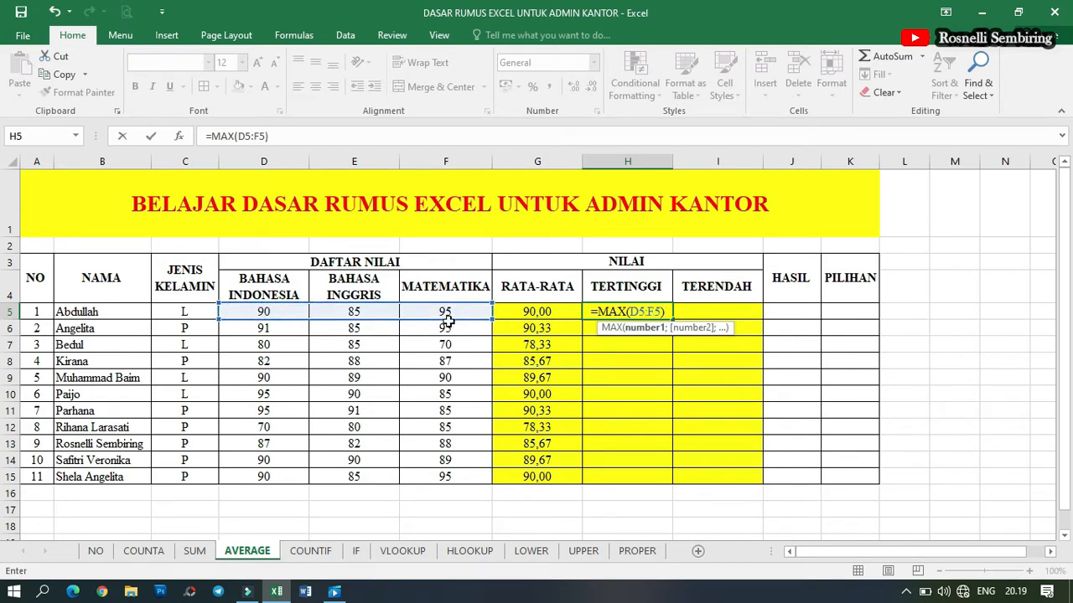
{"action": "key", "text": "Return"}
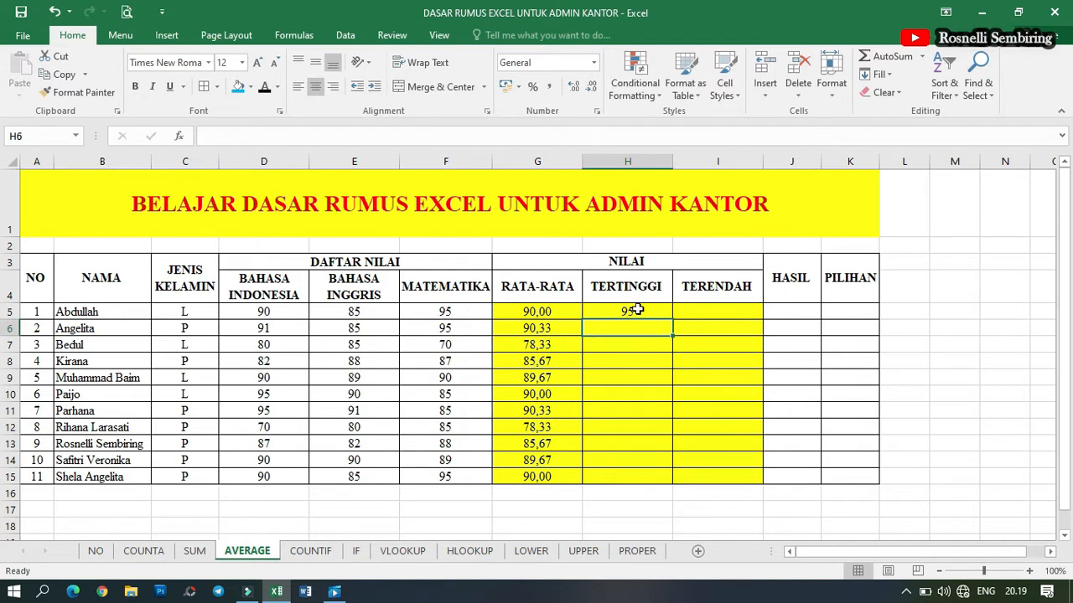
Find the first student's lowest score in I5 using AutoSum's Min option, with the range set to D5:F5.
{"action": "left_click", "coordinate": [11, 312]}
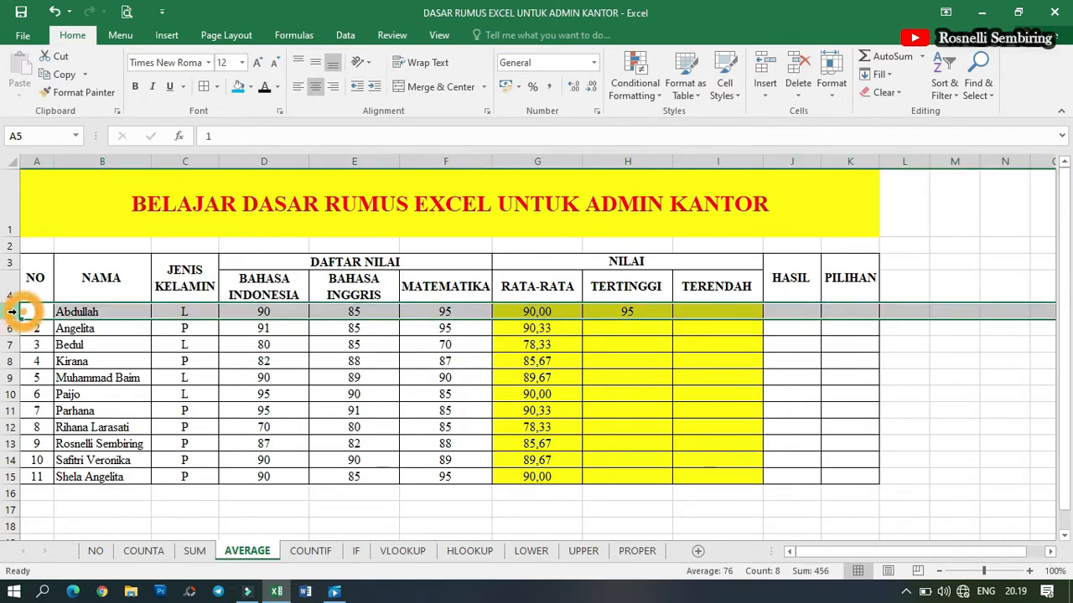
{"action": "left_click", "coordinate": [461, 312]}
{"action": "left_click", "coordinate": [695, 313]}
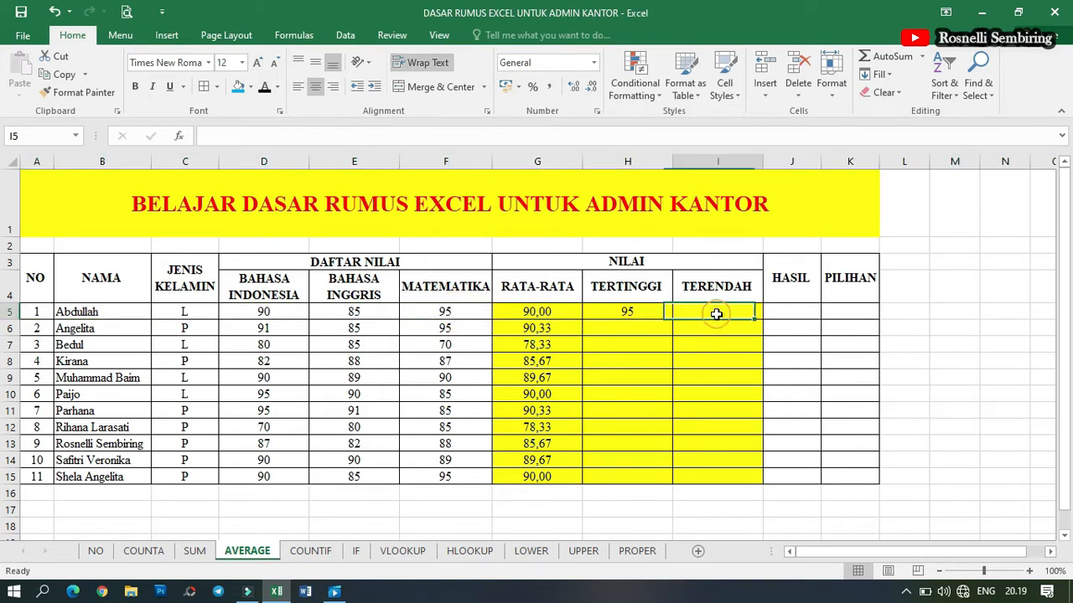
{"action": "left_click", "coordinate": [922, 57]}
{"action": "left_click", "coordinate": [894, 151]}
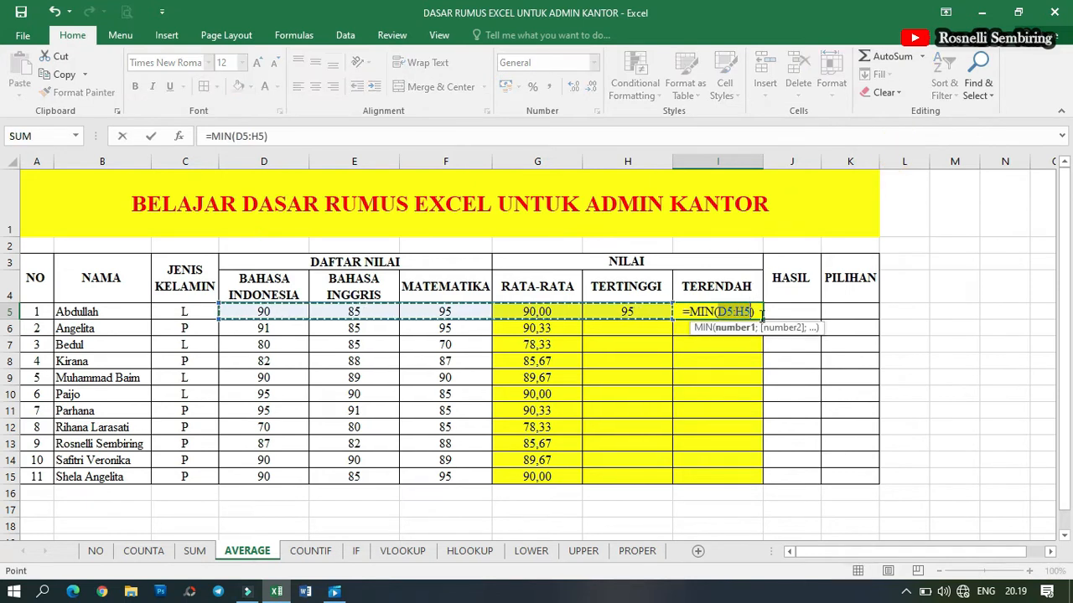
{"action": "left_click_drag", "start_coordinate": [241, 313], "coordinate": [462, 321]}
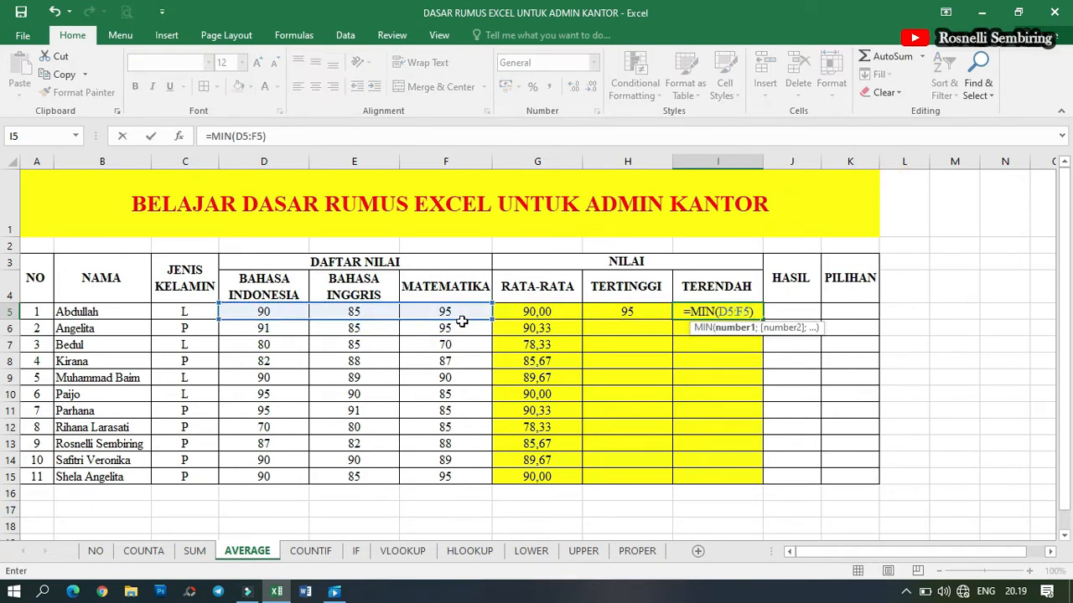
{"action": "key", "text": "Return"}
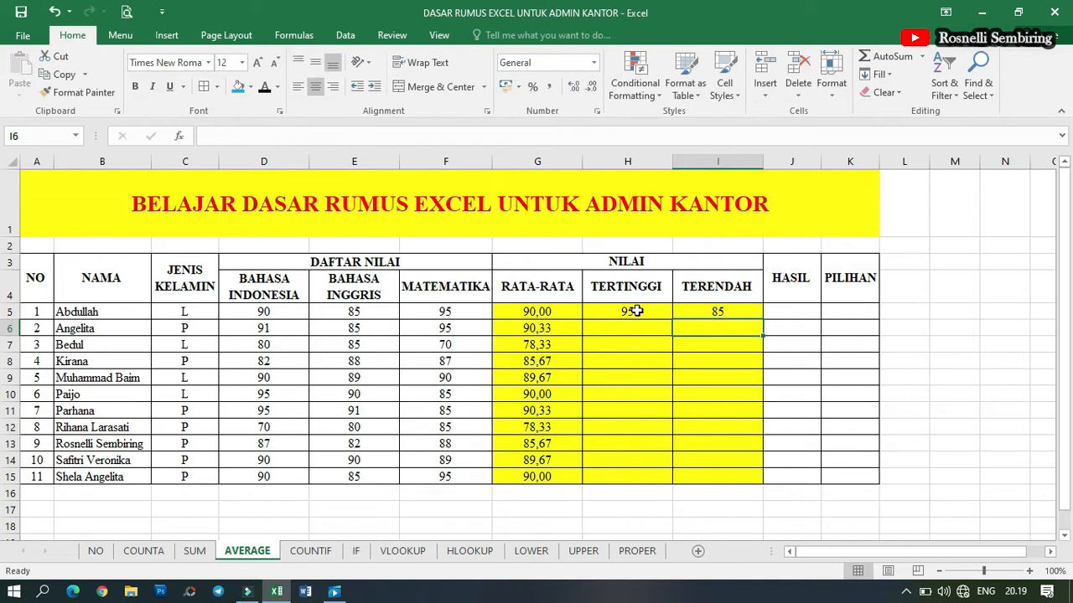
Fill the highest and lowest score formulas from H5:I5 down to row 15 for the remaining students.
{"action": "left_click_drag", "start_coordinate": [637, 311], "coordinate": [704, 311]}
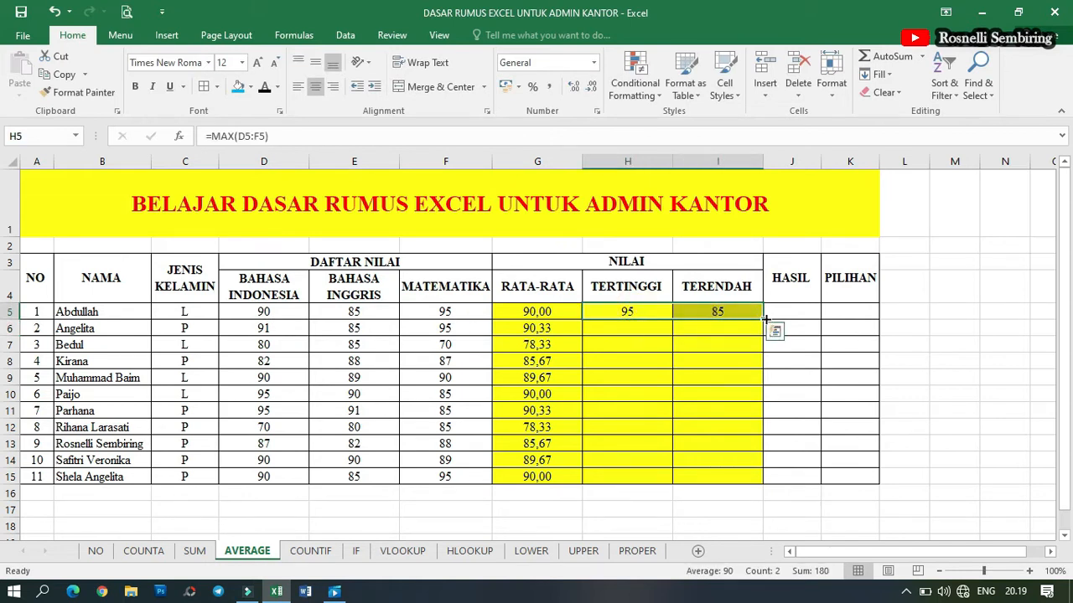
{"action": "double_click", "coordinate": [763, 318]}
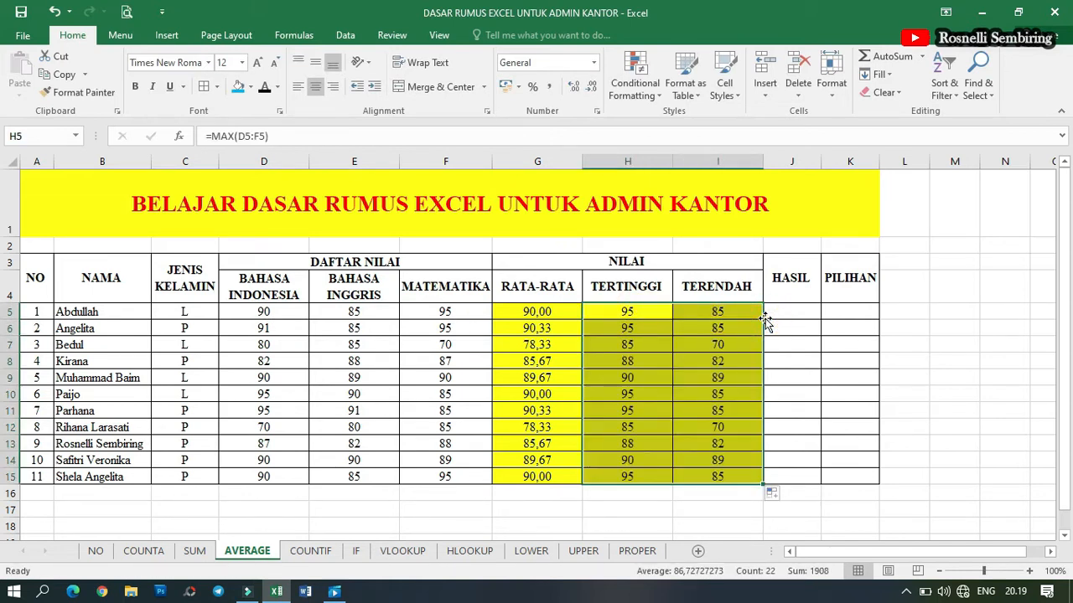
{"action": "left_click", "coordinate": [724, 317]}
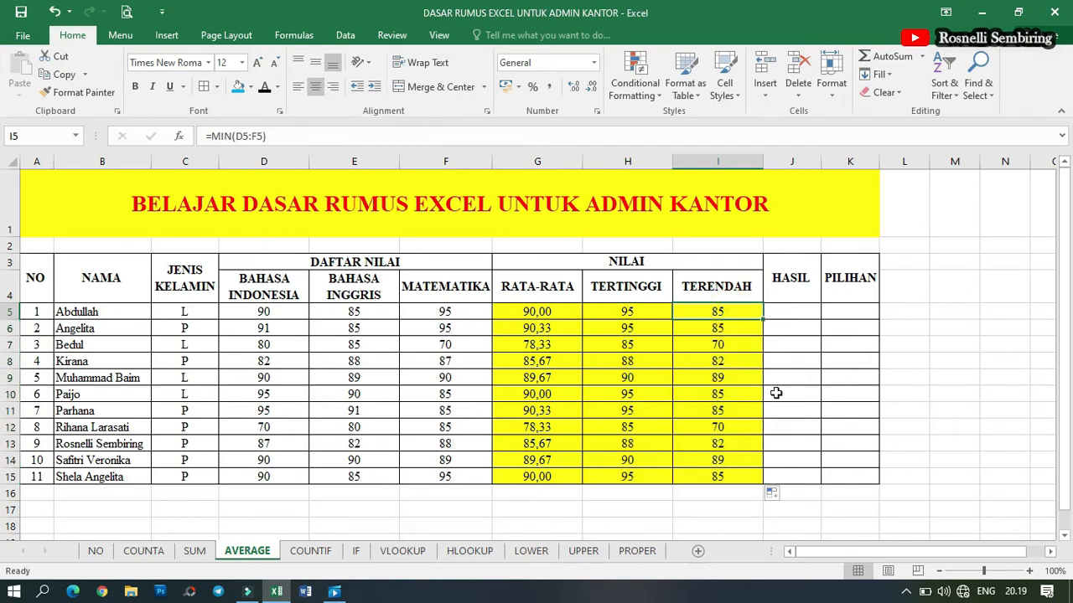
{"action": "left_click", "coordinate": [729, 329]}
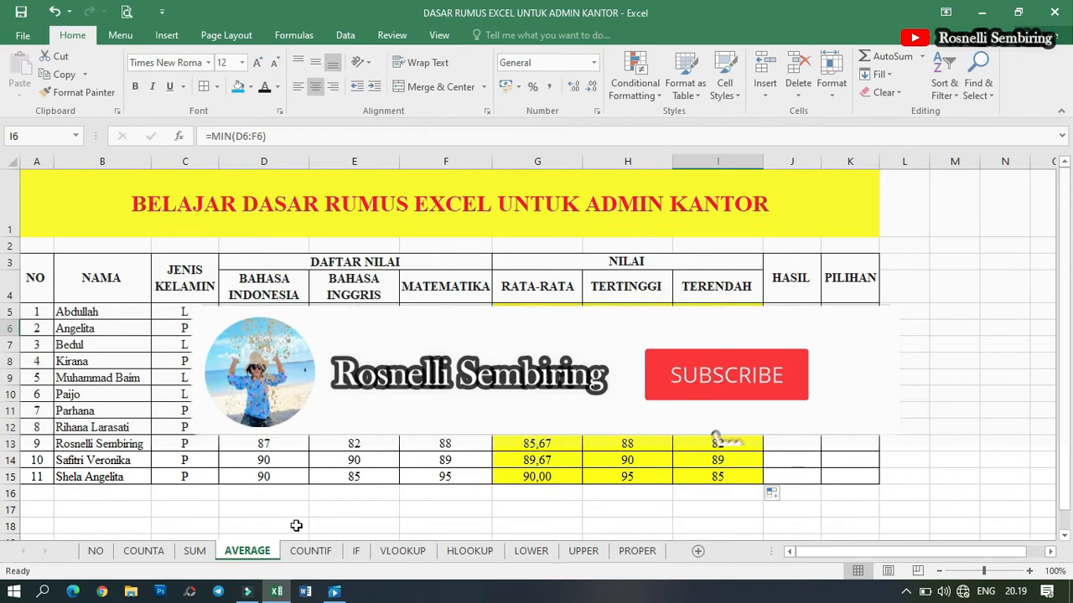
On the COUNTIF sheet, start a COUNTIF formula in the Laki-Laki cell C15 with the gender range C4:C14.
{"action": "left_click", "coordinate": [308, 550]}
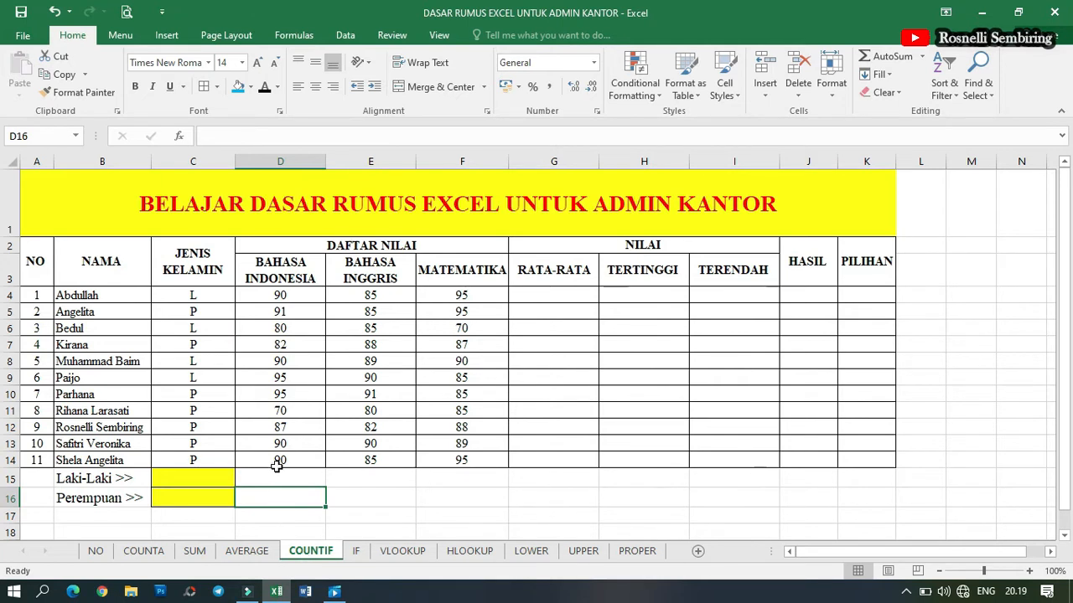
{"action": "left_click", "coordinate": [212, 292]}
{"action": "left_click", "coordinate": [214, 308]}
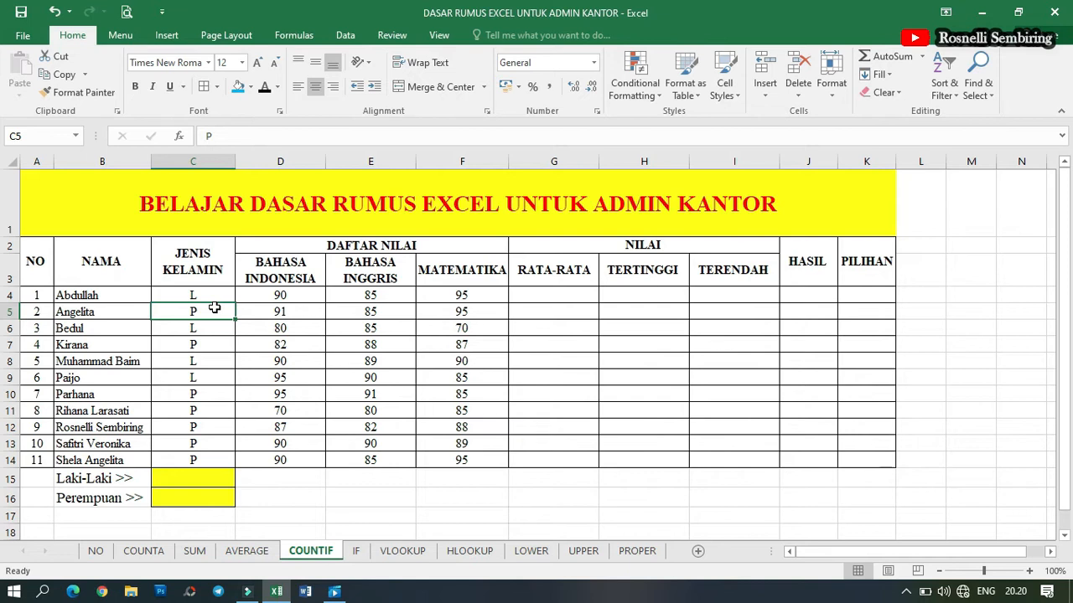
{"action": "left_click", "coordinate": [192, 479]}
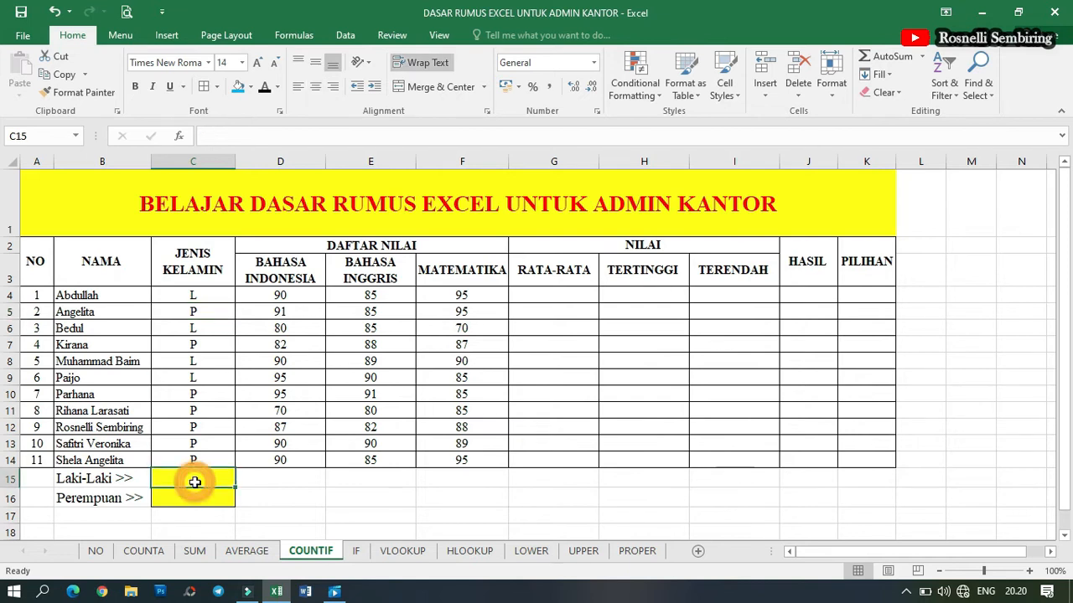
{"action": "type", "text": "="}
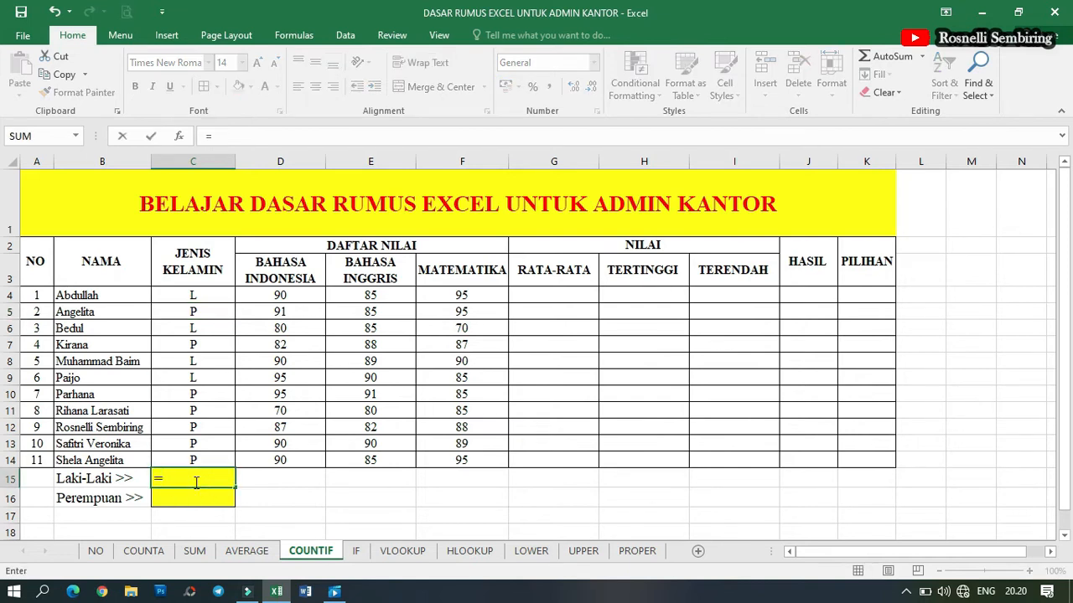
{"action": "type", "text": "c"}
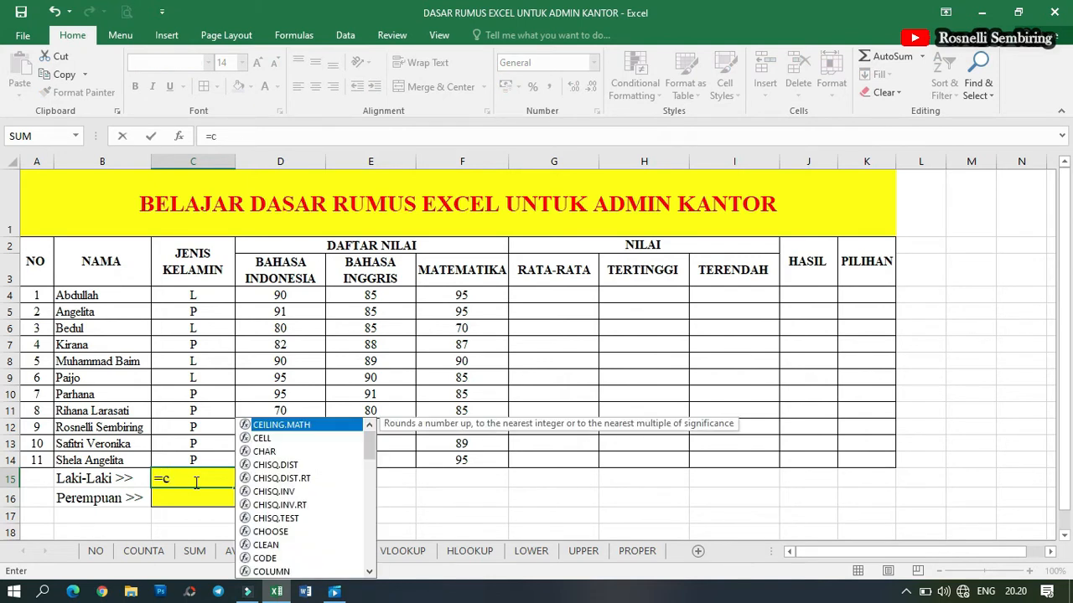
{"action": "type", "text": "oun"}
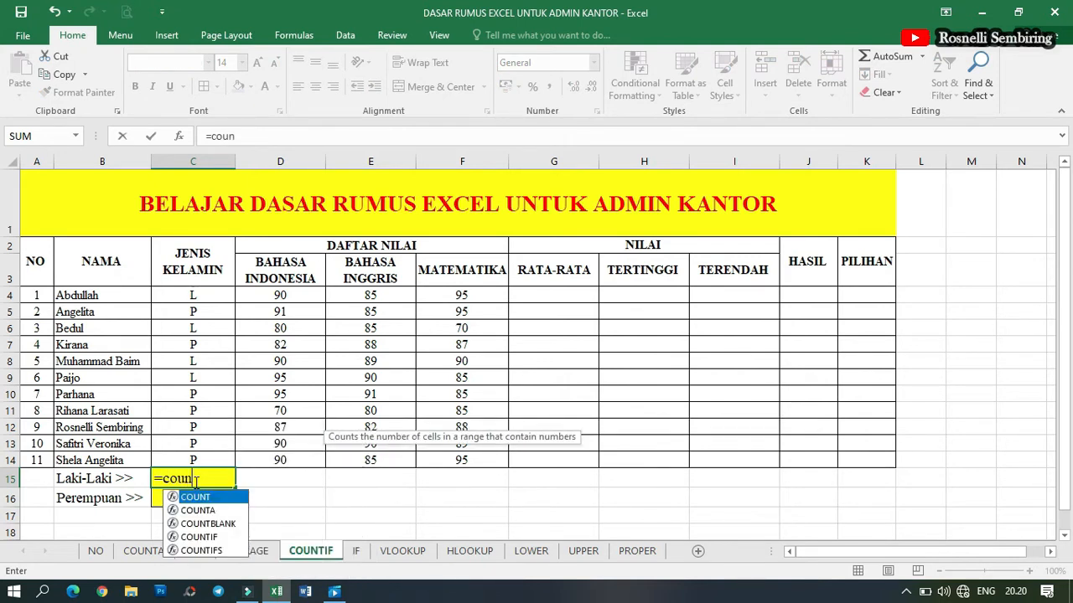
{"action": "double_click", "coordinate": [201, 537]}
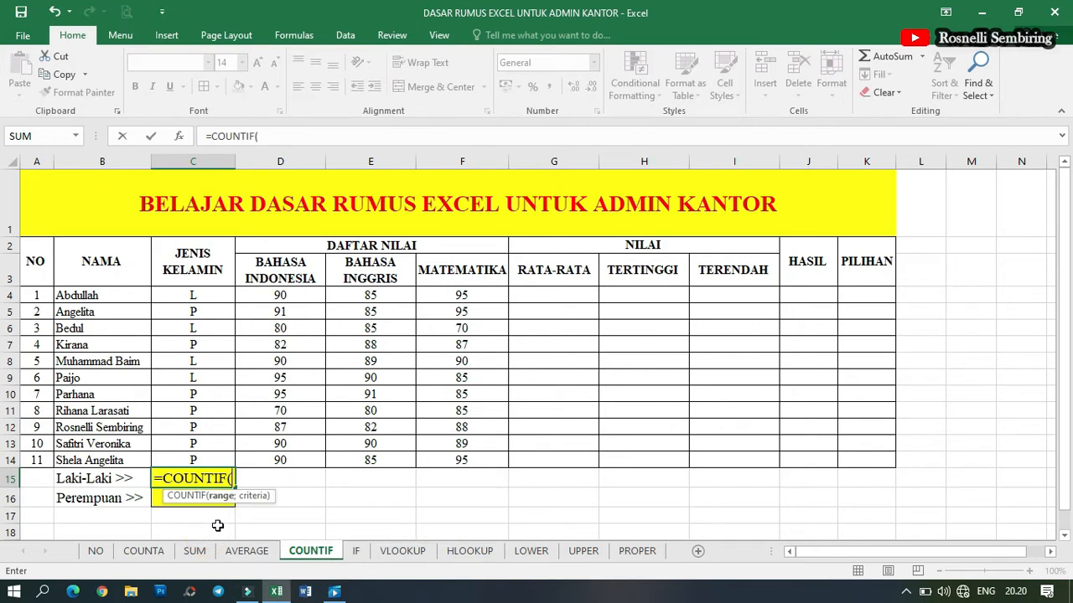
{"action": "left_click", "coordinate": [199, 293]}
{"action": "mouse_move", "coordinate": [198, 293]}
{"action": "left_mouse_down"}
{"action": "mouse_move", "coordinate": [223, 298]}
{"action": "mouse_move", "coordinate": [228, 470]}
{"action": "left_mouse_up"}
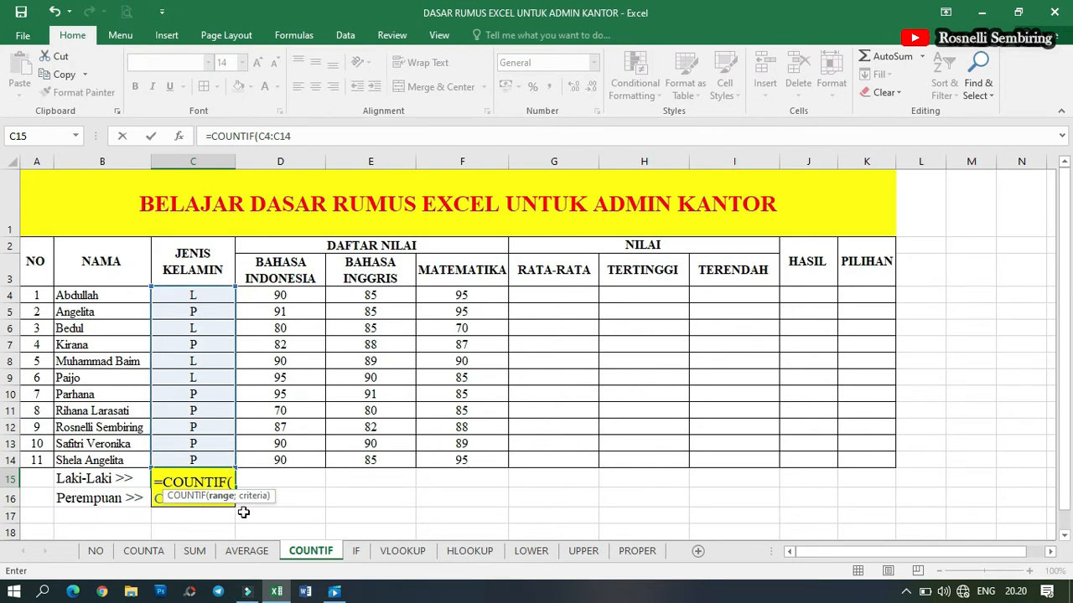
Complete the COUNTIF formula in C15 with the criterion "L" to count the male students.
{"action": "type", "text": ";"}
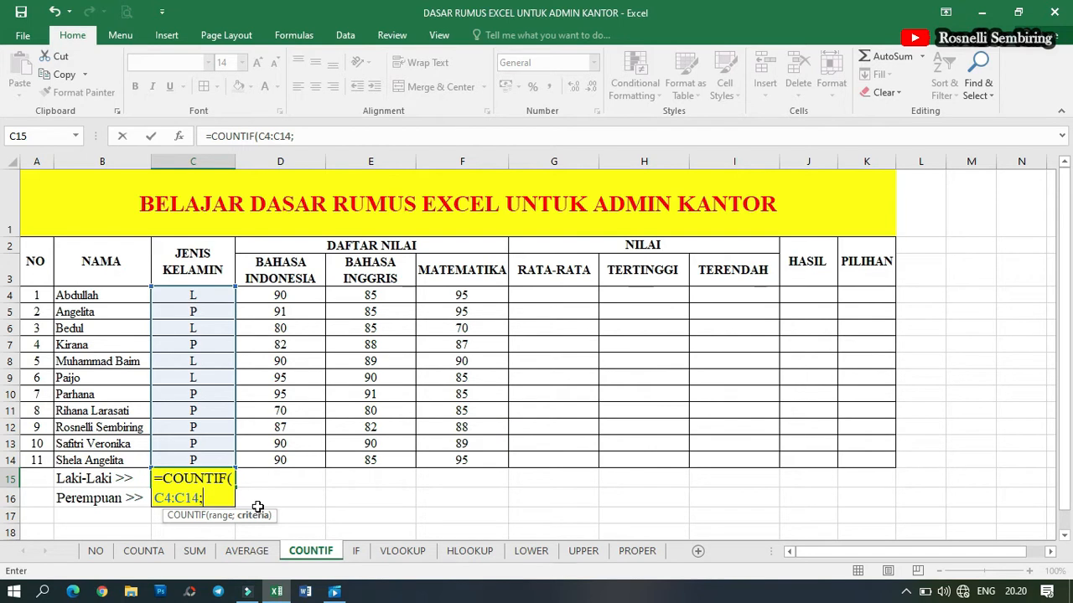
{"action": "type", "text": "l"}
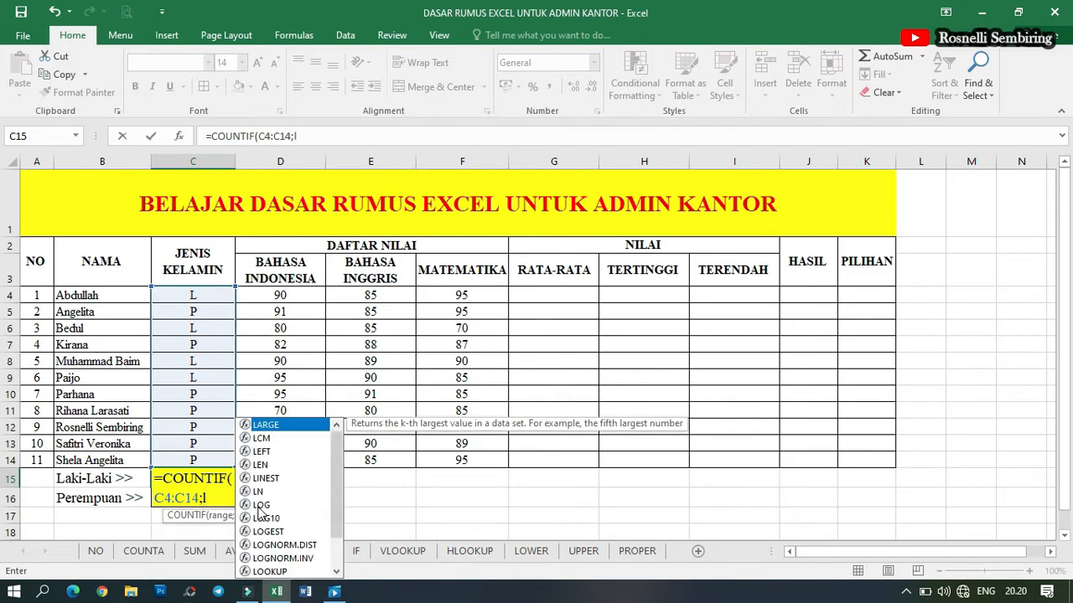
{"action": "key", "text": "BackSpace"}
{"action": "type", "text": "L"}
{"action": "key", "text": "BackSpace"}
{"action": "type", "text": "\"L"}
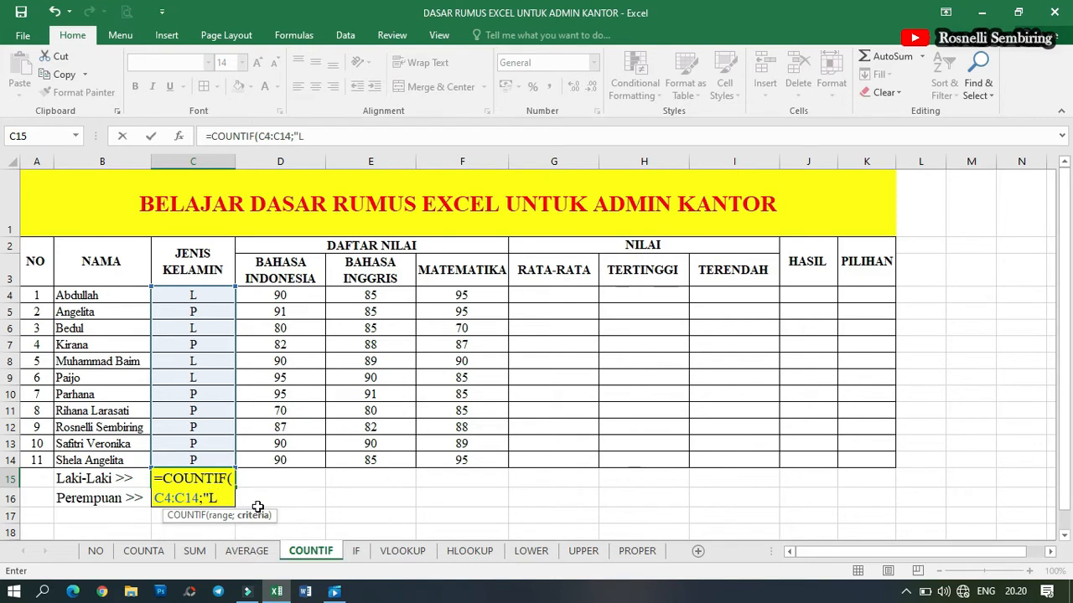
{"action": "type", "text": "\")"}
{"action": "key", "text": "Return"}
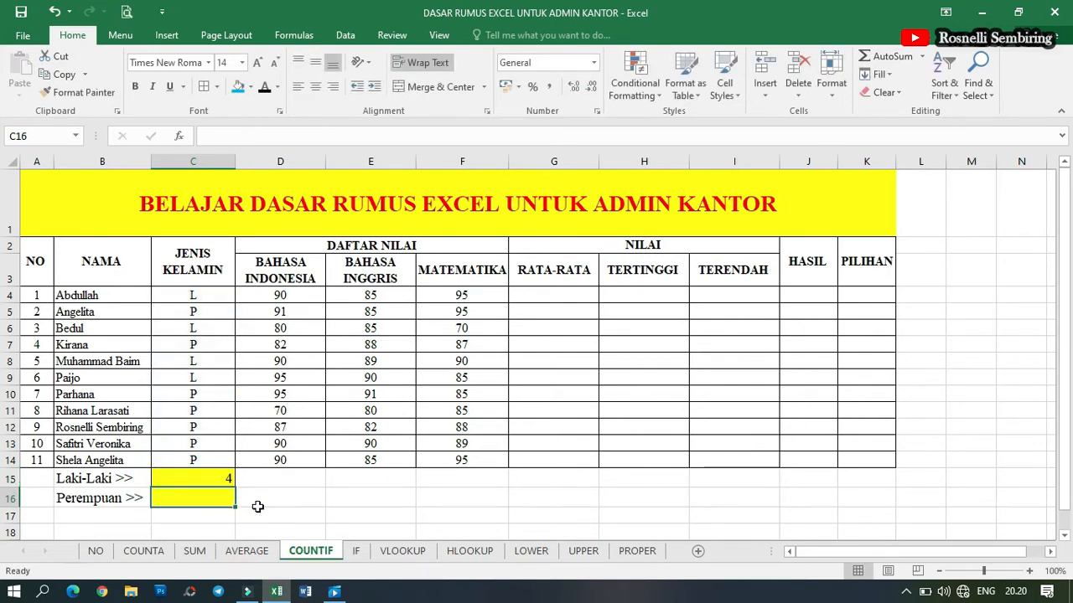
Center the contents of the Laki-Laki and Perempuan count cells C15:C16 horizontally.
{"action": "left_click_drag", "start_coordinate": [223, 477], "coordinate": [215, 501]}
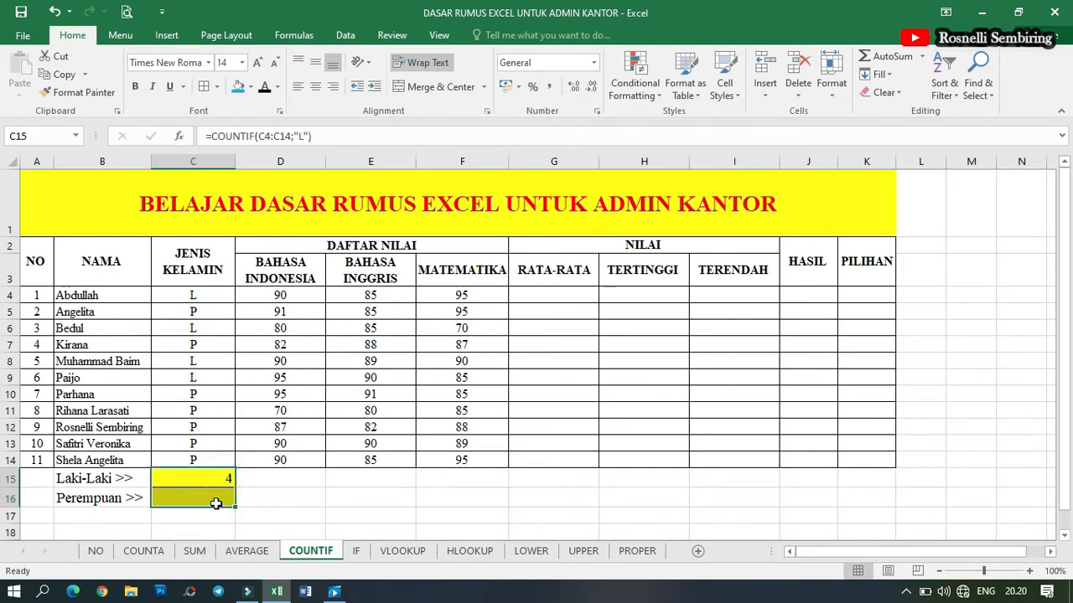
{"action": "left_click", "coordinate": [315, 86]}
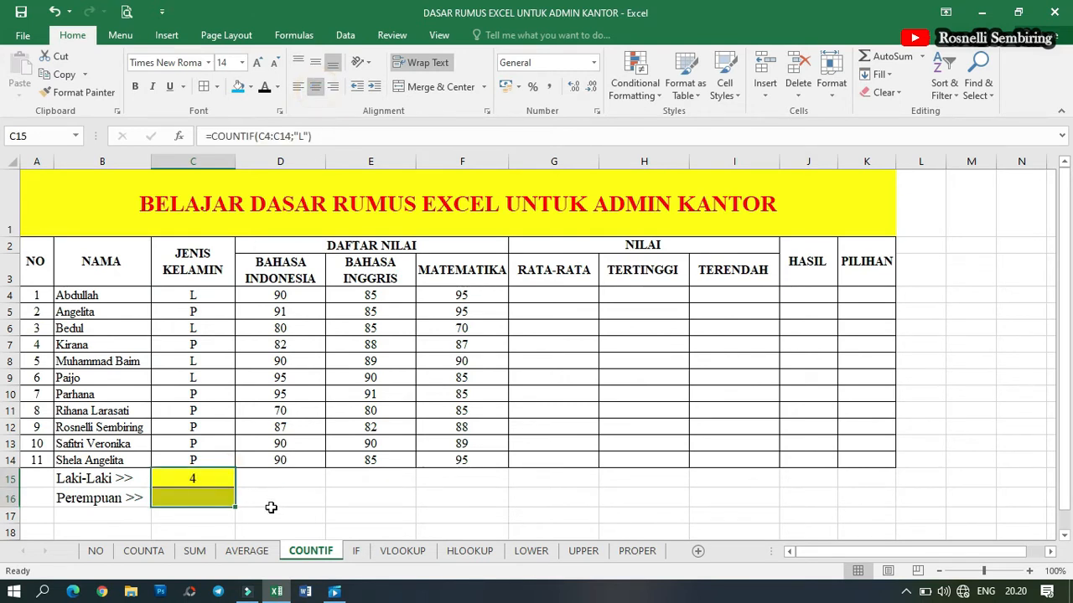
{"action": "left_click", "coordinate": [248, 486]}
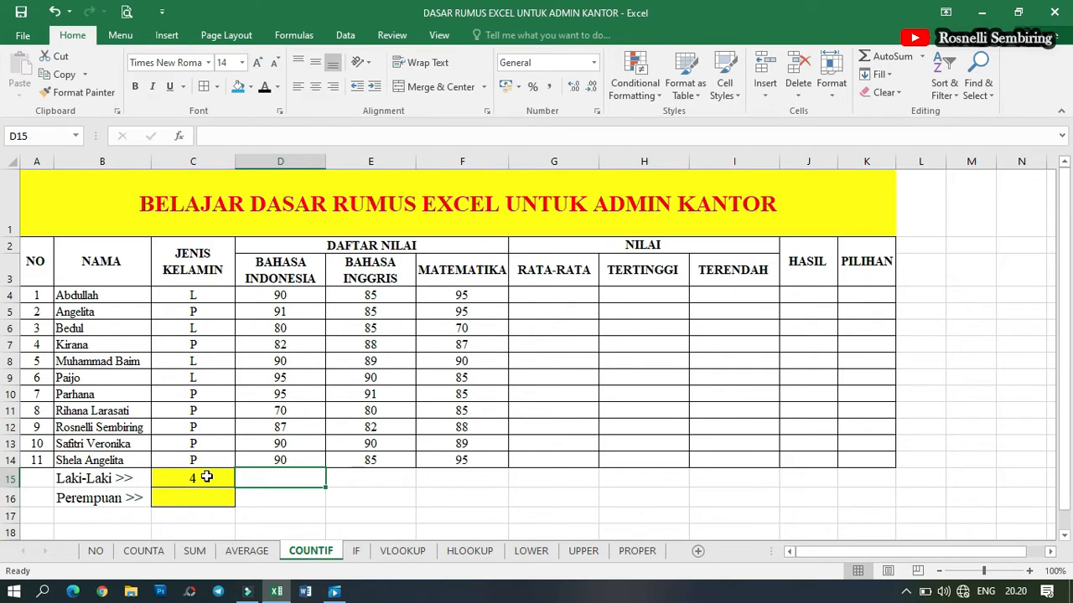
Check the Laki-Laki count in C15 against the L entries in the JENIS KELAMIN column.
{"action": "left_click", "coordinate": [206, 476]}
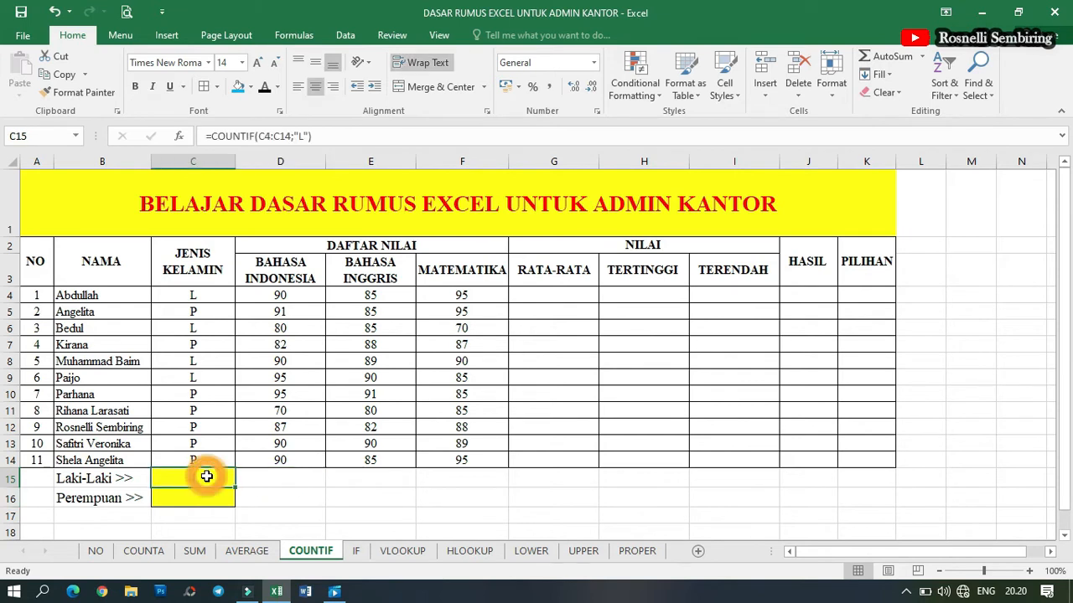
{"action": "left_click", "coordinate": [216, 292]}
{"action": "left_click", "coordinate": [210, 325]}
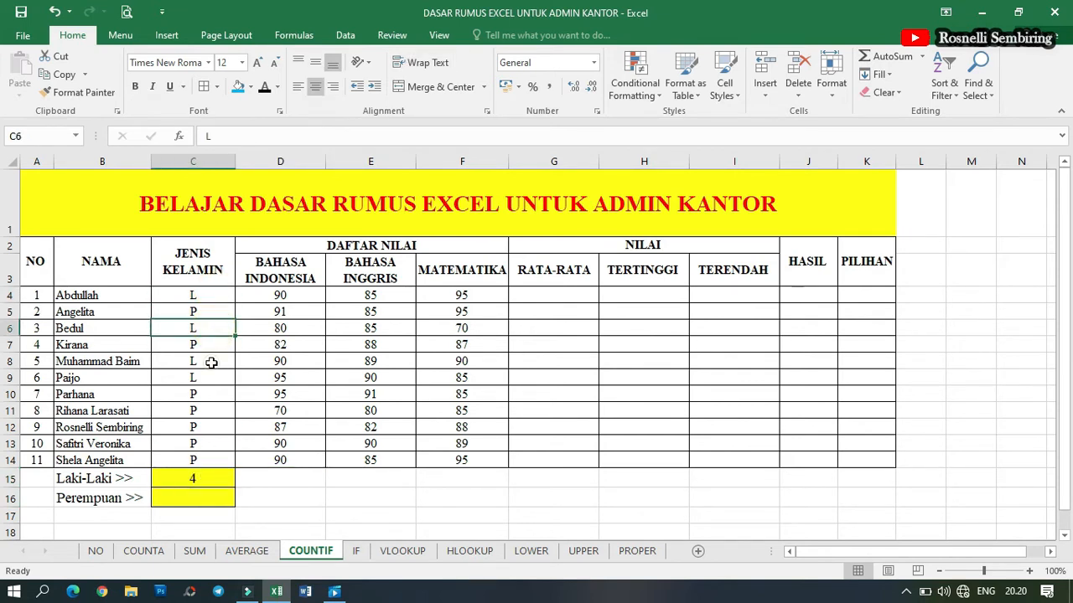
{"action": "left_click", "coordinate": [211, 365]}
{"action": "left_click", "coordinate": [211, 375]}
Fill the COUNTIF formula from C15 into the Perempuan cell C16 and change its criterion to "P".
{"action": "left_click", "coordinate": [202, 496]}
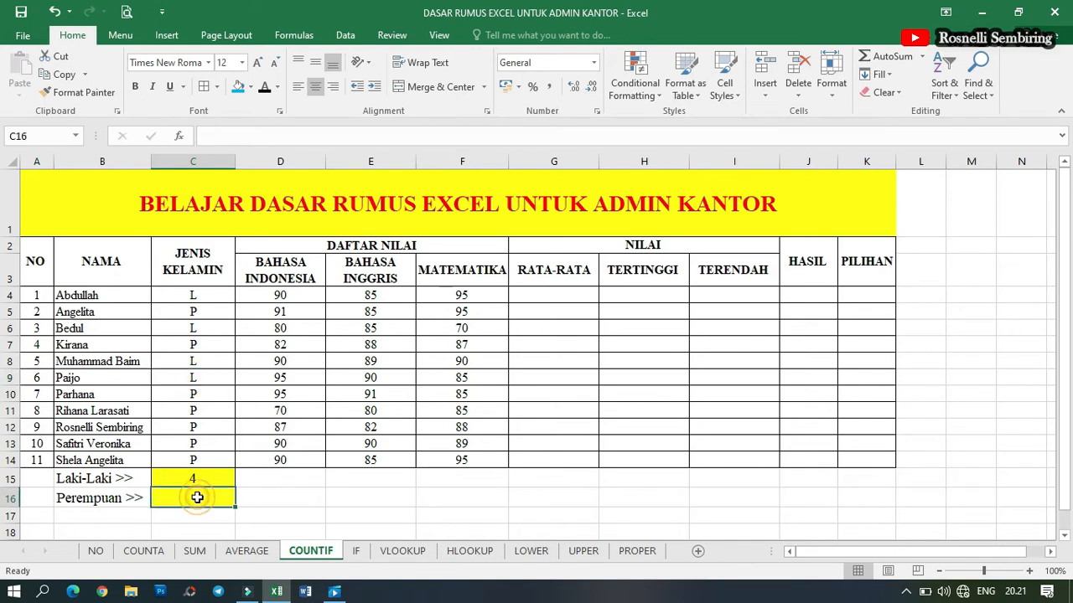
{"action": "left_click", "coordinate": [216, 478]}
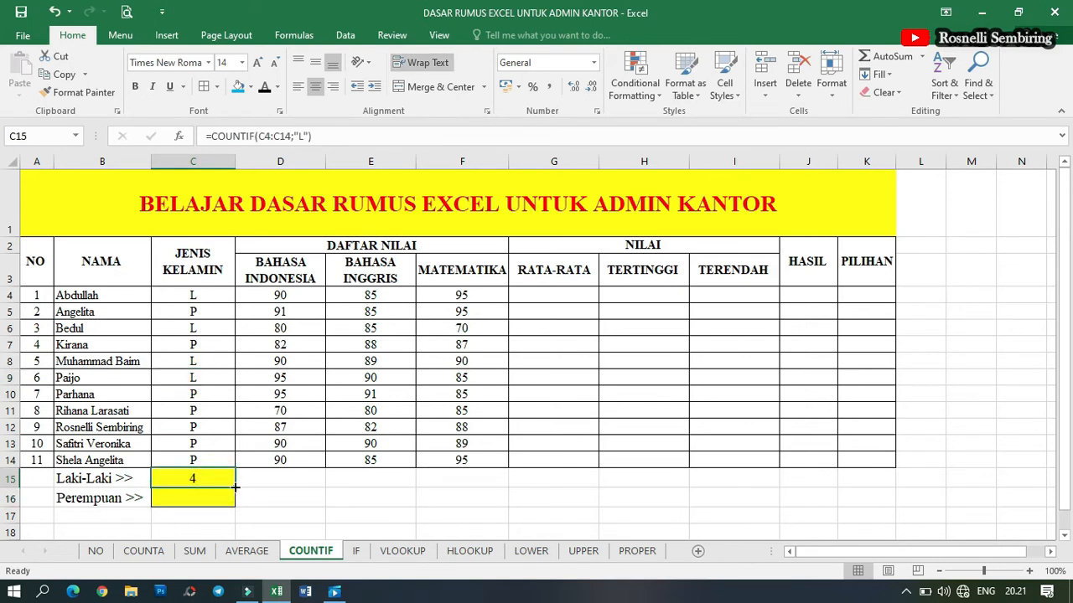
{"action": "left_click_drag", "start_coordinate": [236, 487], "coordinate": [235, 502]}
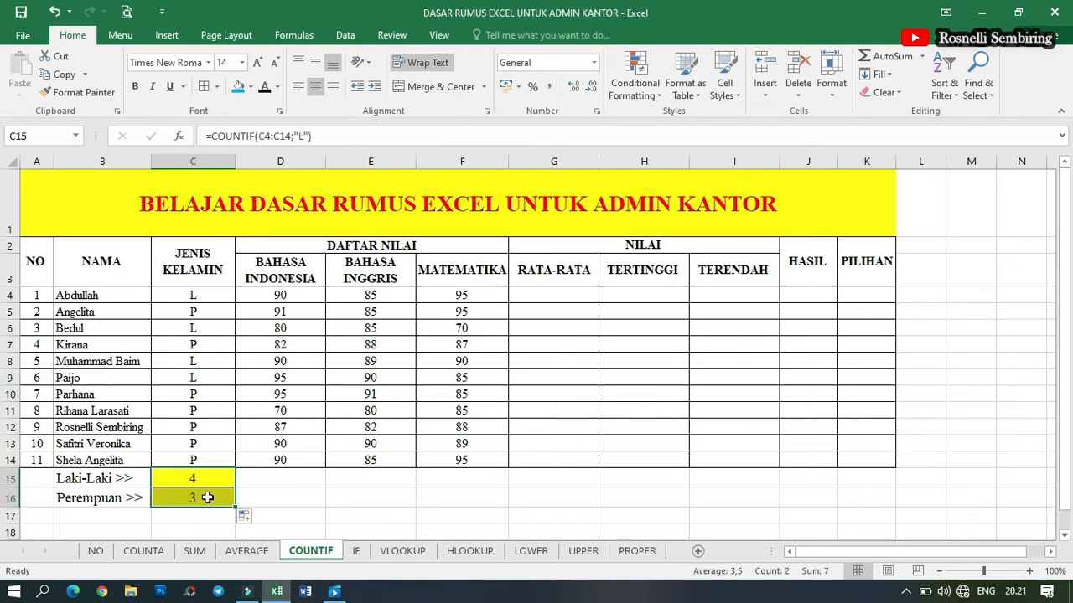
{"action": "double_click", "coordinate": [208, 498]}
{"action": "double_click", "coordinate": [216, 531]}
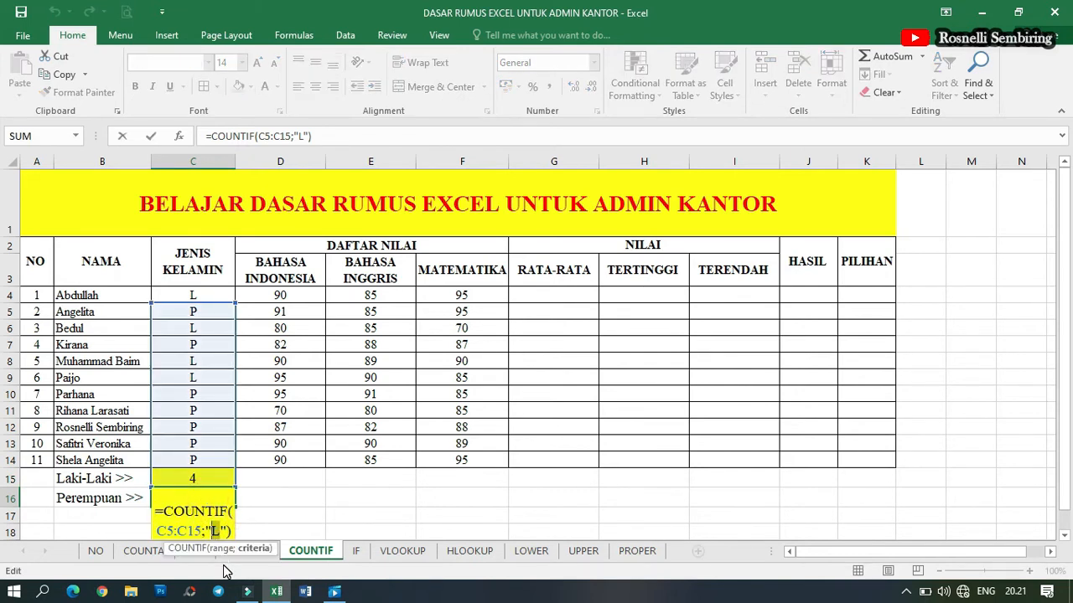
{"action": "type", "text": "P"}
{"action": "key", "text": "Return"}
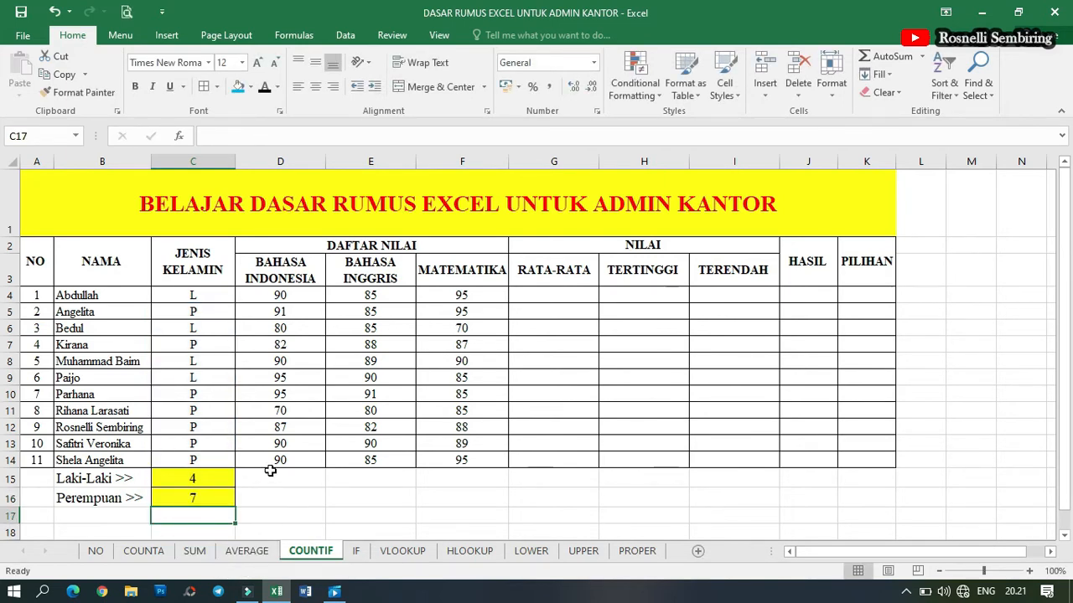
Review the Laki-Laki and Perempuan counts in C15:C16 against the gender codes in column C.
{"action": "scroll", "coordinate": [228, 495], "scroll_direction": "down", "scroll_amount": 1}
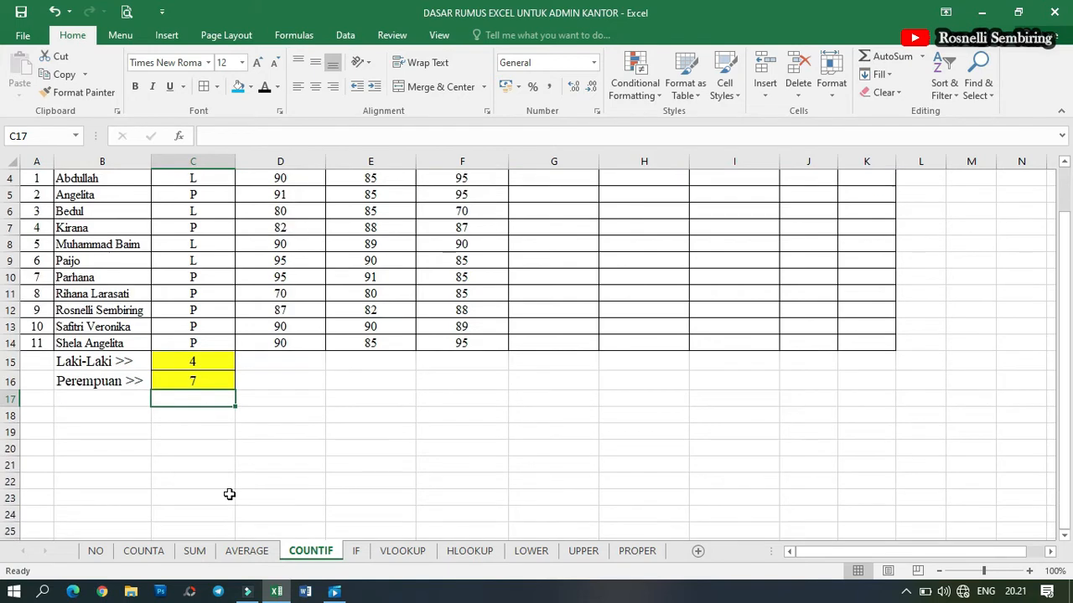
{"action": "left_click", "coordinate": [224, 365]}
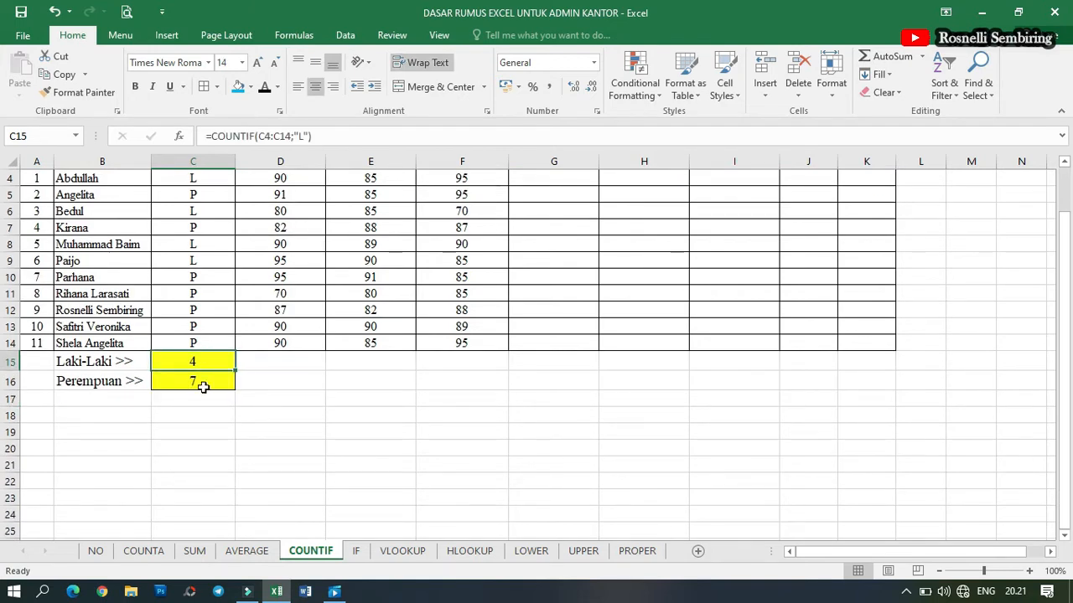
{"action": "left_click", "coordinate": [205, 387]}
{"action": "left_click", "coordinate": [210, 398]}
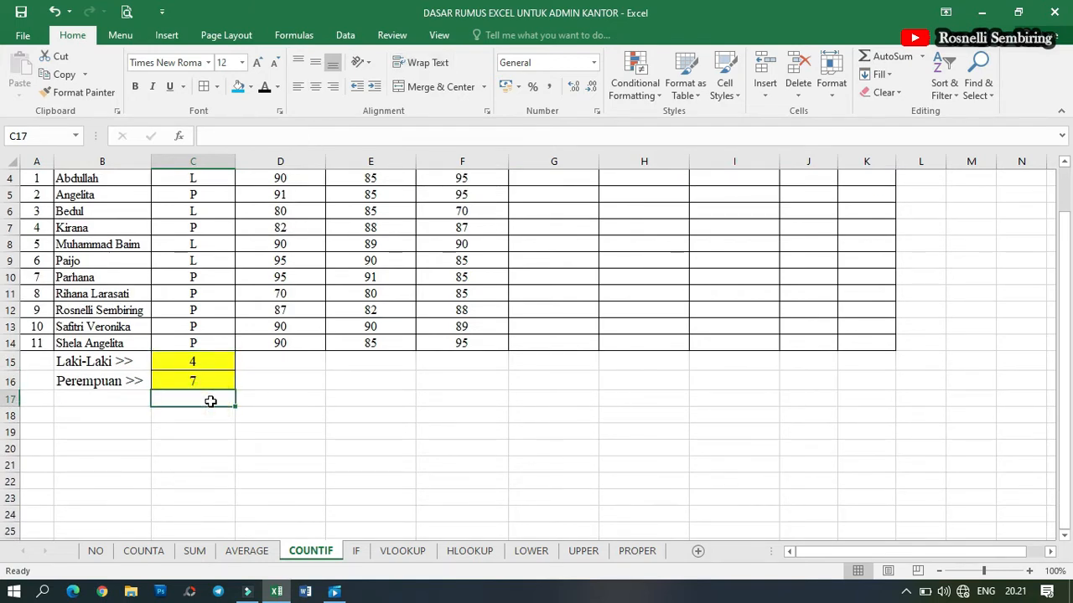
{"action": "scroll", "coordinate": [211, 399], "scroll_direction": "up", "scroll_amount": 1}
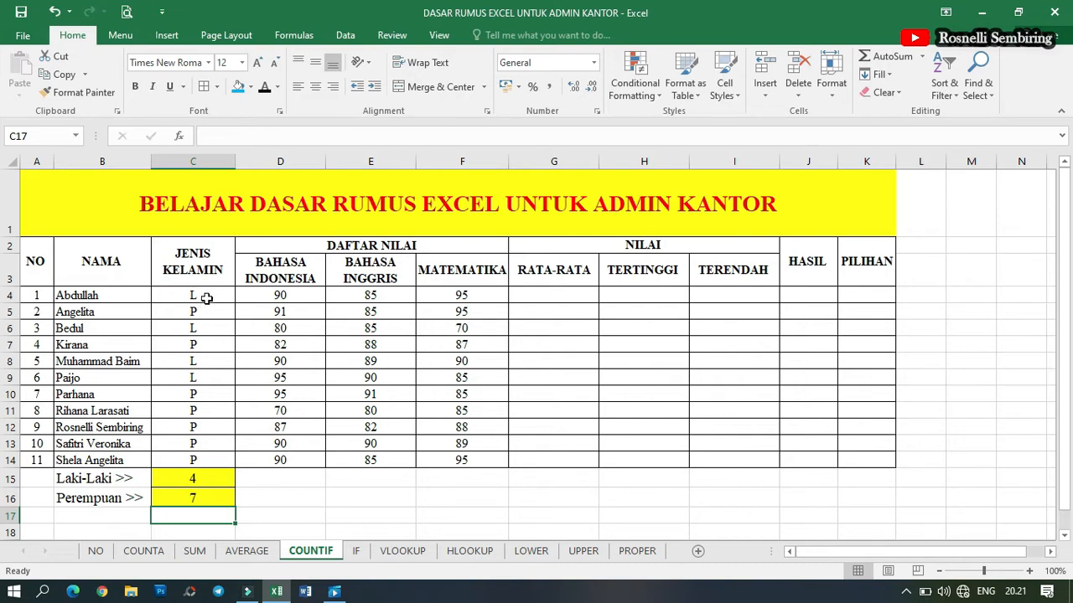
{"action": "left_click", "coordinate": [206, 297]}
{"action": "left_click", "coordinate": [214, 377]}
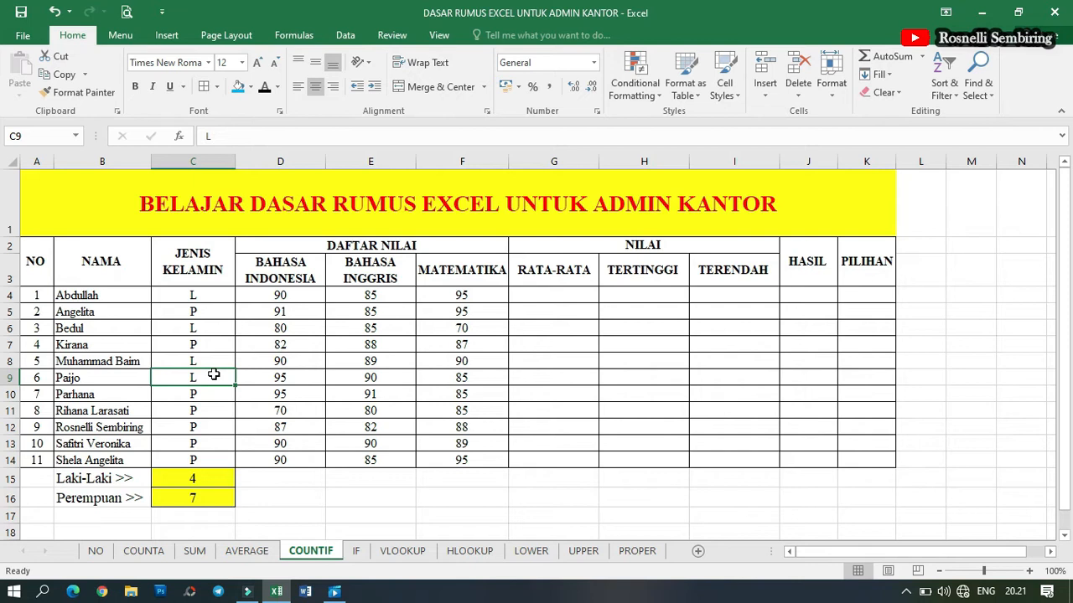
Open the IF sheet and select J4, the first result cell of the HASIL column.
{"action": "left_click", "coordinate": [355, 553]}
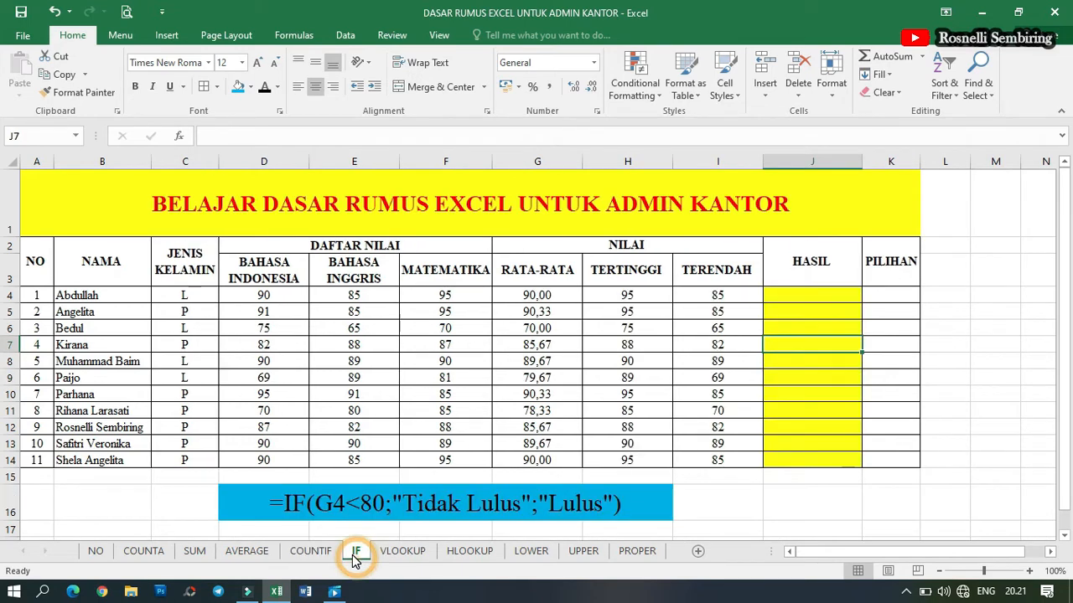
{"action": "left_click", "coordinate": [740, 500]}
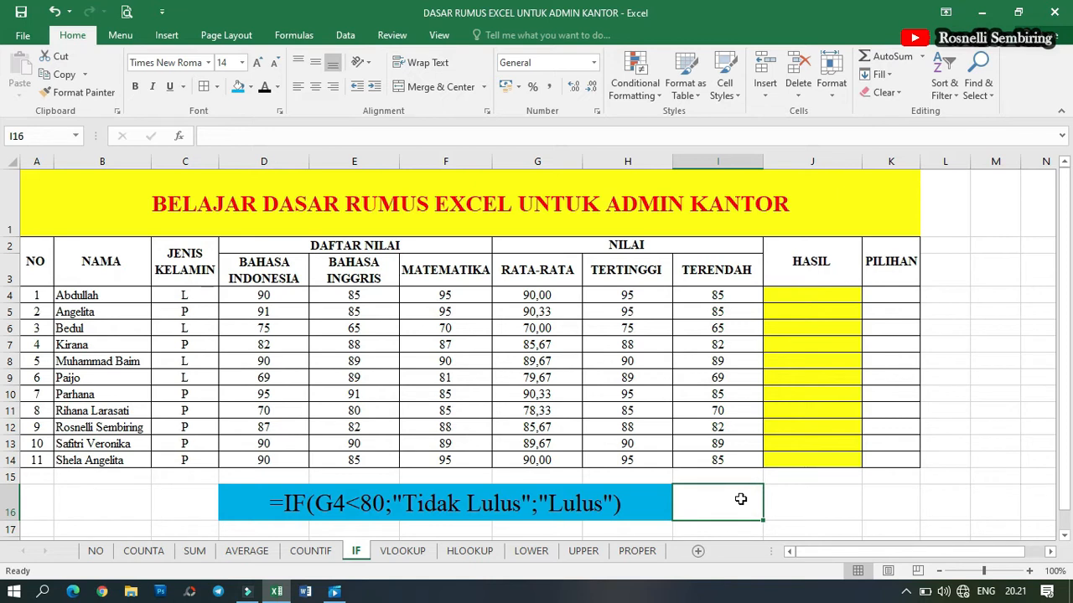
{"action": "left_click", "coordinate": [795, 297]}
{"action": "left_click_drag", "start_coordinate": [812, 262], "coordinate": [815, 298]}
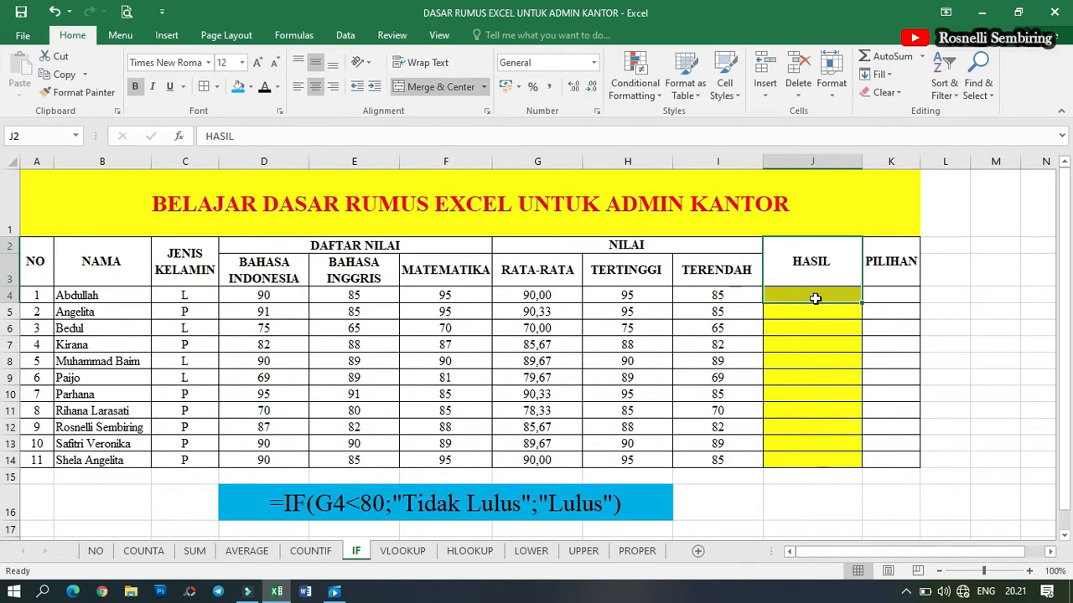
{"action": "left_click", "coordinate": [815, 299]}
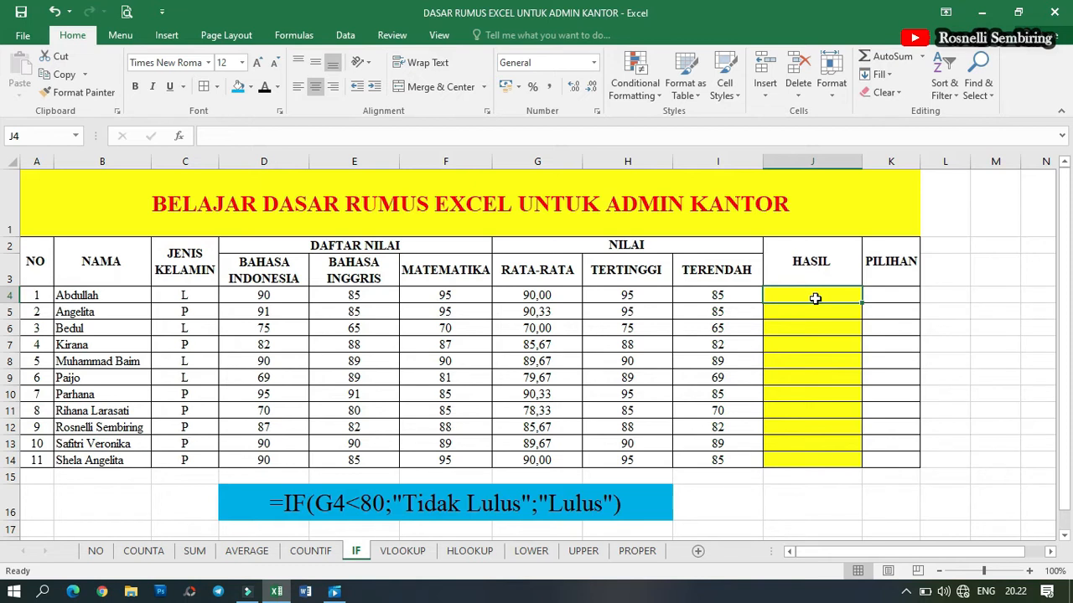
Begin an IF formula in J4 that tests whether the RATA-RATA value in G4 is less than 80.
{"action": "type", "text": "="}
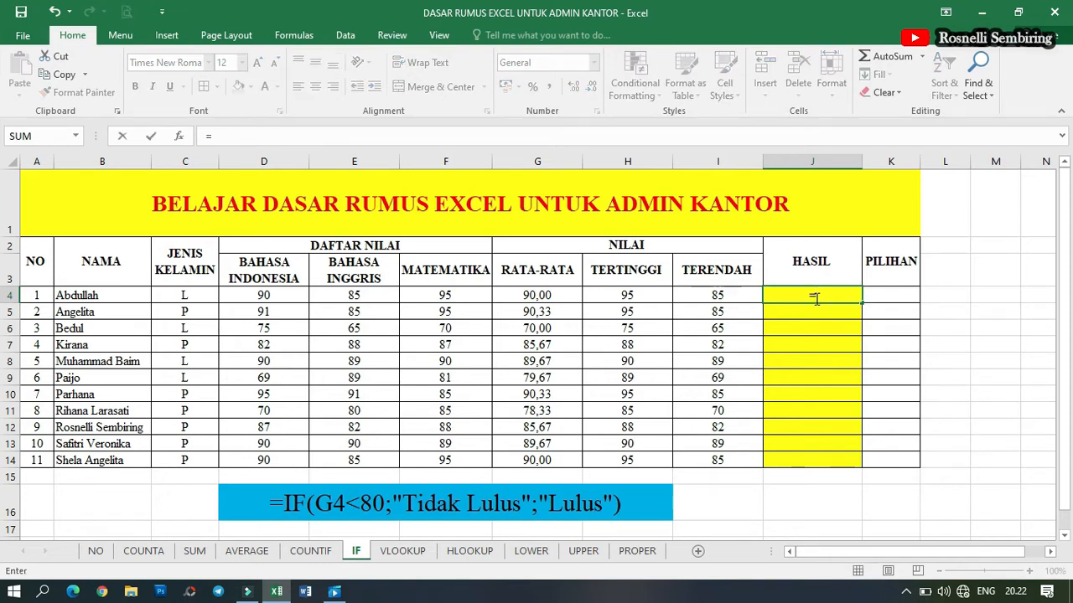
{"action": "type", "text": "I"}
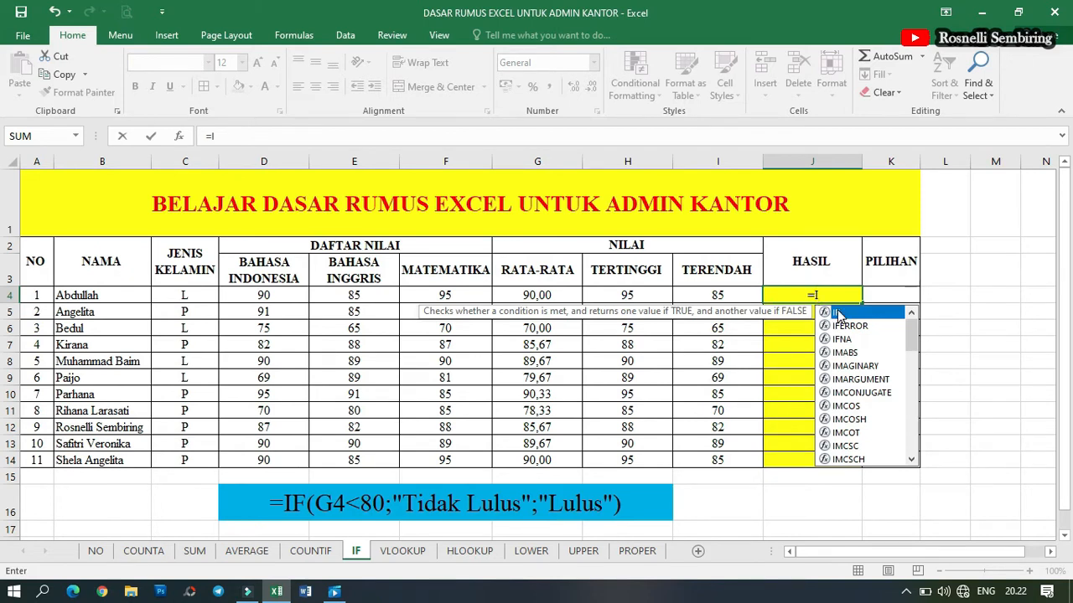
{"action": "double_click", "coordinate": [838, 315]}
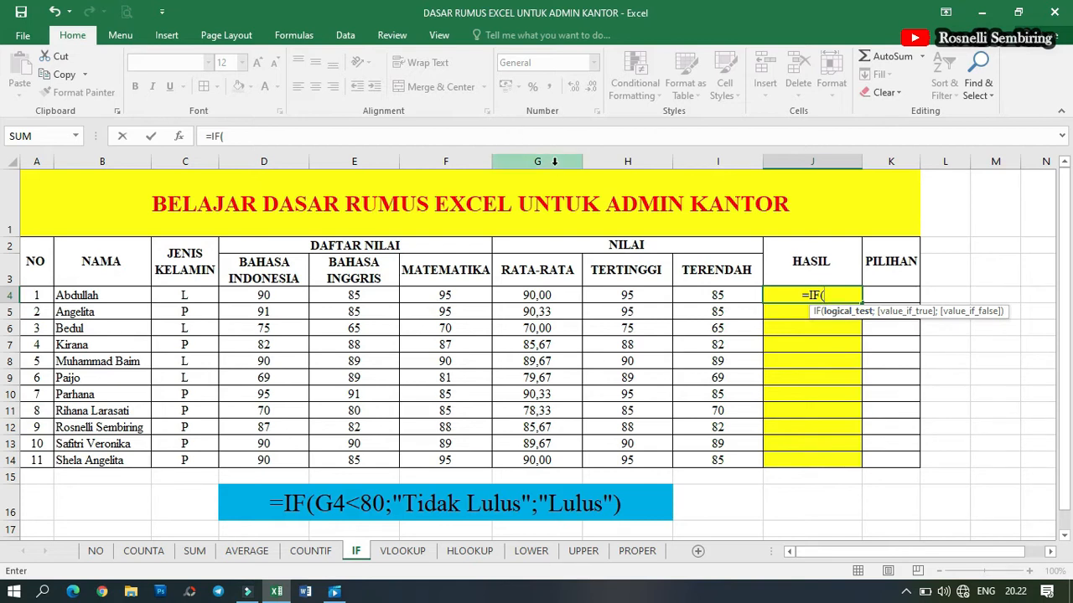
{"action": "left_click", "coordinate": [537, 299]}
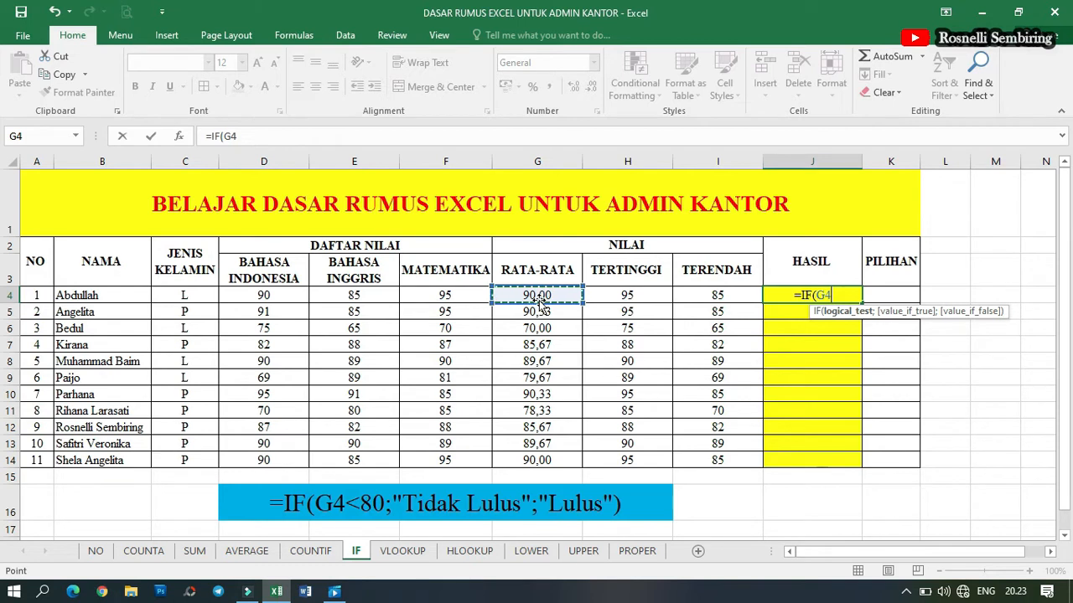
{"action": "type", "text": "<"}
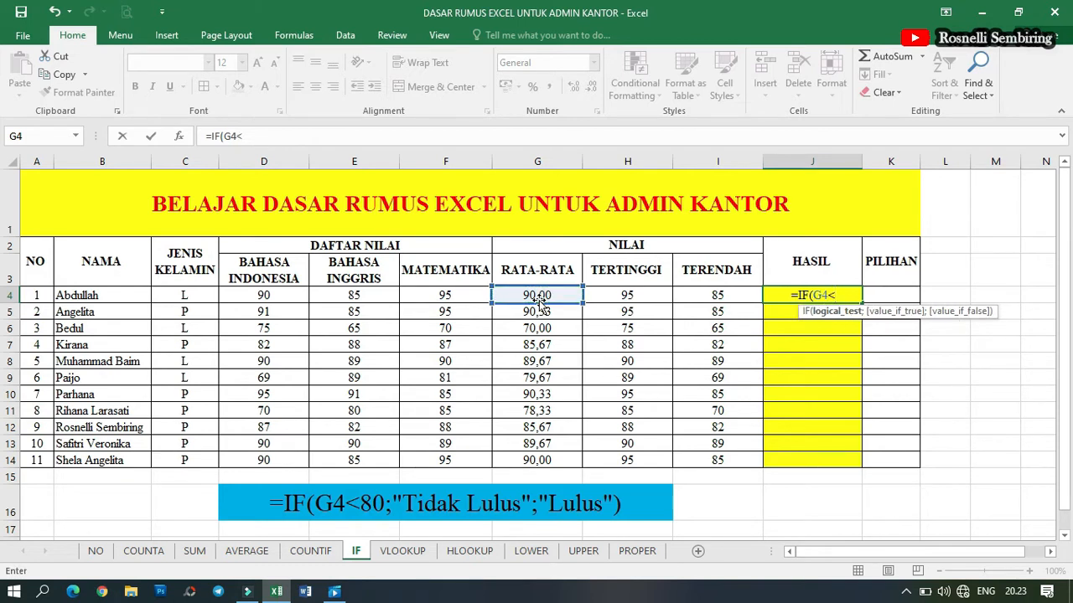
{"action": "type", "text": "80"}
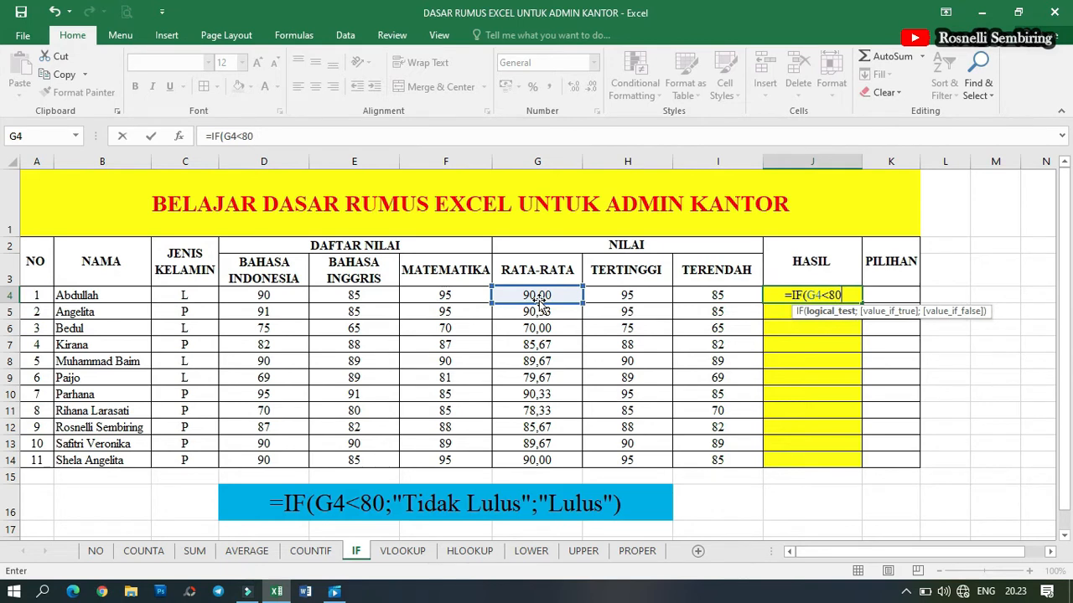
{"action": "type", "text": ";"}
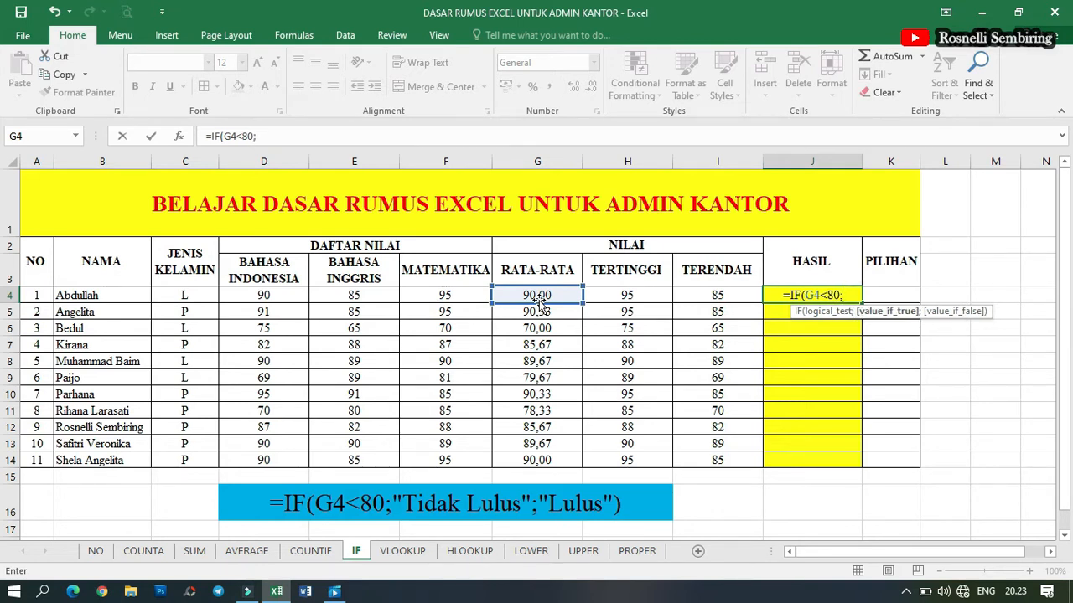
Complete the J4 formula with "Tidak Lulus" as the true value and "Lulus" as the false value.
{"action": "type", "text": "\"Ti"}
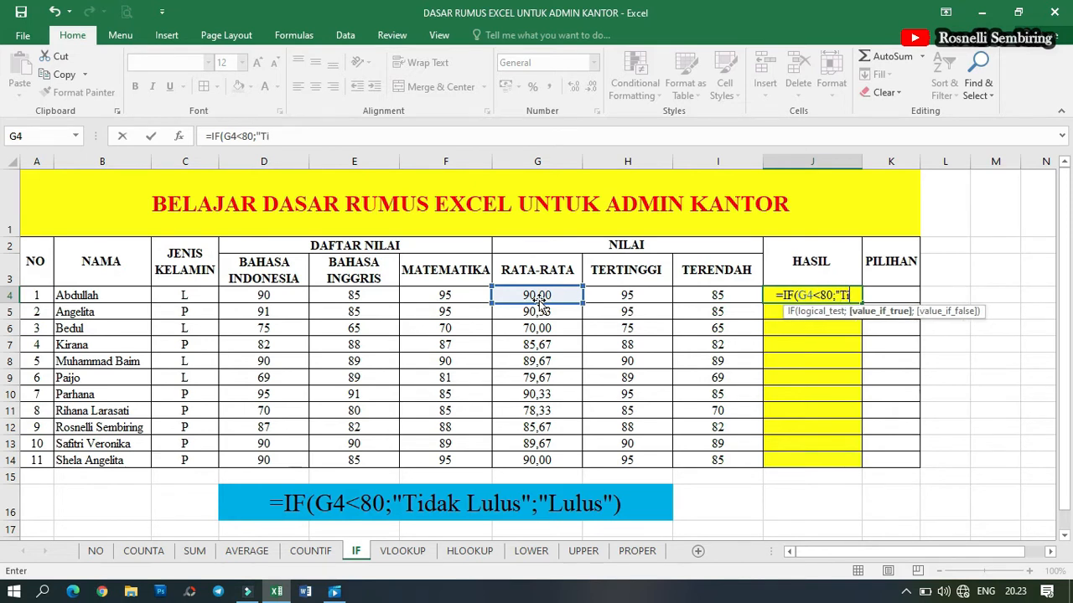
{"action": "type", "text": "dak LULUS"}
{"action": "key", "text": "BackSpace"}
{"action": "key", "text": "BackSpace"}
{"action": "key", "text": "BackSpace"}
{"action": "key", "text": "BackSpace"}
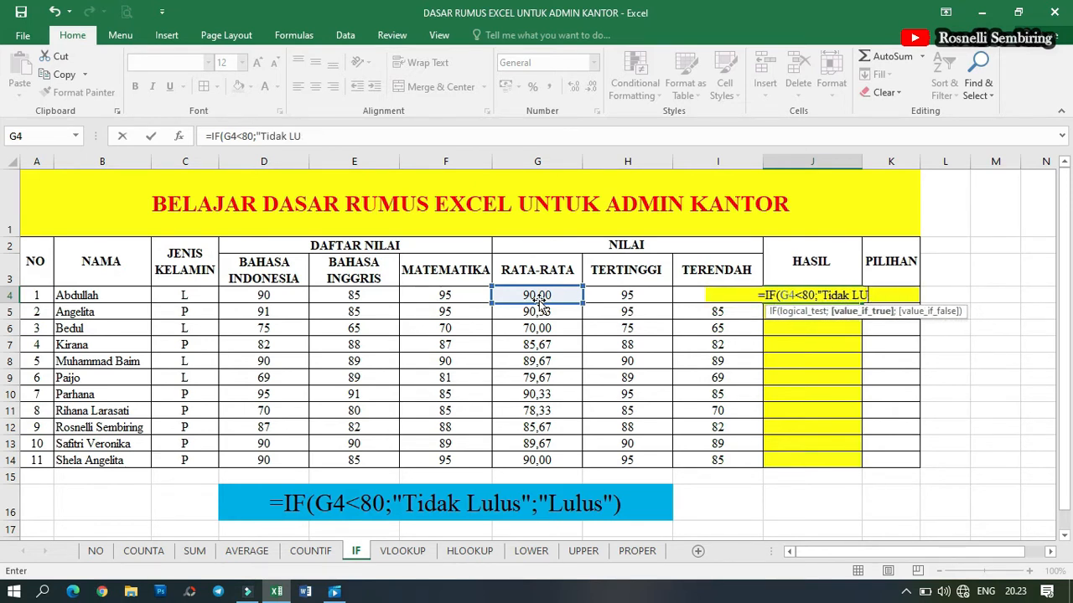
{"action": "type", "text": "ulus\";"}
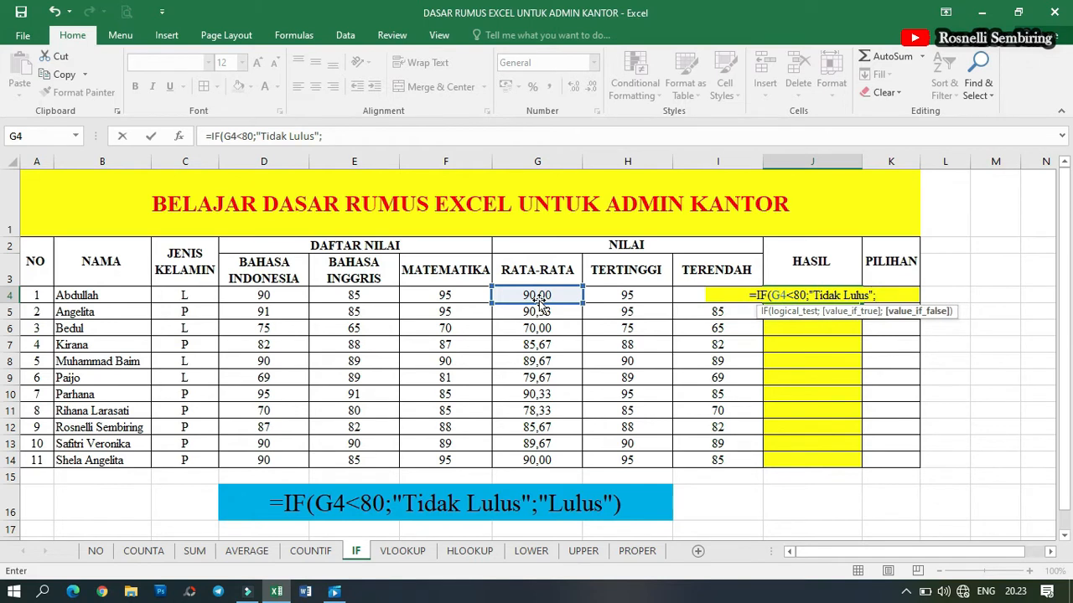
{"action": "type", "text": "\"Lulus\")"}
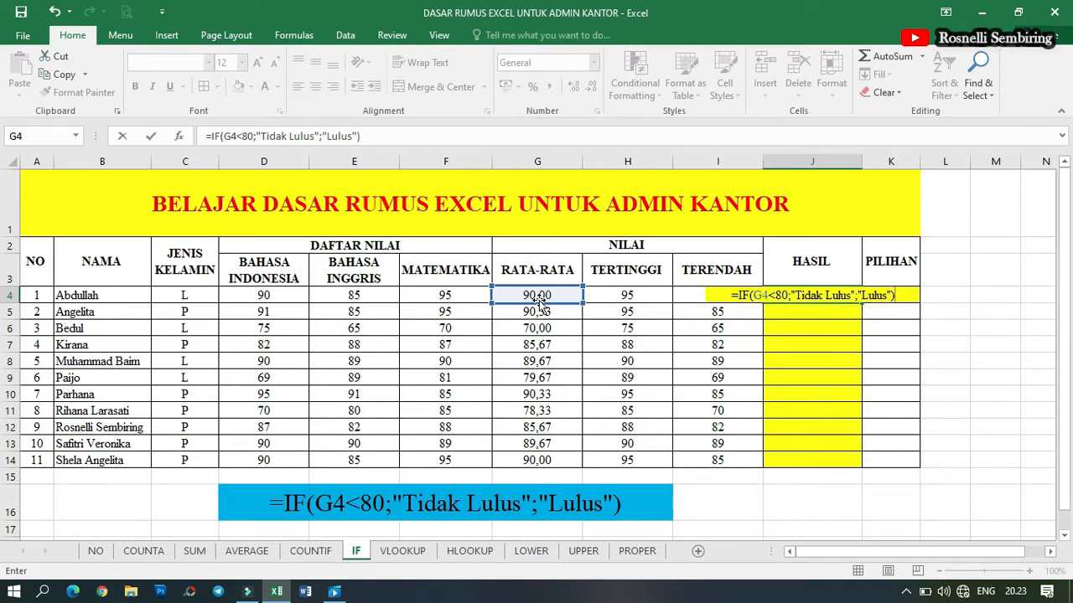
{"action": "key", "text": "Return"}
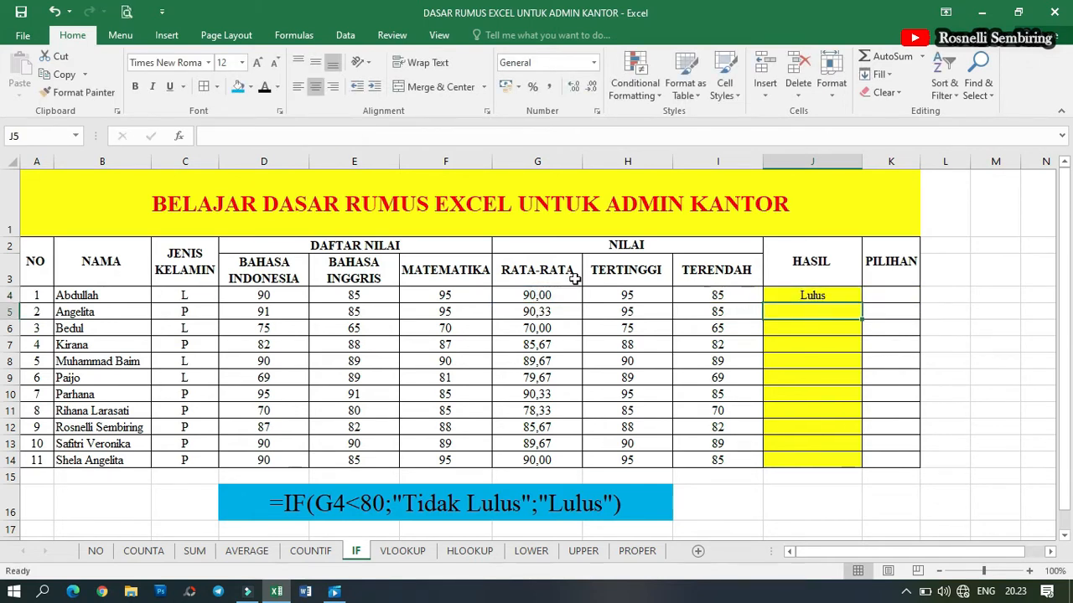
Fill the IF formula from J4 down the HASIL column through J14.
{"action": "left_click", "coordinate": [815, 295]}
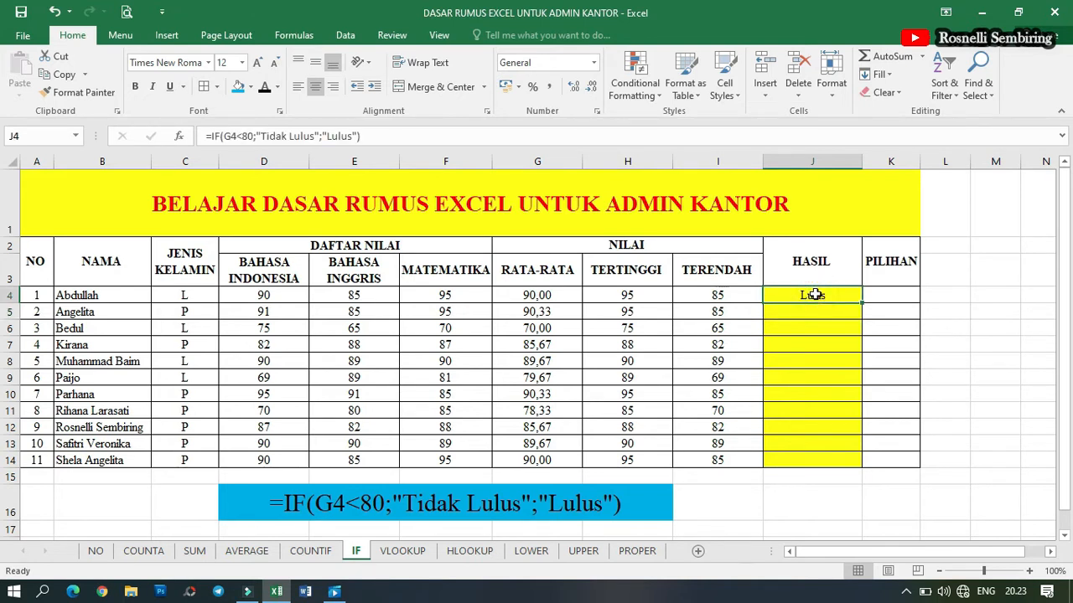
{"action": "left_click", "coordinate": [12, 295]}
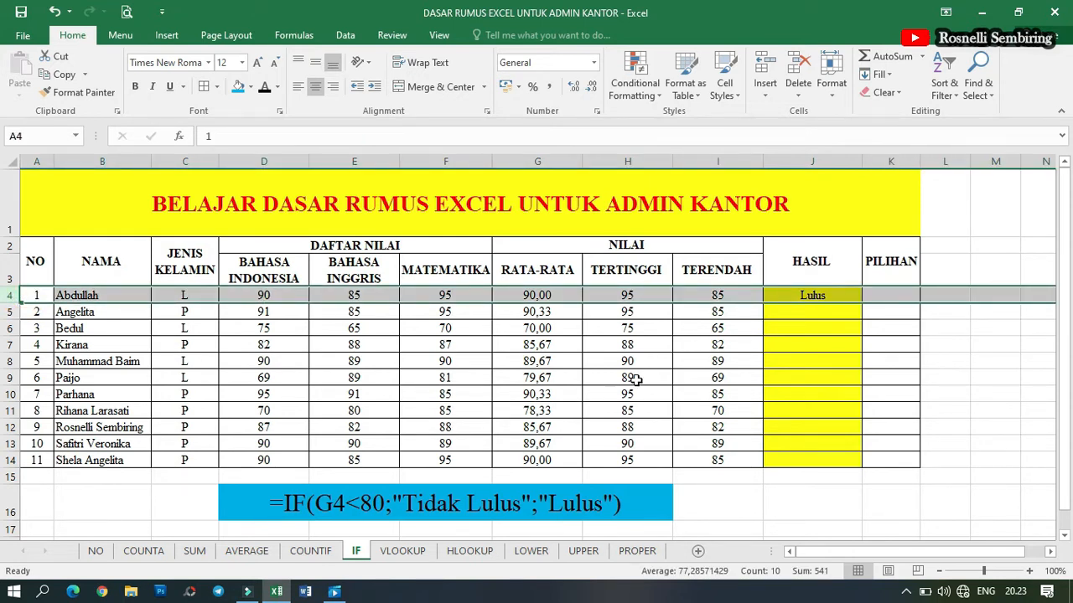
{"action": "left_click", "coordinate": [824, 297]}
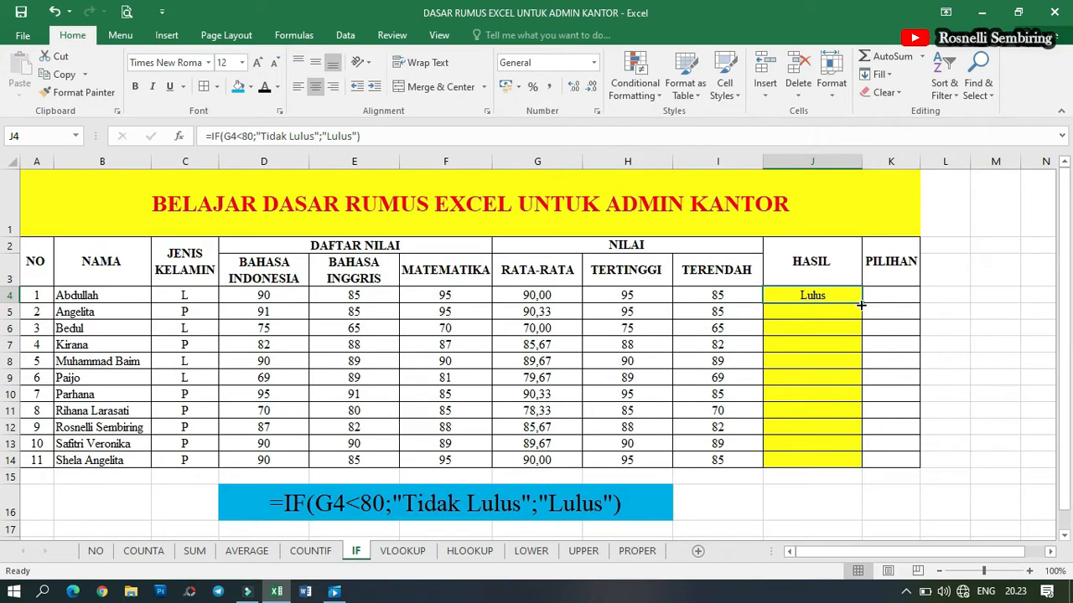
{"action": "double_click", "coordinate": [861, 304]}
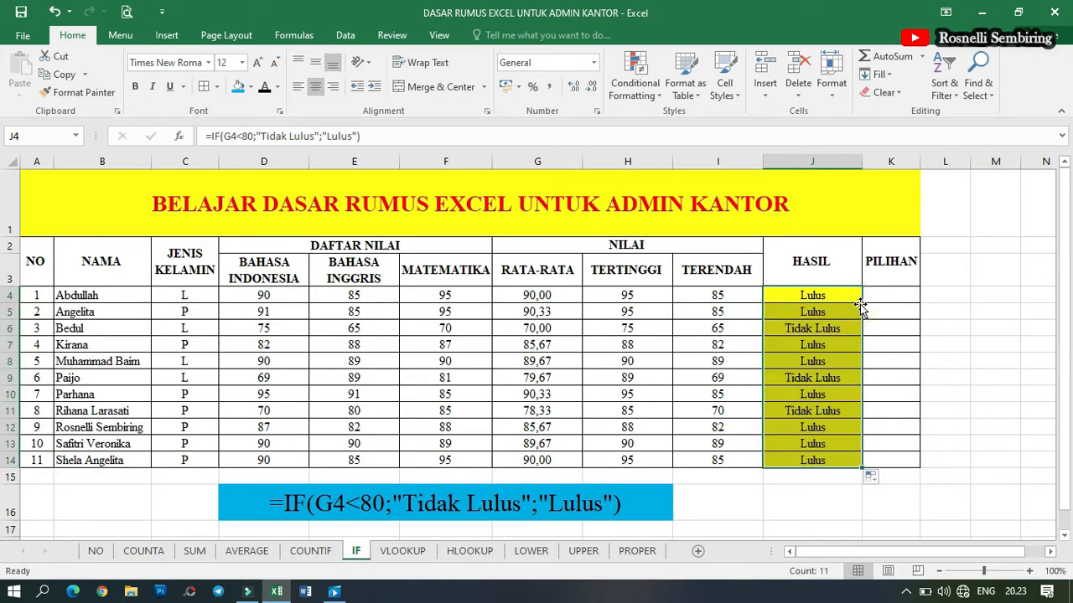
Check the HASIL results in J6, J11 and J8 against their RATA-RATA values.
{"action": "left_click", "coordinate": [823, 328]}
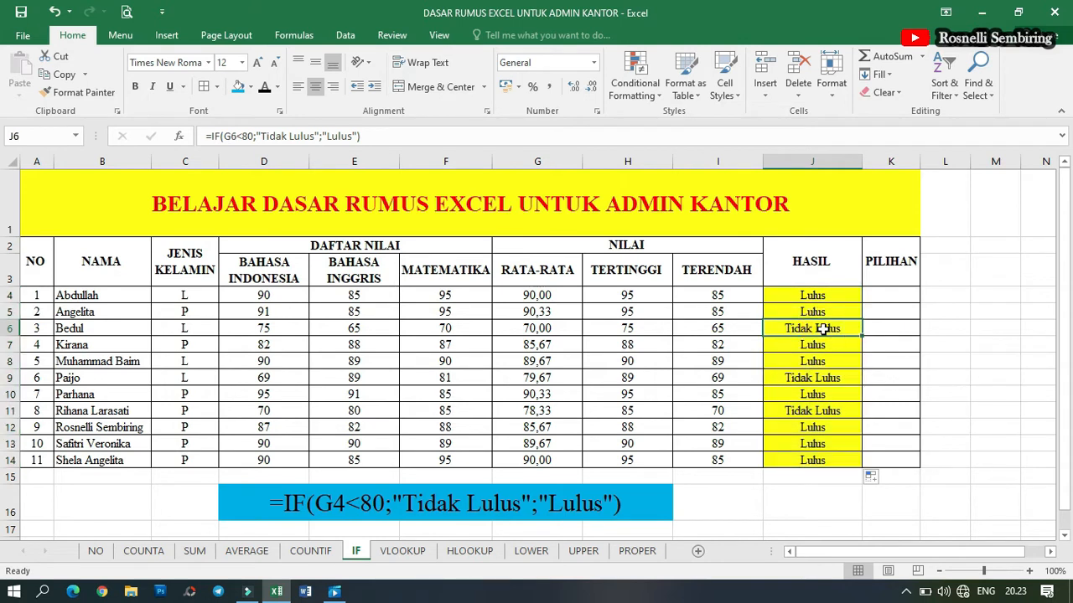
{"action": "left_click", "coordinate": [829, 411]}
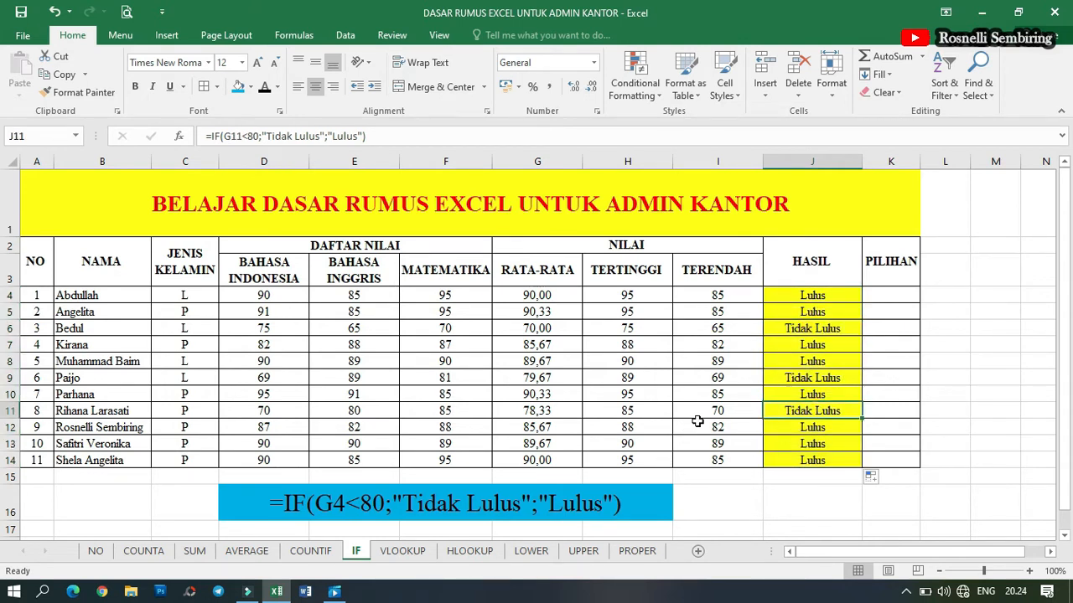
{"action": "left_click", "coordinate": [806, 356]}
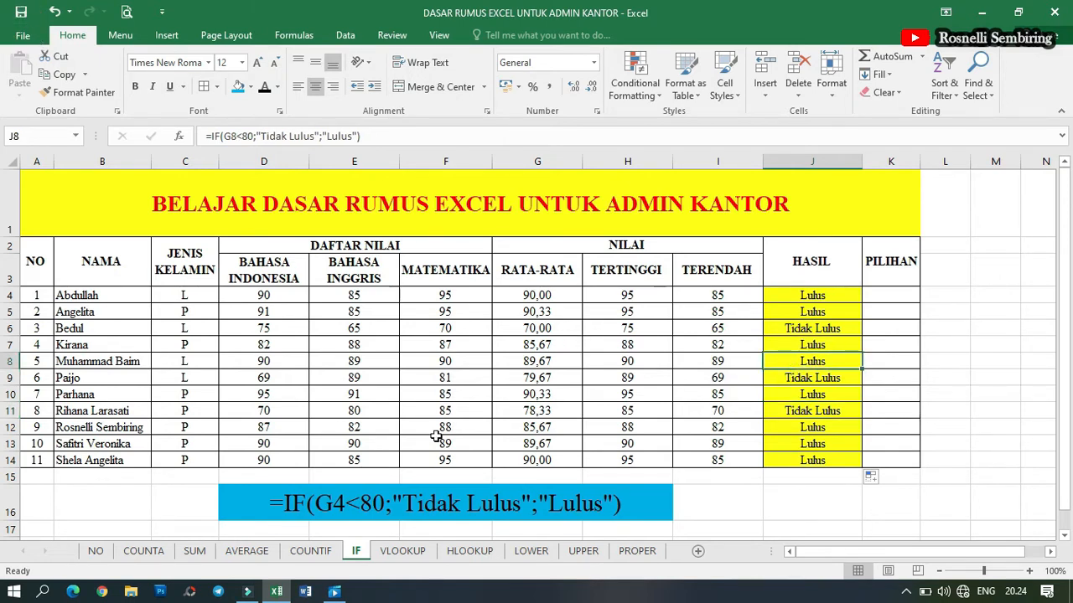
Open the VLOOKUP sheet and examine the number cell H3, the score table and the empty DATA DIRI fields.
{"action": "left_click", "coordinate": [401, 553]}
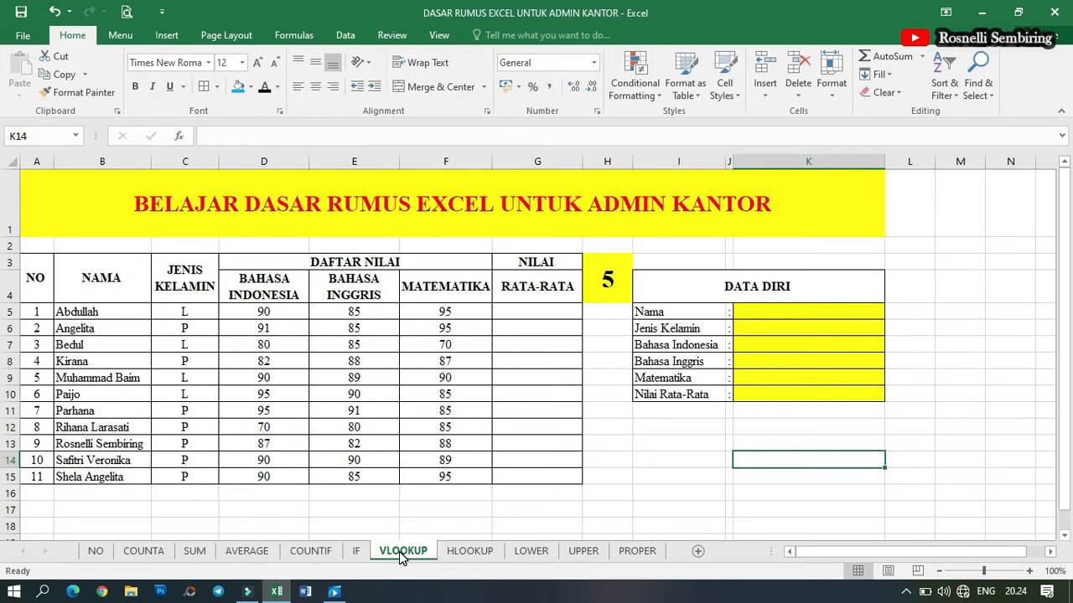
{"action": "left_click", "coordinate": [782, 393]}
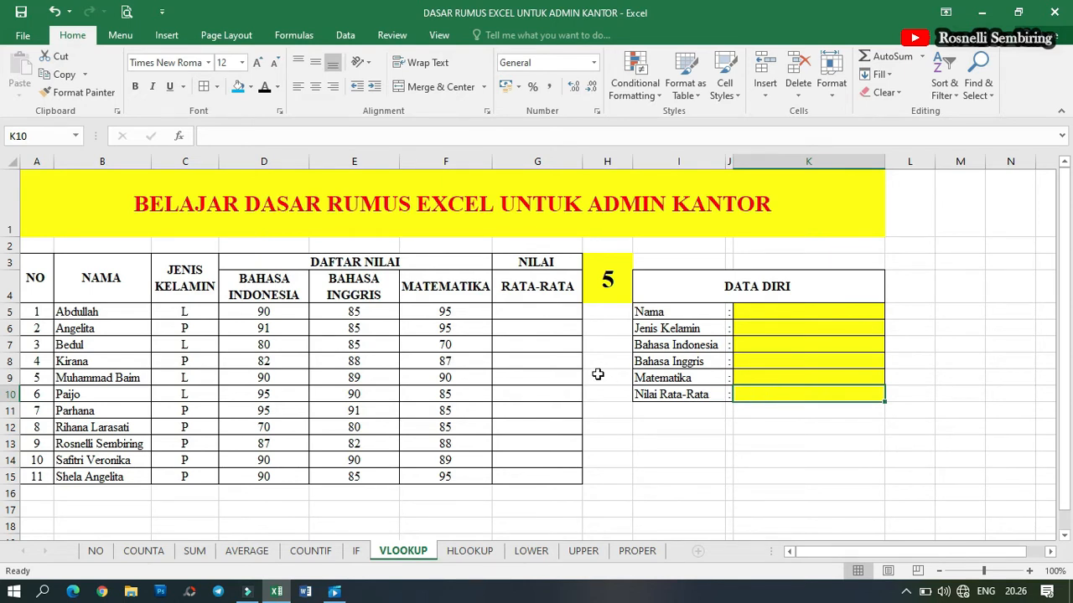
{"action": "left_click", "coordinate": [609, 276]}
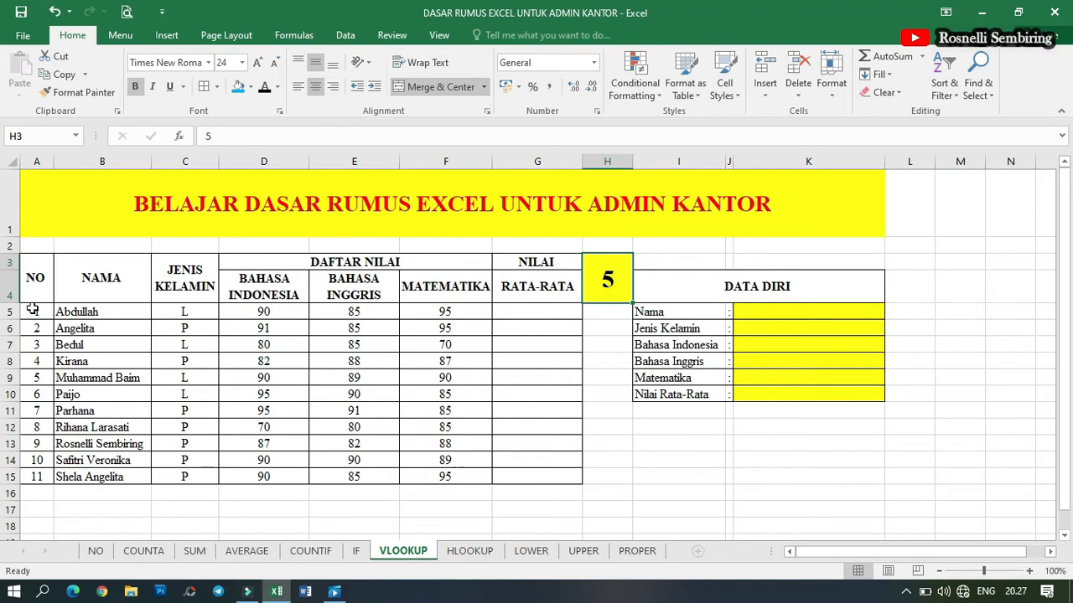
{"action": "left_click", "coordinate": [445, 312]}
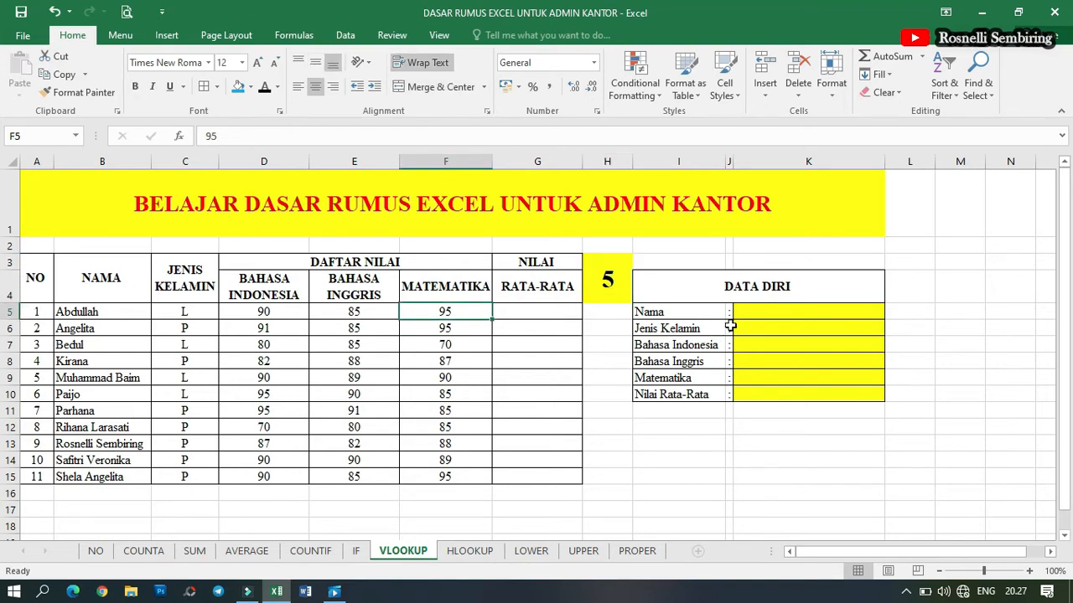
{"action": "left_click", "coordinate": [109, 308]}
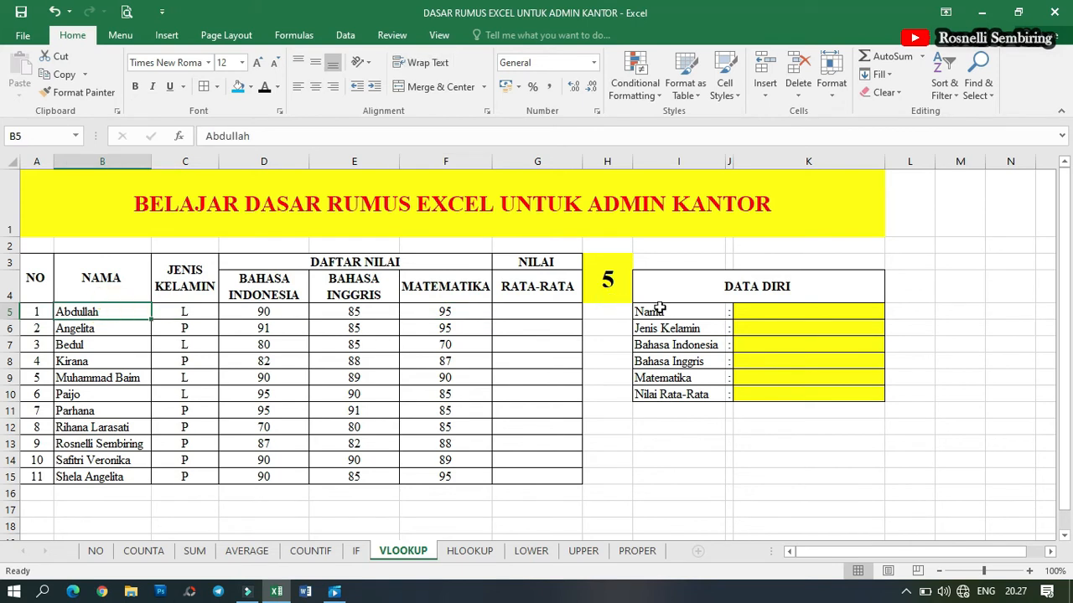
{"action": "left_click", "coordinate": [754, 328]}
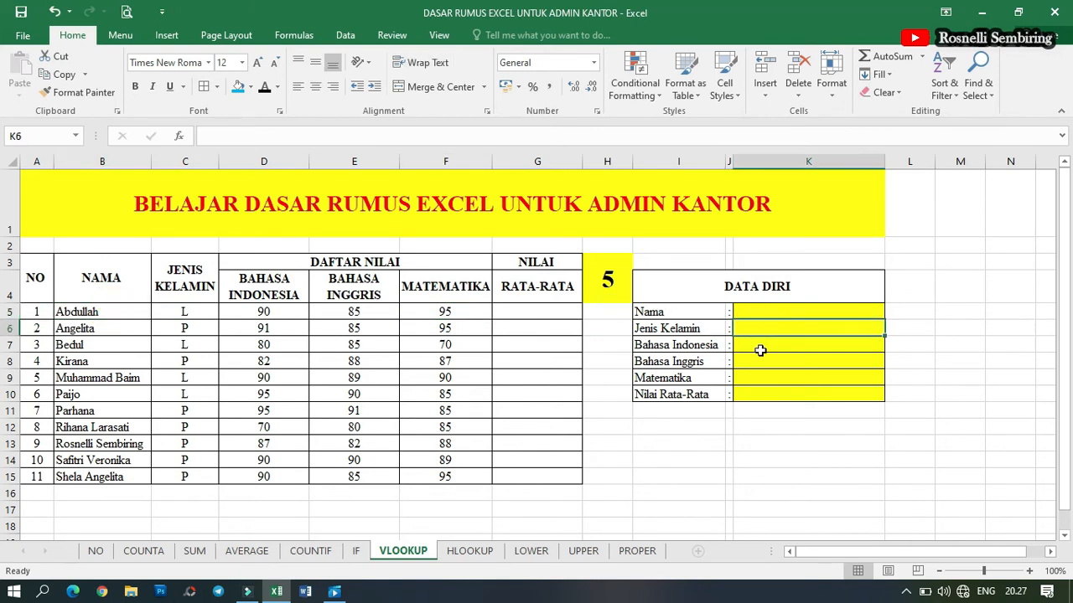
{"action": "left_click", "coordinate": [760, 351]}
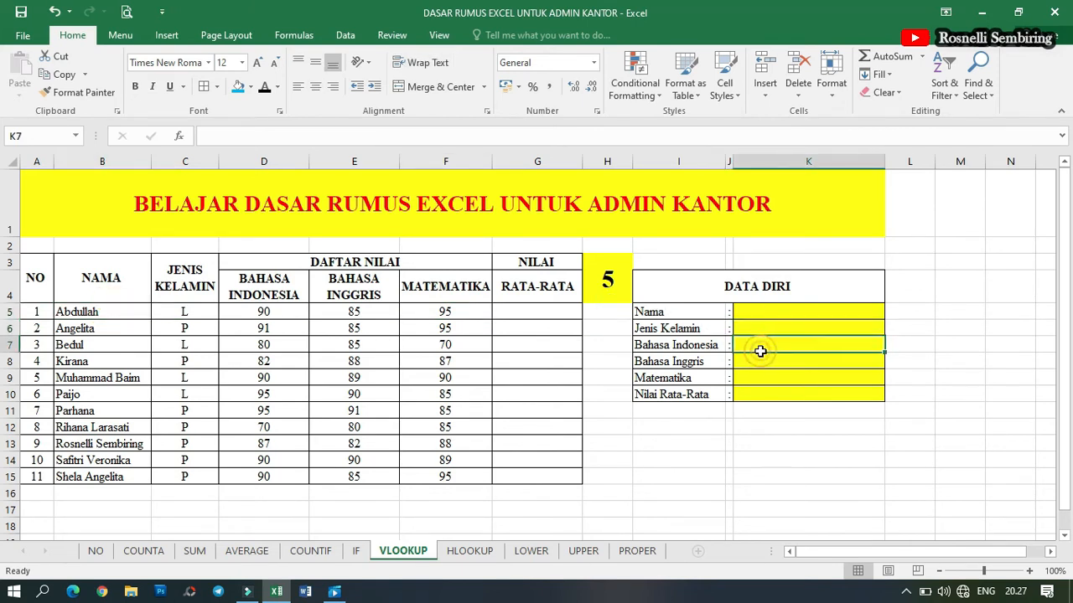
{"action": "left_click", "coordinate": [766, 375]}
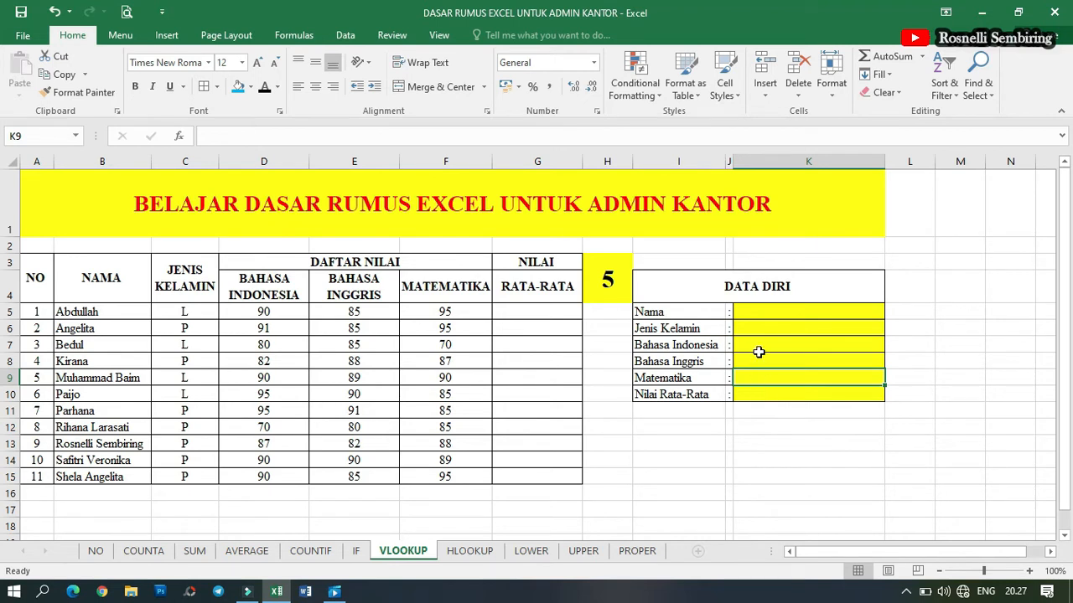
Set the lookup number in H3 to 7 and select the DATA DIRI result cells K5:K10.
{"action": "left_click", "coordinate": [613, 277]}
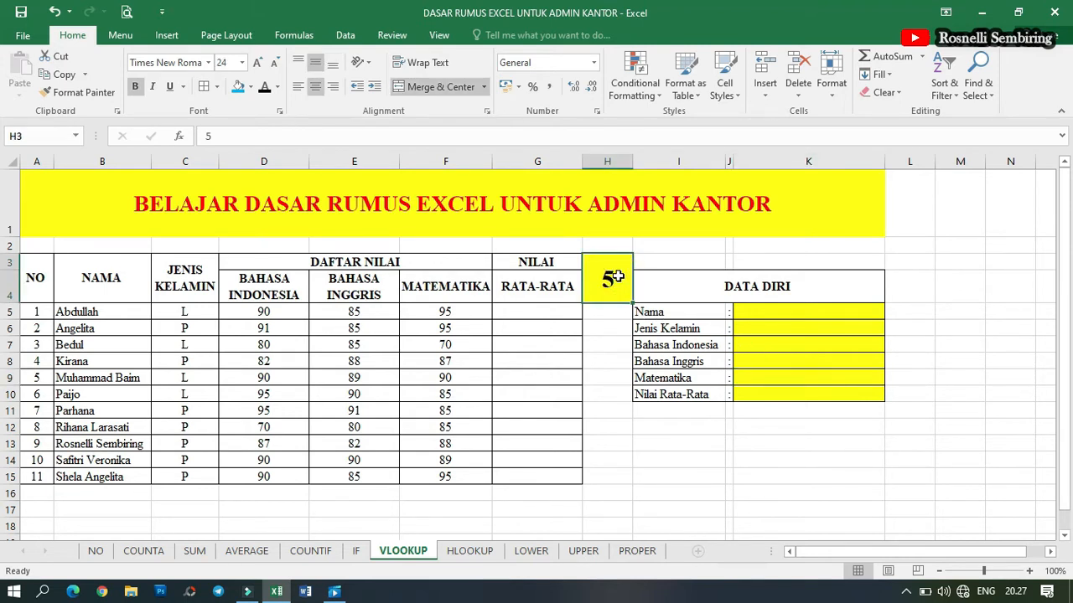
{"action": "type", "text": "7"}
{"action": "key", "text": "Return"}
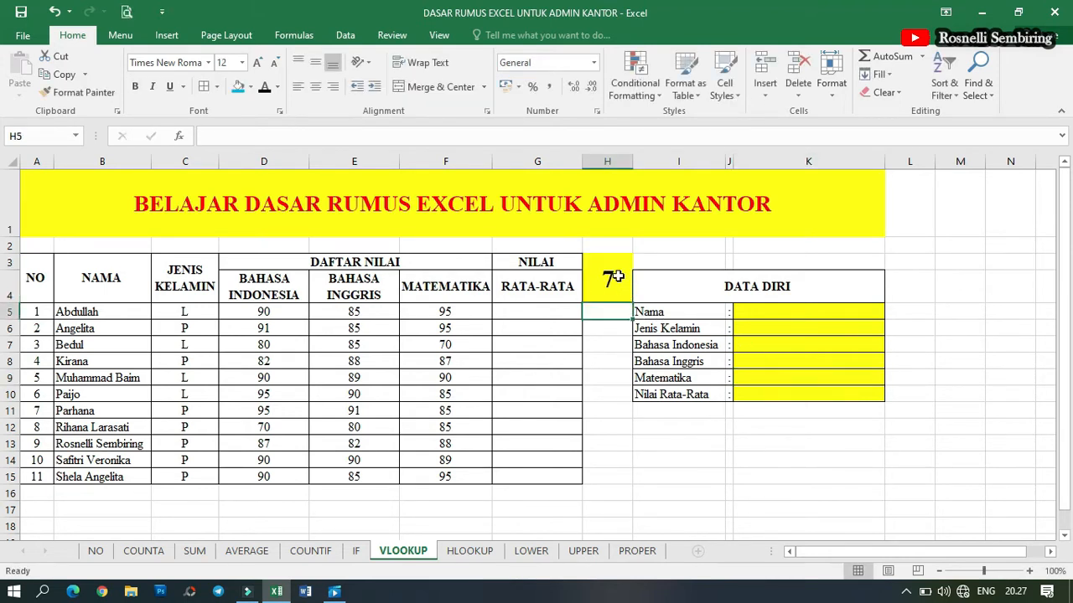
{"action": "left_click", "coordinate": [616, 276]}
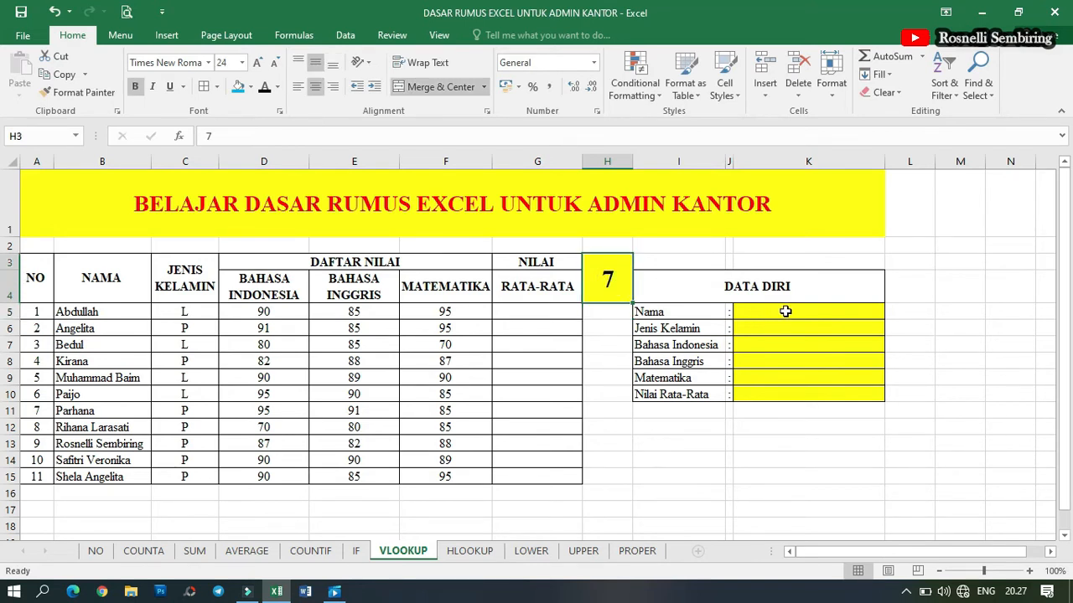
{"action": "left_click_drag", "start_coordinate": [783, 310], "coordinate": [805, 391]}
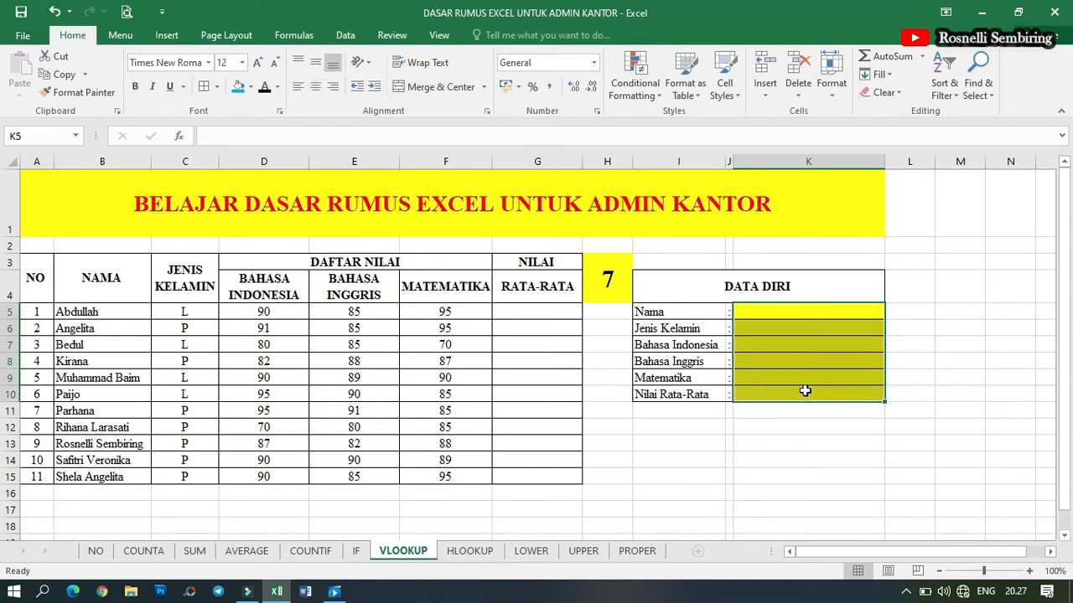
Enter =VLOOKUP(H3;A5:G15;2) in the Nama cell K5 to look up the name for the number in H3.
{"action": "left_click", "coordinate": [764, 308]}
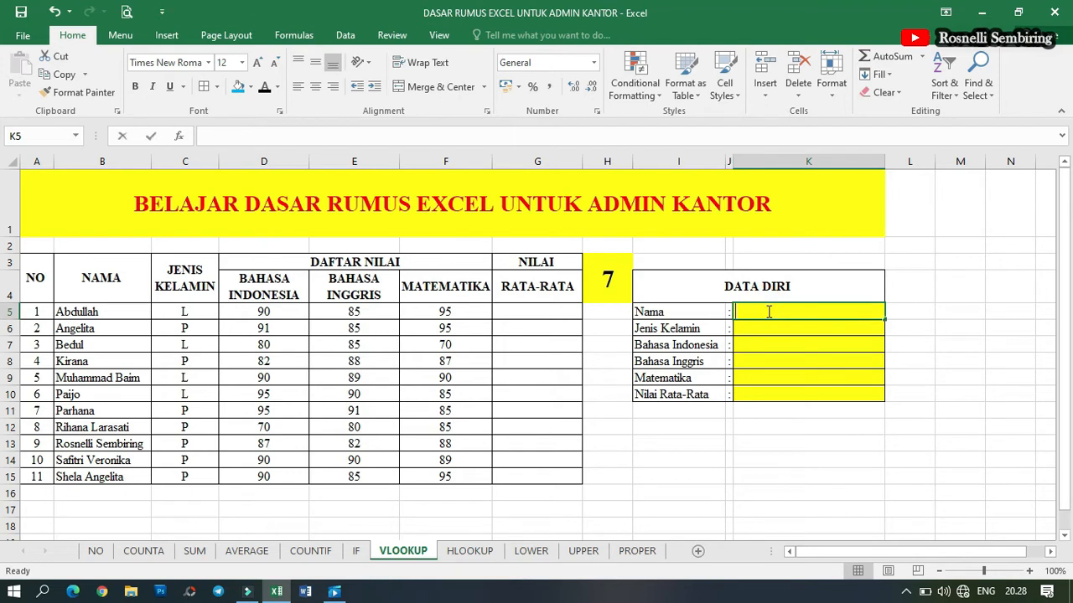
{"action": "type", "text": "="}
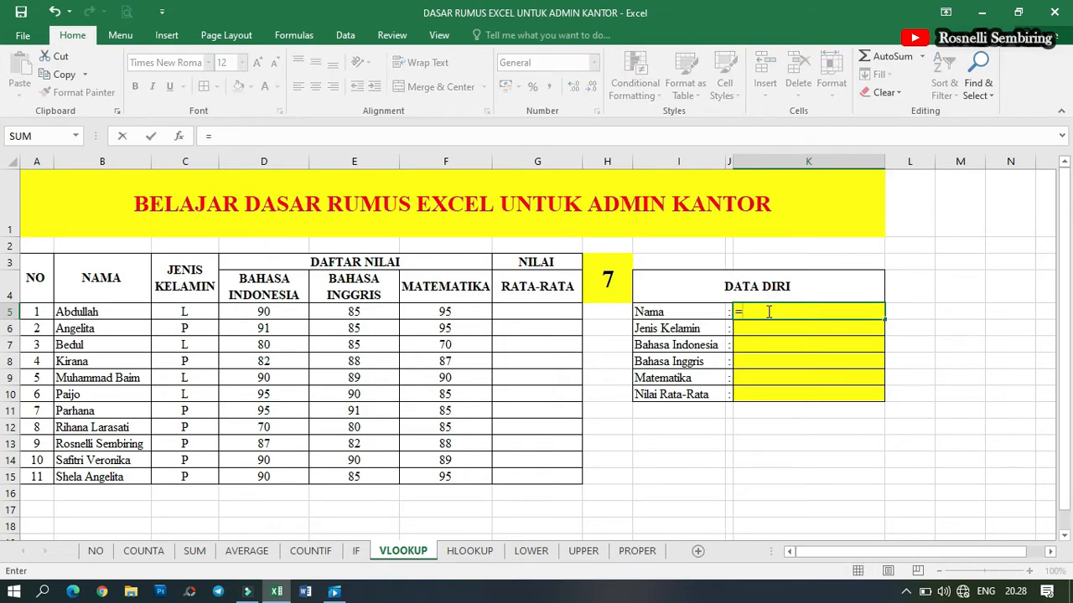
{"action": "type", "text": "v"}
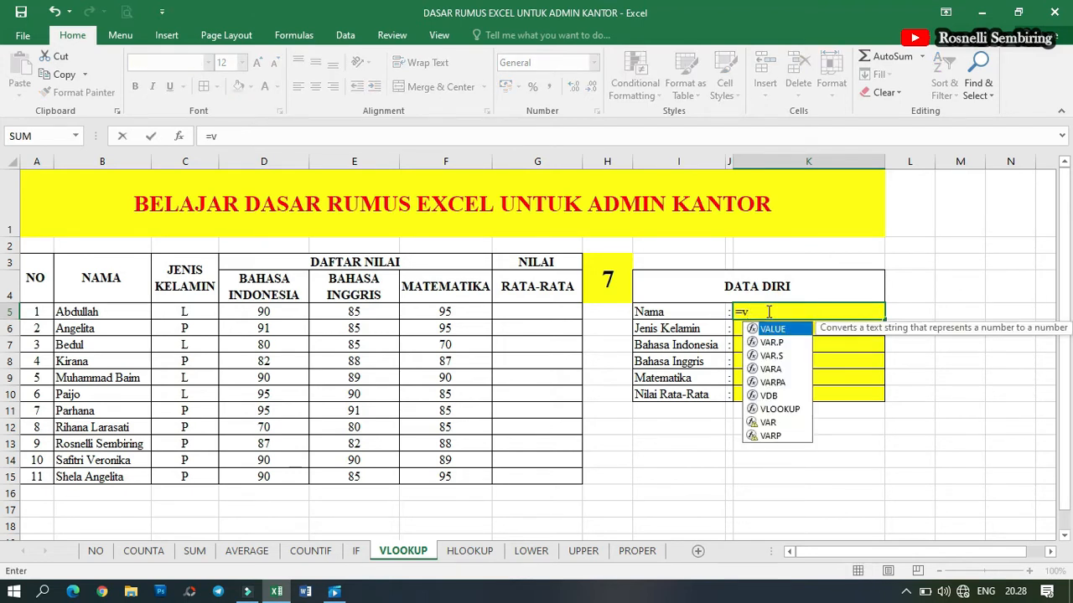
{"action": "double_click", "coordinate": [788, 409]}
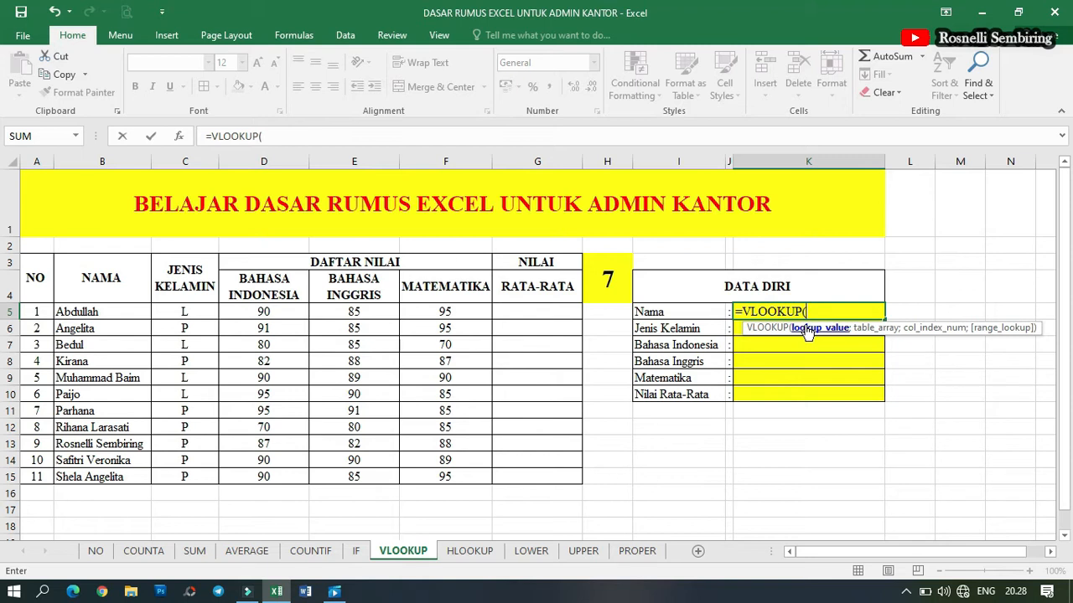
{"action": "left_click", "coordinate": [610, 285]}
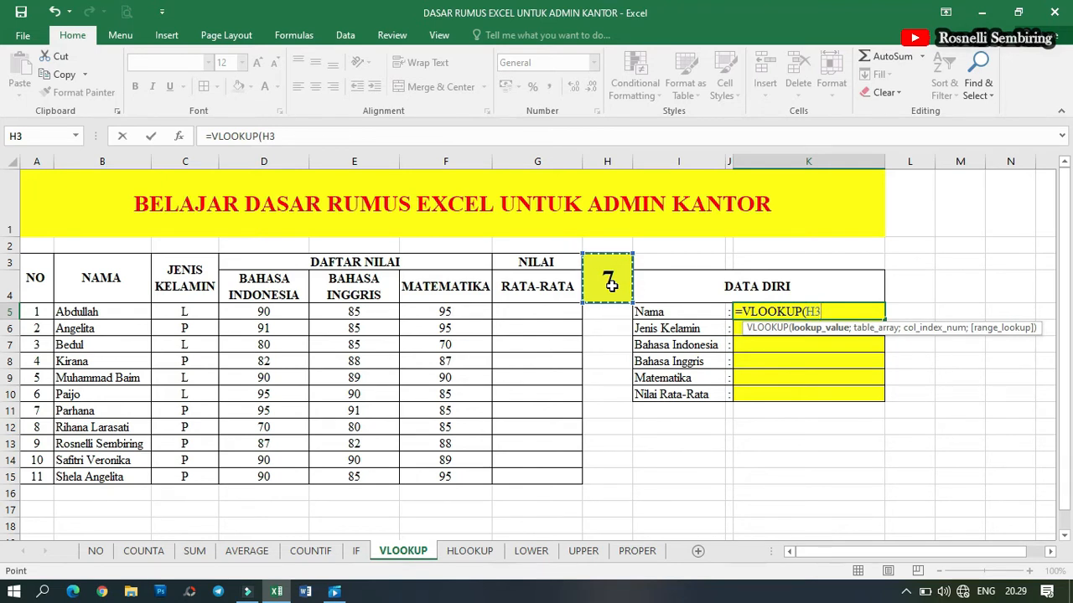
{"action": "left_click", "coordinate": [38, 311]}
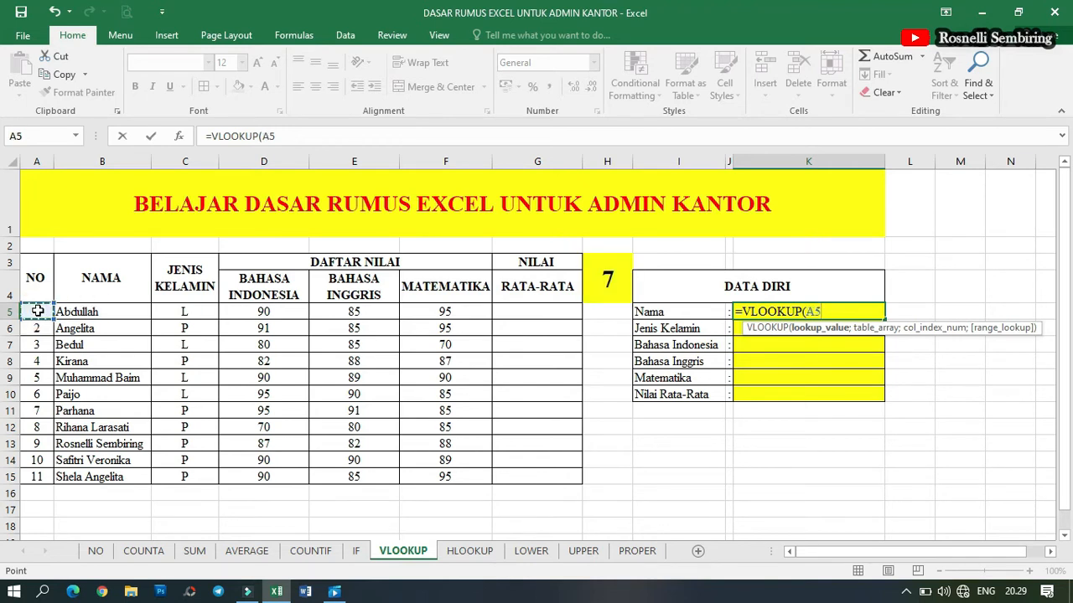
{"action": "left_click_drag", "start_coordinate": [38, 311], "coordinate": [535, 482]}
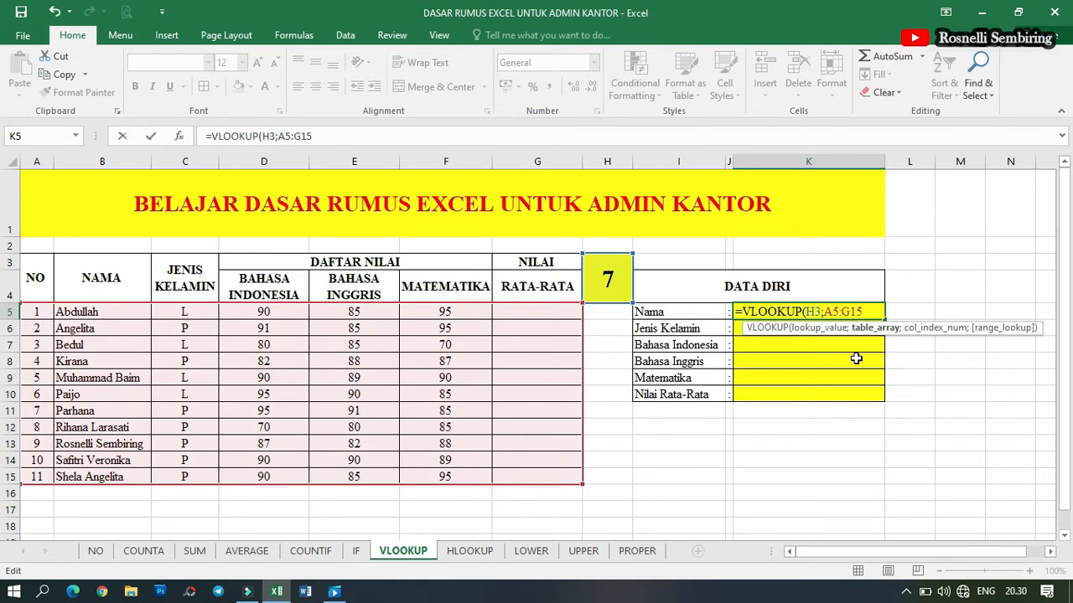
{"action": "type", "text": ";"}
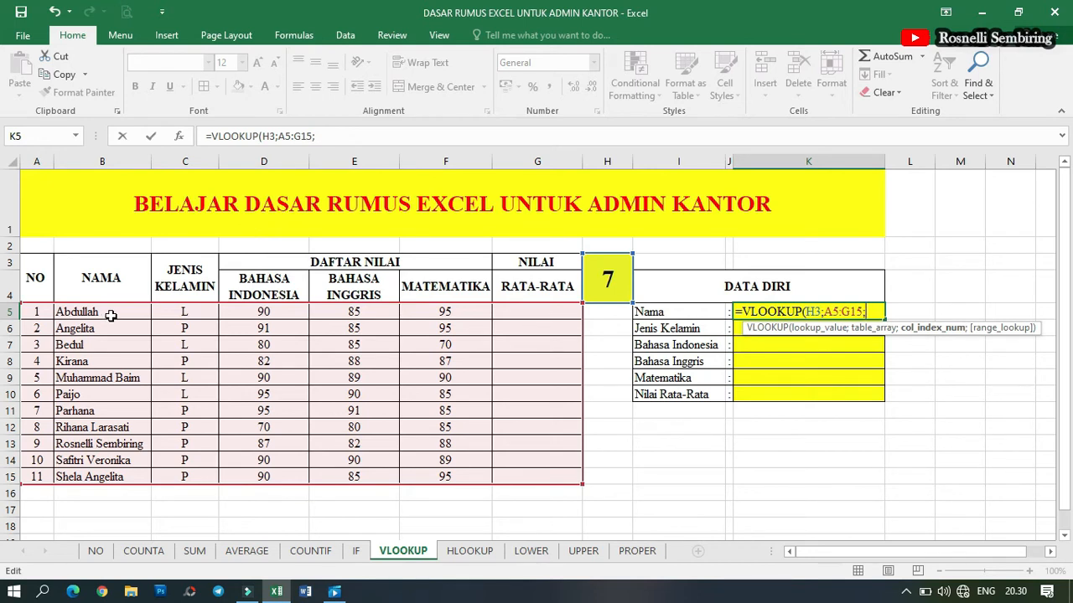
{"action": "type", "text": "2"}
{"action": "key", "text": "Return"}
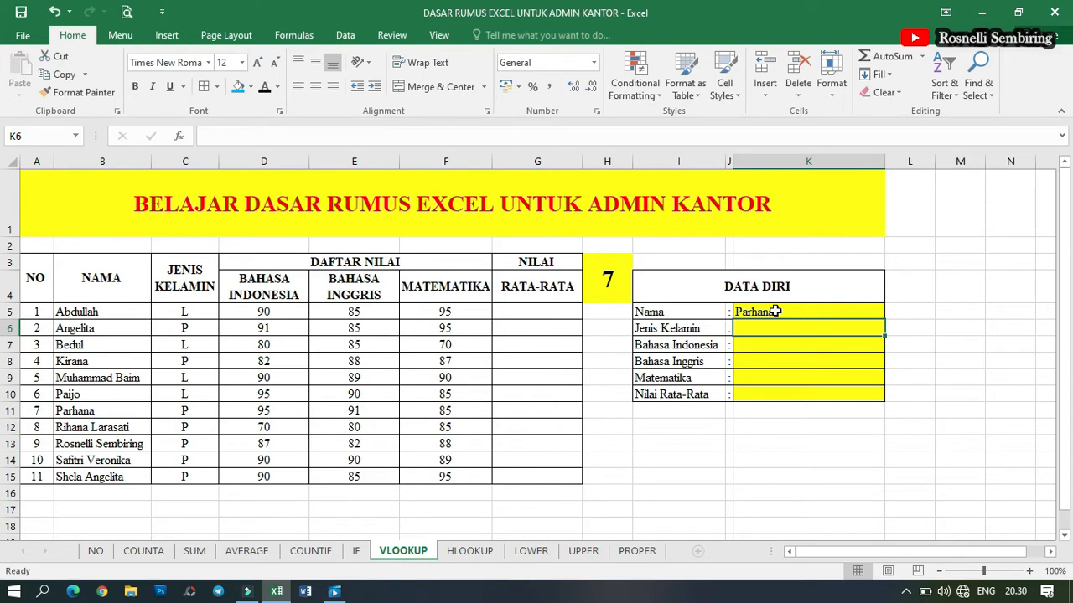
Compare the Nama result in K5 with the name in B11 and review the arguments of the K5 formula.
{"action": "left_click", "coordinate": [68, 411]}
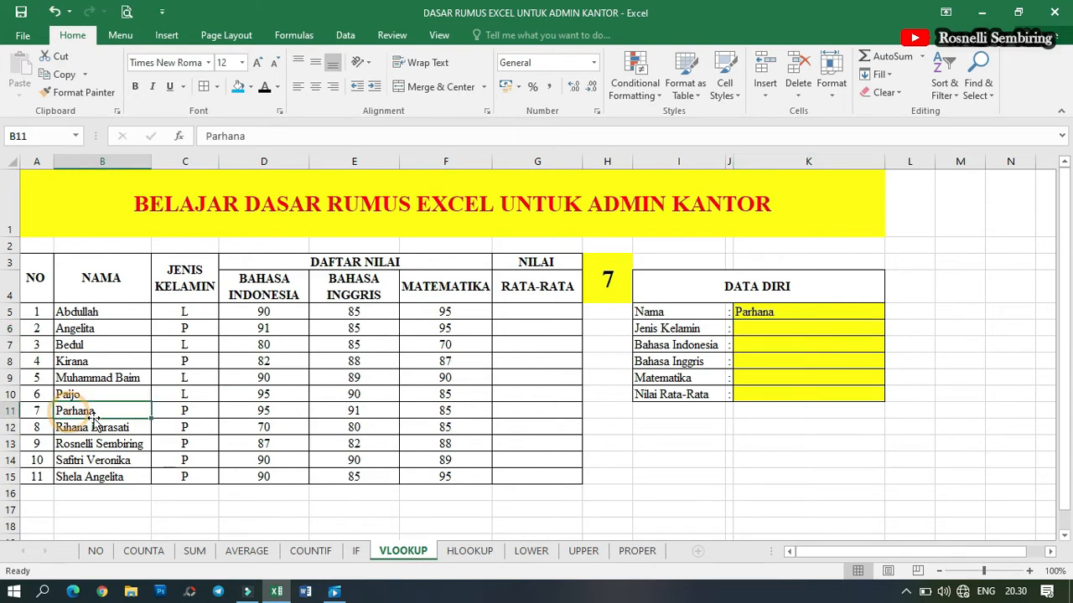
{"action": "left_click", "coordinate": [797, 311]}
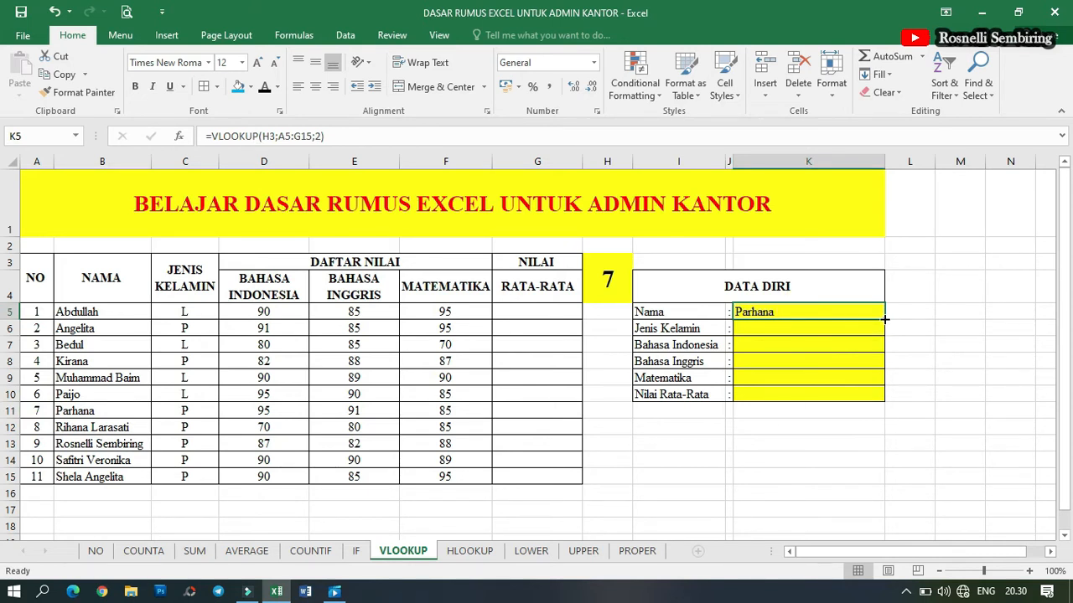
{"action": "left_click", "coordinate": [281, 138]}
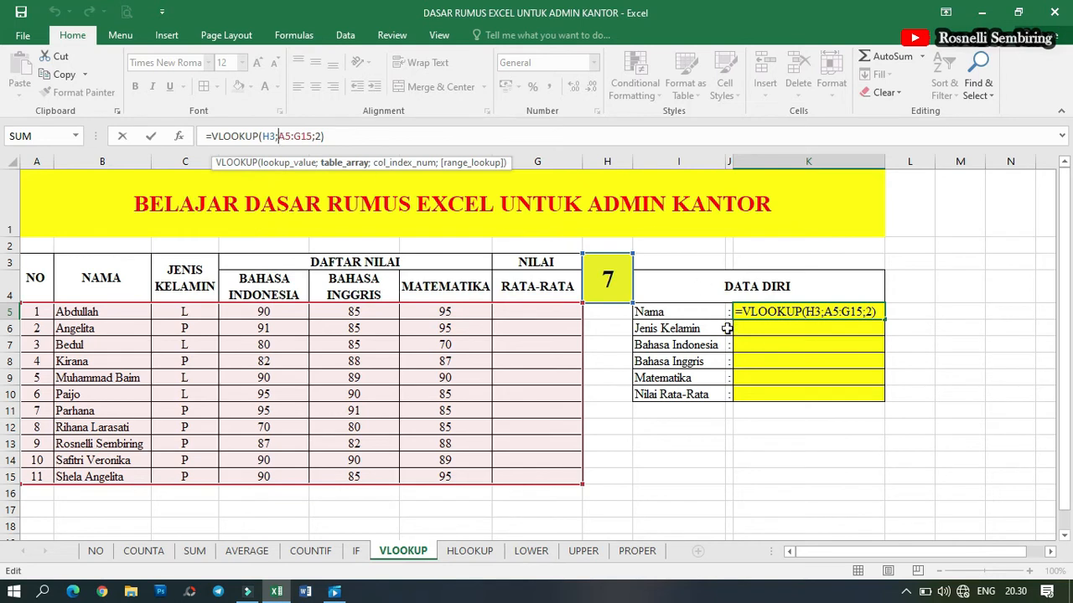
{"action": "key", "text": "Return"}
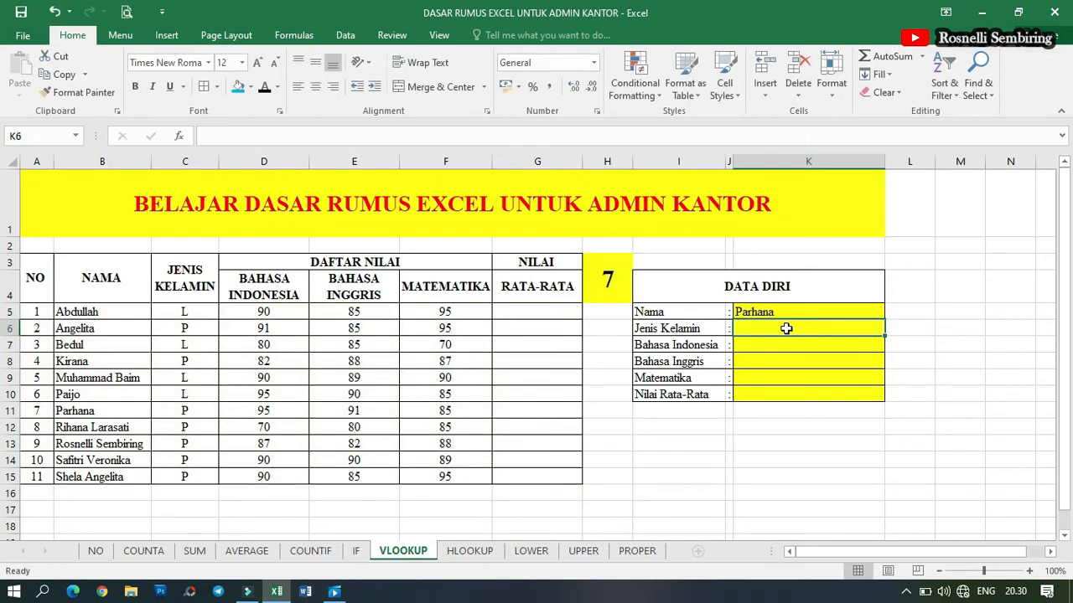
Try to fill the VLOOKUP formula with relative references from K5 down through K10.
{"action": "left_click", "coordinate": [820, 314]}
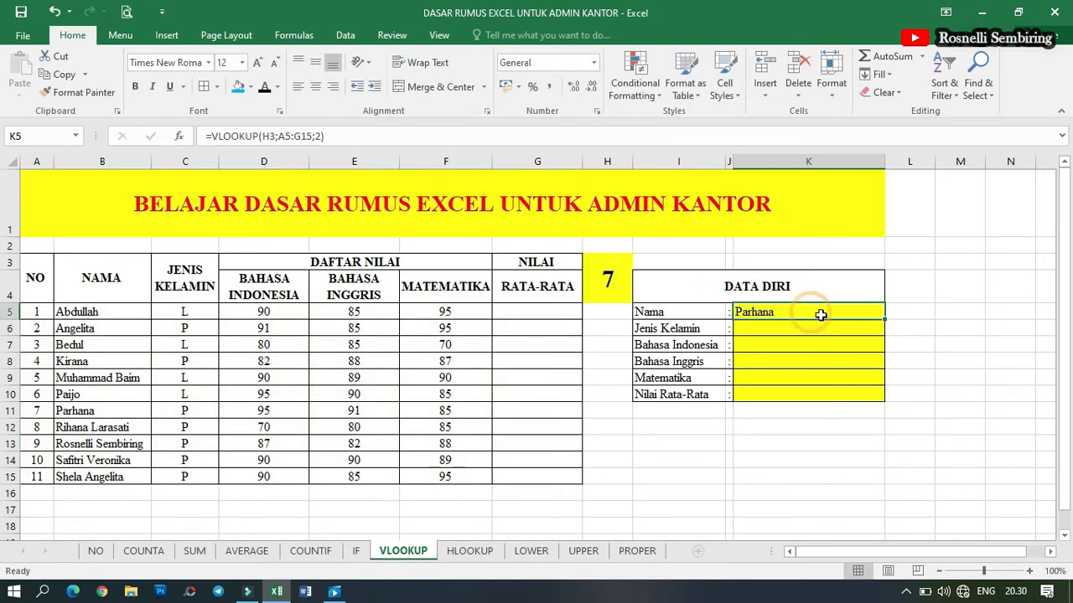
{"action": "double_click", "coordinate": [883, 320]}
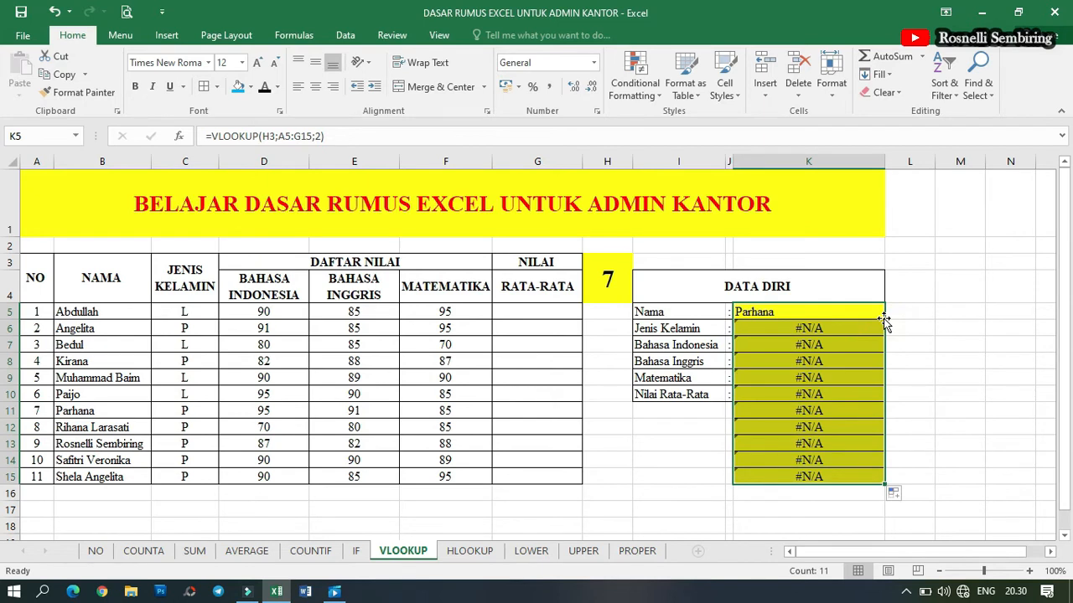
{"action": "key", "text": "ctrl+z"}
{"action": "left_click_drag", "start_coordinate": [885, 320], "coordinate": [882, 392]}
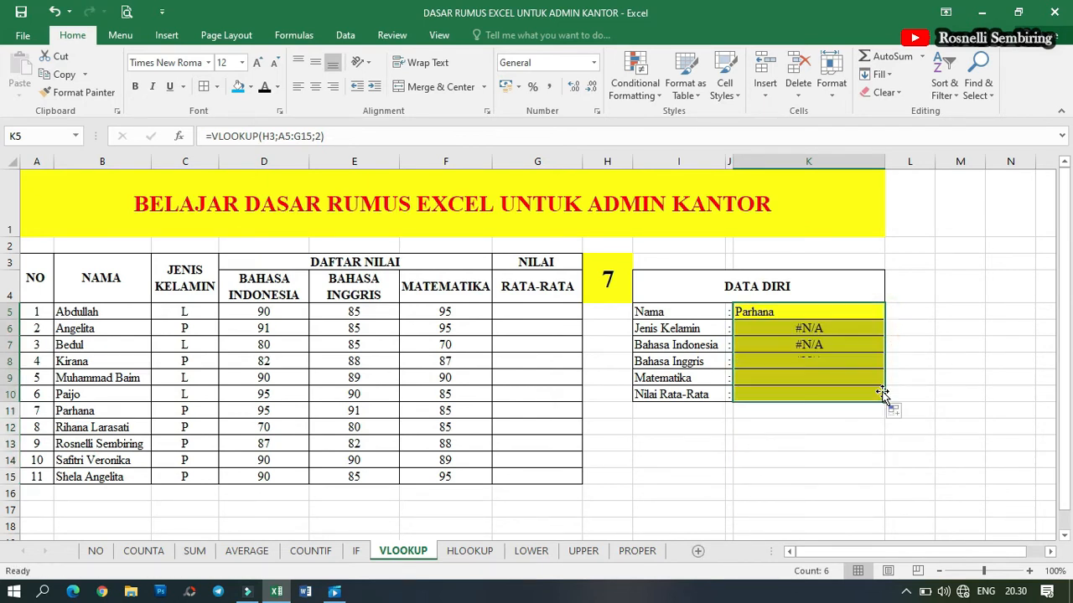
Lock the column references in the K5 formula so it reads =VLOOKUP($H3;$A5:$G15;2).
{"action": "left_click", "coordinate": [794, 312]}
{"action": "left_click", "coordinate": [276, 136]}
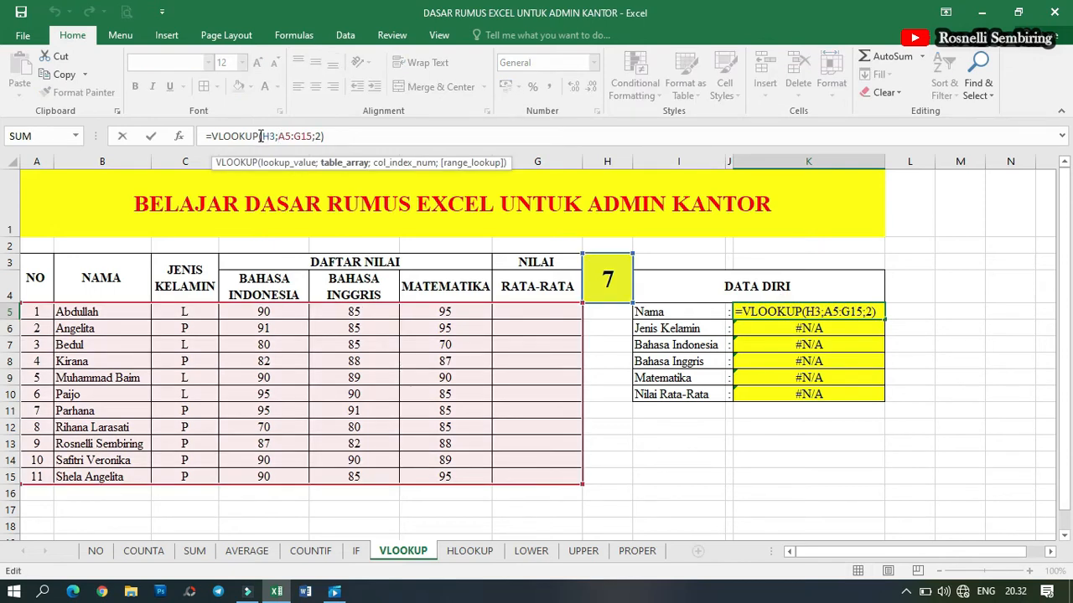
{"action": "left_click_drag", "start_coordinate": [260, 138], "coordinate": [312, 140]}
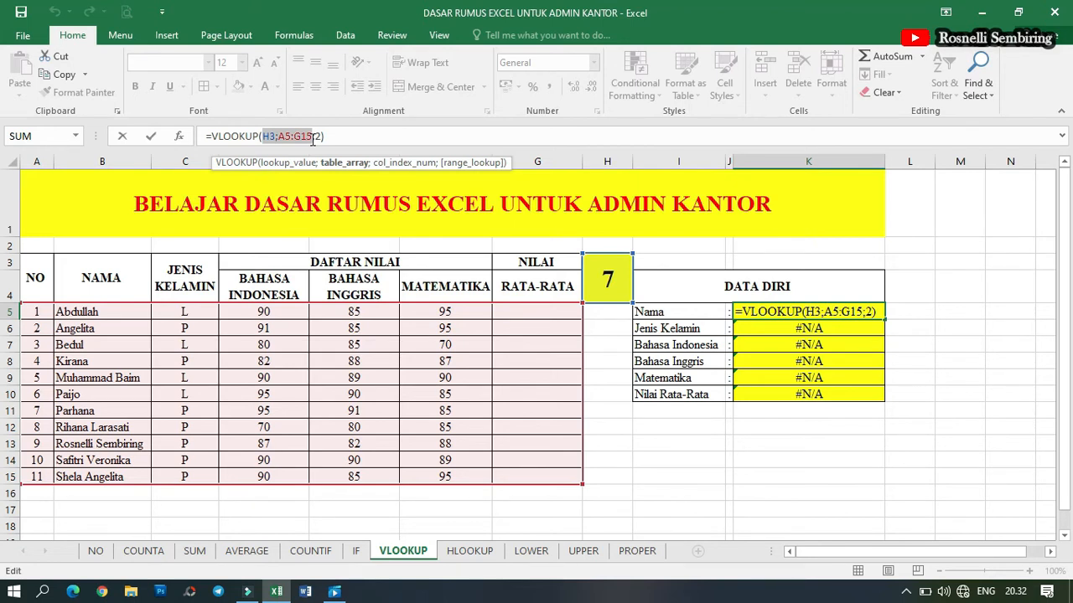
{"action": "left_click", "coordinate": [262, 136]}
{"action": "type", "text": "$"}
{"action": "left_click", "coordinate": [283, 136]}
{"action": "type", "text": "$"}
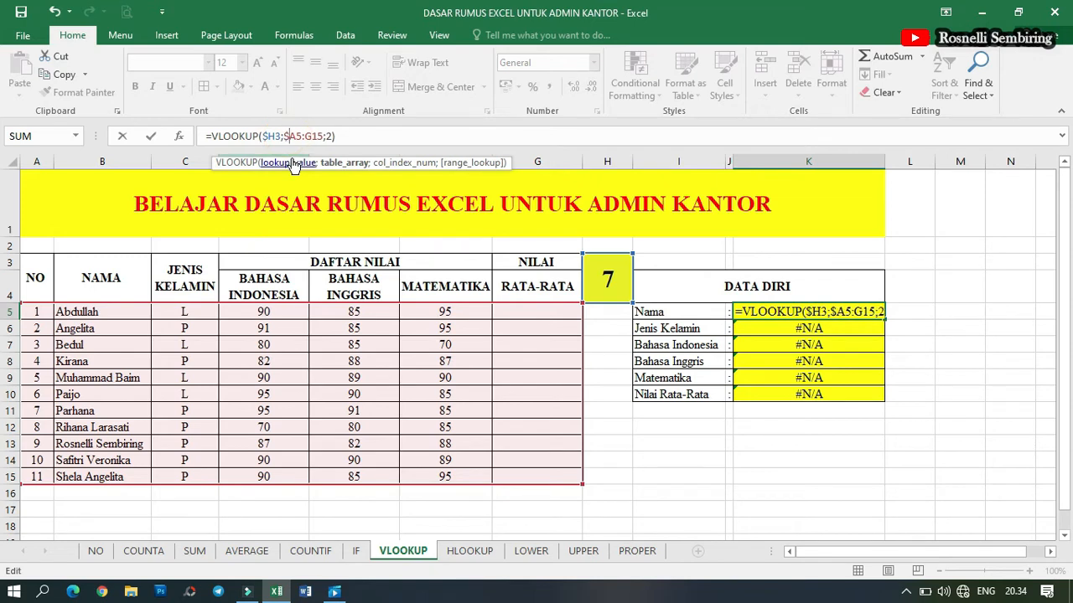
{"action": "left_click", "coordinate": [303, 136]}
{"action": "type", "text": "$"}
{"action": "left_click", "coordinate": [322, 136]}
{"action": "type", "text": "$"}
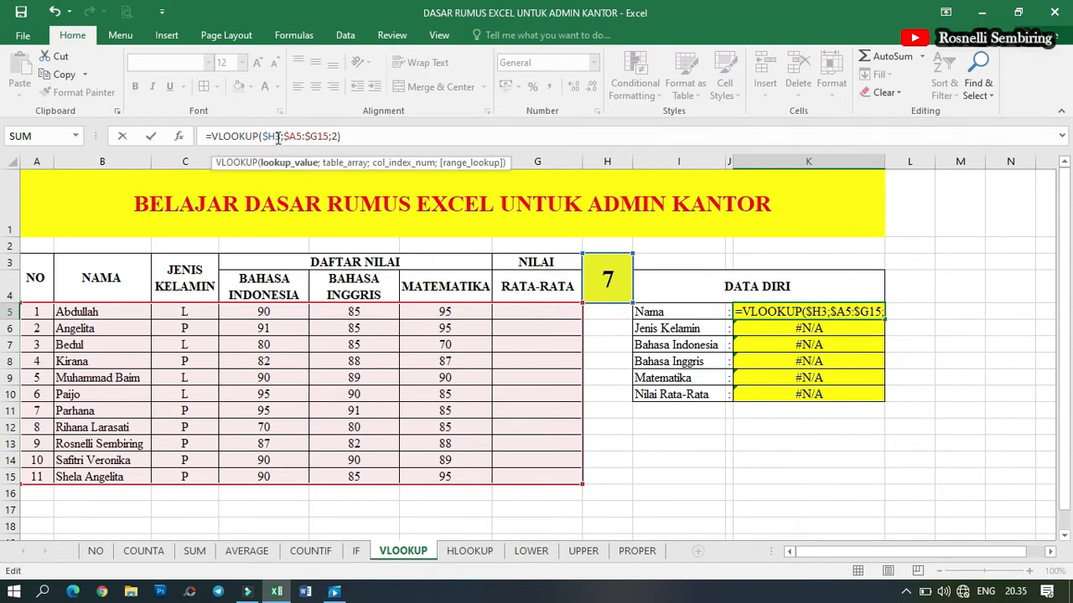
Lock the row references as well, making K5 =VLOOKUP($H$3;$A$5:$G$15;2), and fill the formula down through K10.
{"action": "left_click", "coordinate": [276, 136]}
{"action": "type", "text": "$"}
{"action": "left_click", "coordinate": [304, 136]}
{"action": "type", "text": "$"}
{"action": "left_click", "coordinate": [322, 136]}
{"action": "type", "text": "$"}
{"action": "left_click", "coordinate": [332, 136]}
{"action": "type", "text": "$"}
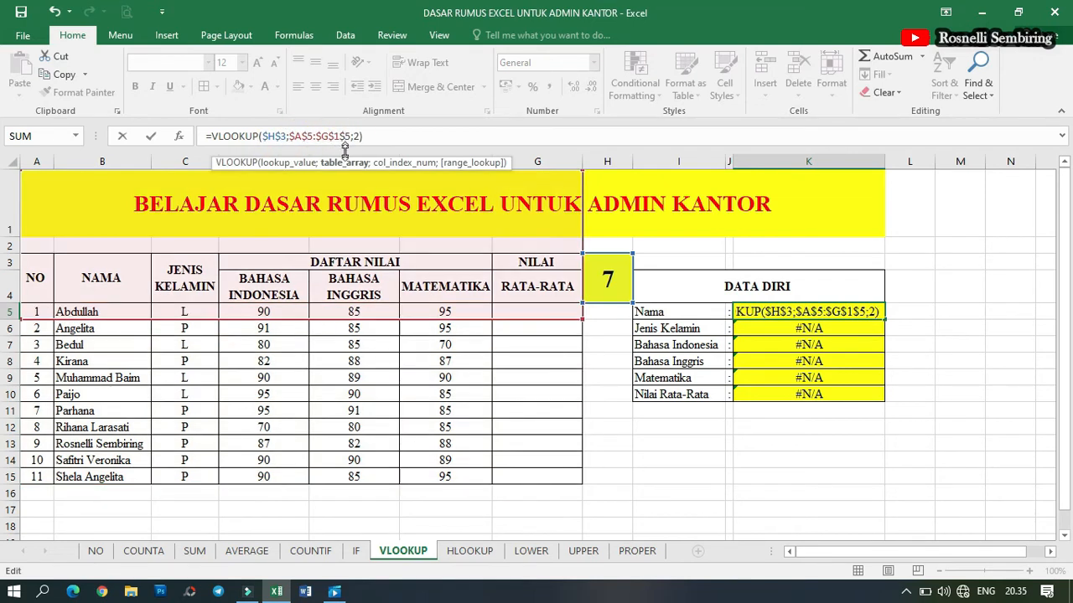
{"action": "left_click", "coordinate": [349, 135]}
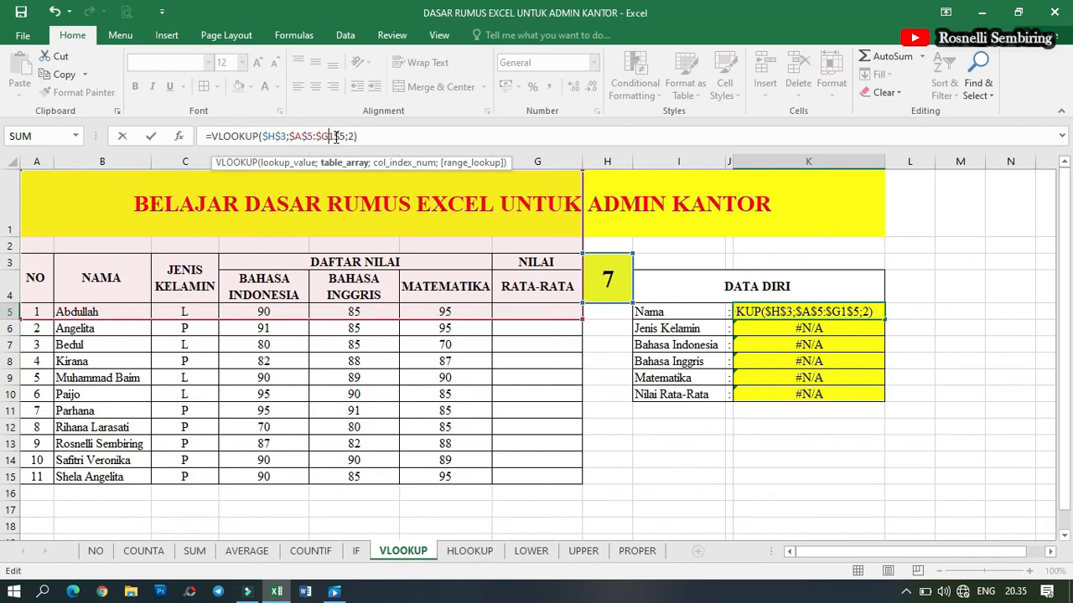
{"action": "key", "text": "BackSpace"}
{"action": "key", "text": "ctrl+Return"}
{"action": "double_click", "coordinate": [883, 320]}
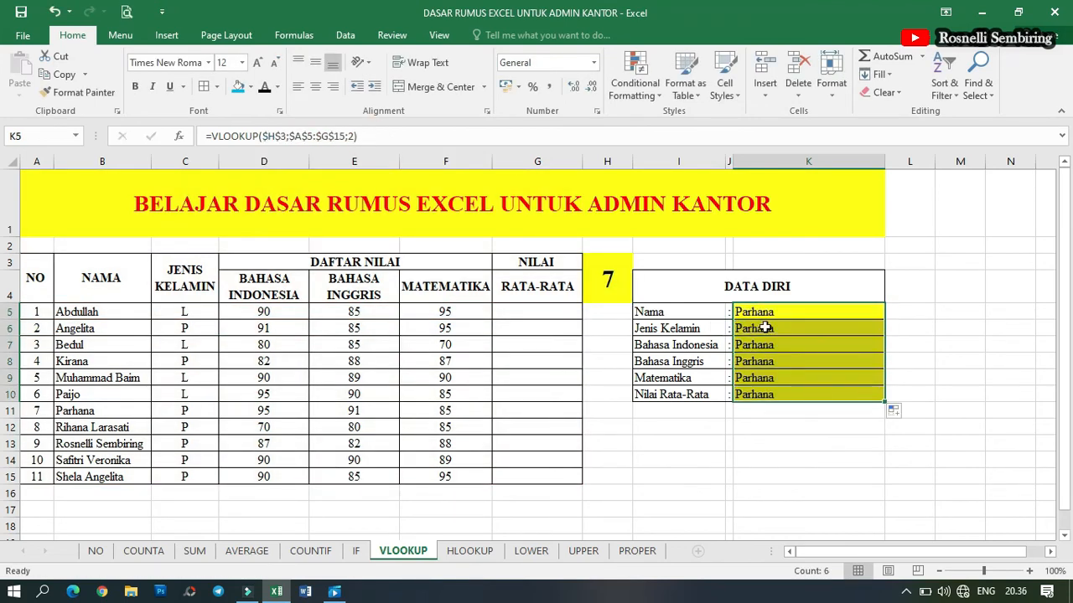
Change the column index of the Jenis Kelamin formula in K6 to return the table's third column, JENIS KELAMIN.
{"action": "left_click", "coordinate": [766, 327]}
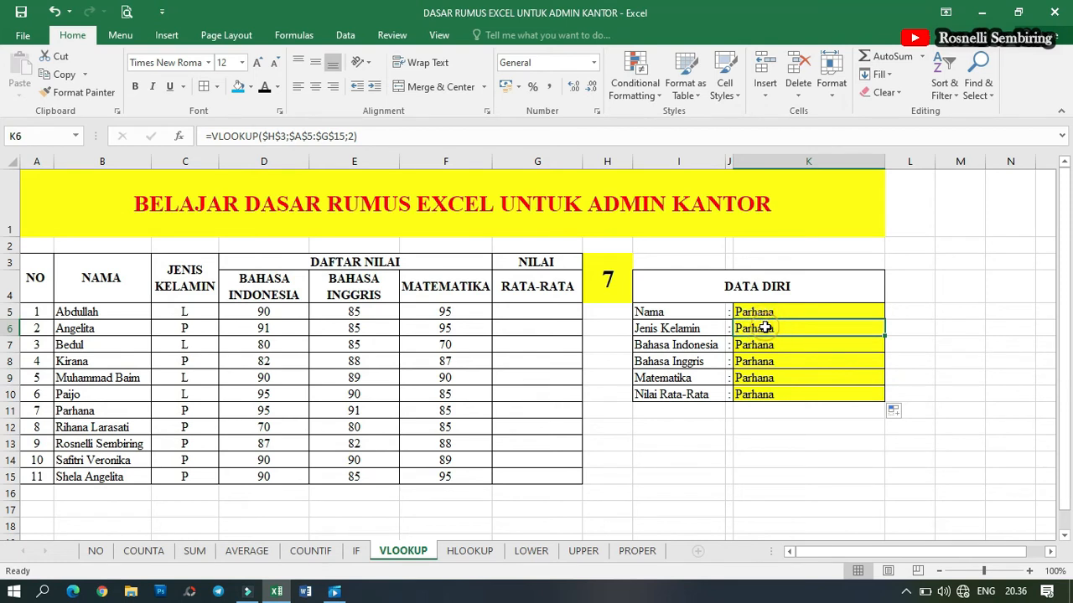
{"action": "double_click", "coordinate": [765, 327]}
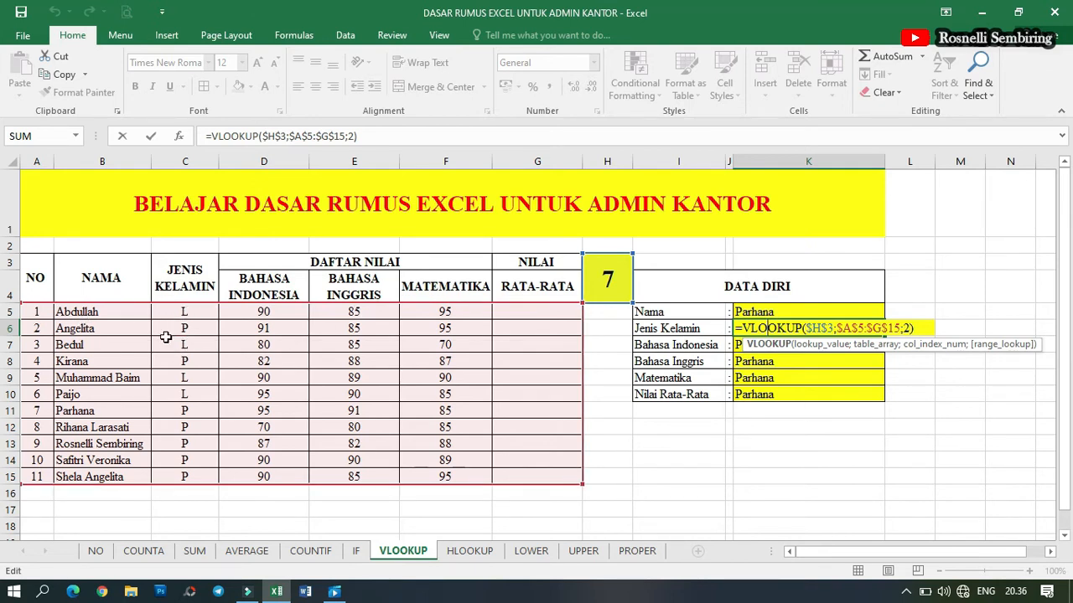
{"action": "left_click", "coordinate": [905, 328]}
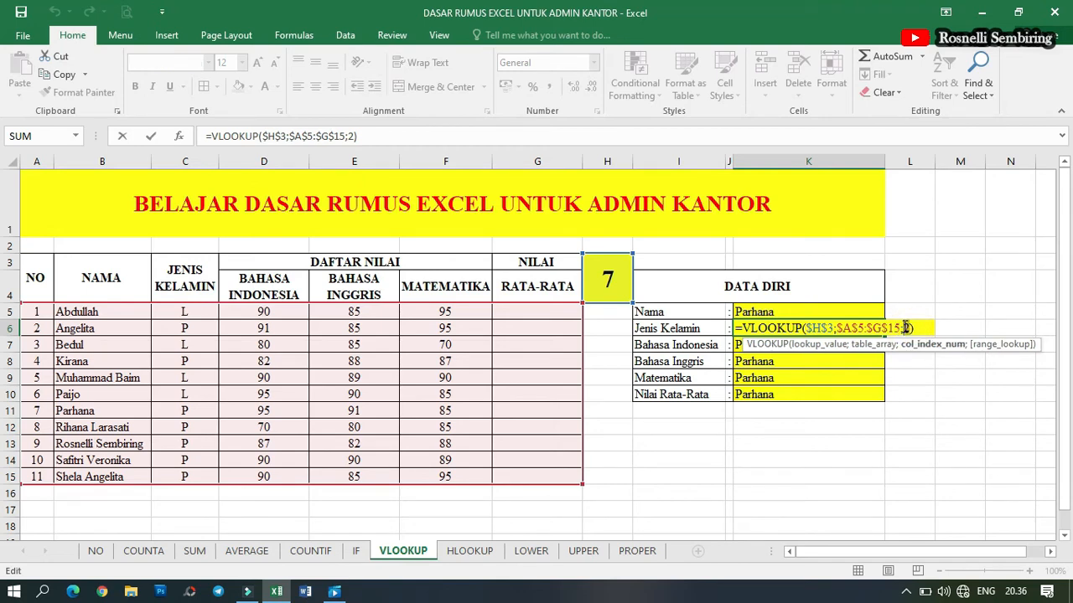
{"action": "key", "text": "Return"}
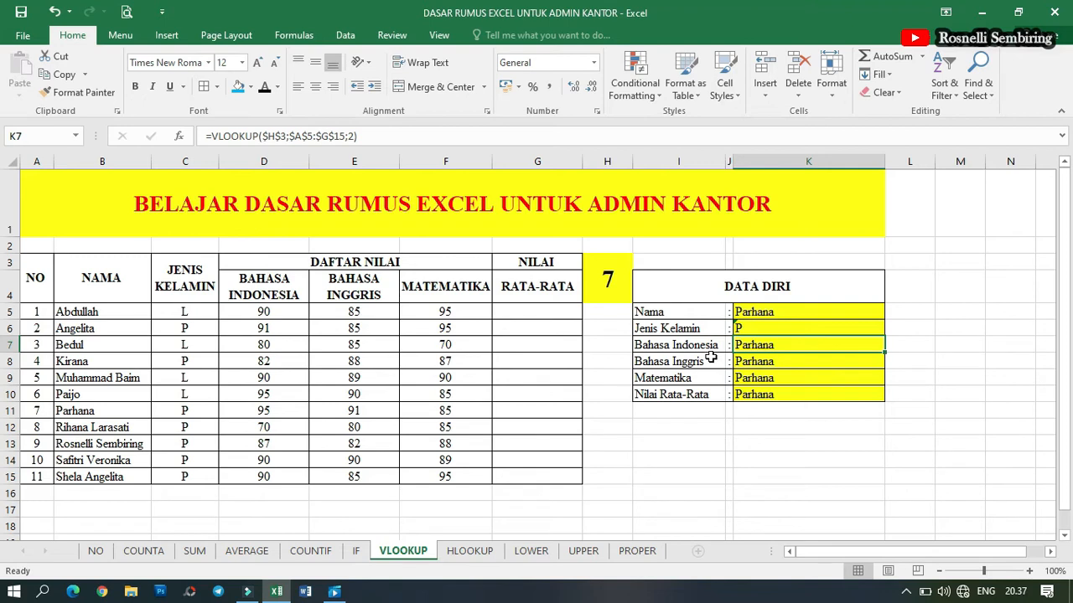
Set the column index of the Bahasa Indonesia VLOOKUP formula in K7 to 4.
{"action": "double_click", "coordinate": [782, 344]}
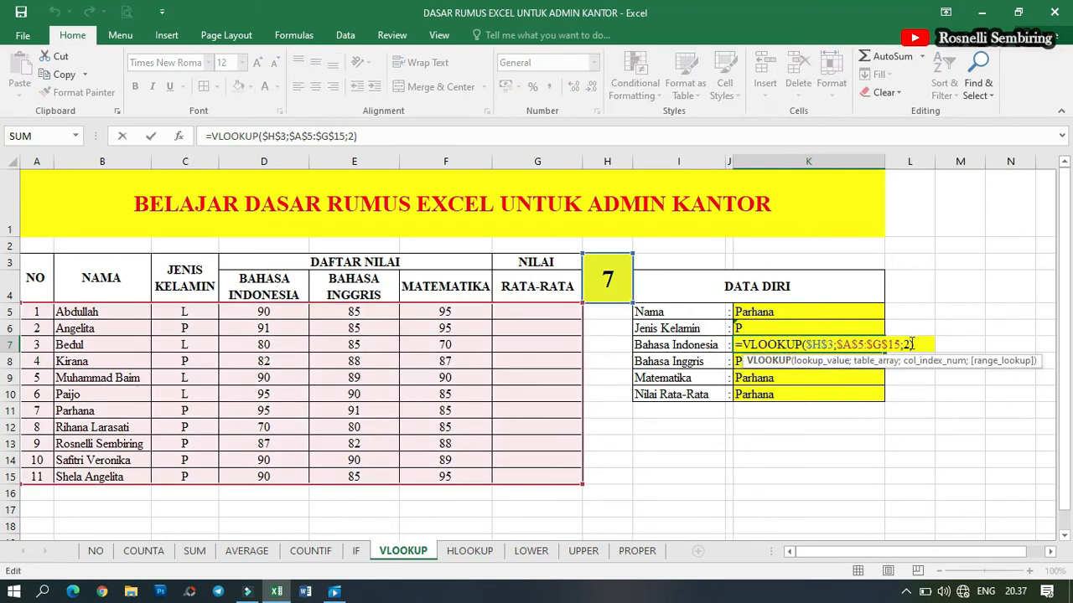
{"action": "left_click", "coordinate": [905, 344]}
{"action": "key", "text": "BackSpace"}
{"action": "type", "text": "4"}
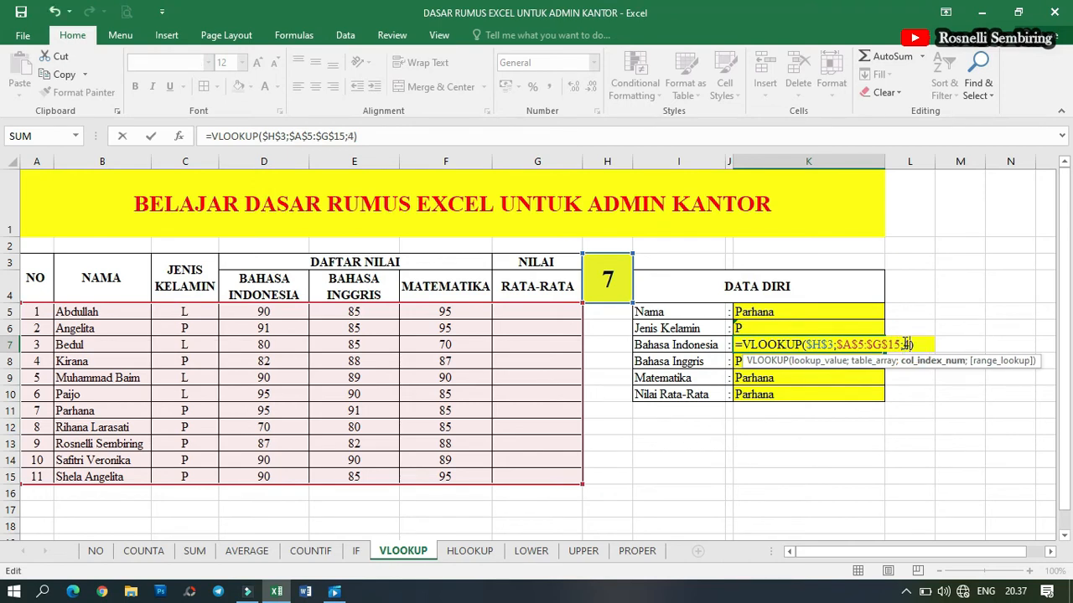
{"action": "key", "text": "Return"}
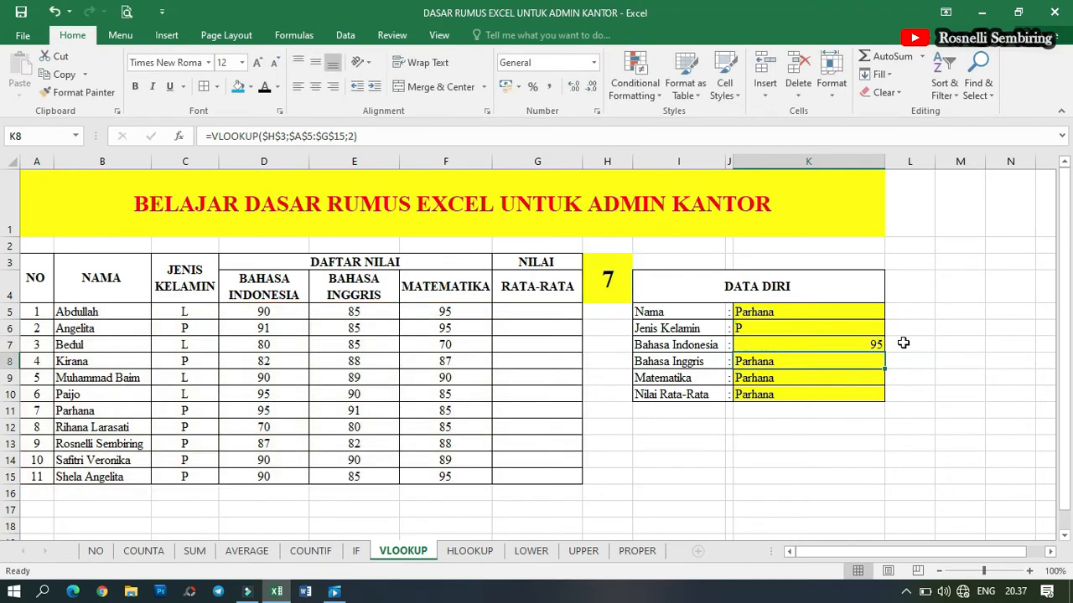
Set the column index of the Bahasa Inggris VLOOKUP formula in K8 to 5.
{"action": "double_click", "coordinate": [798, 364]}
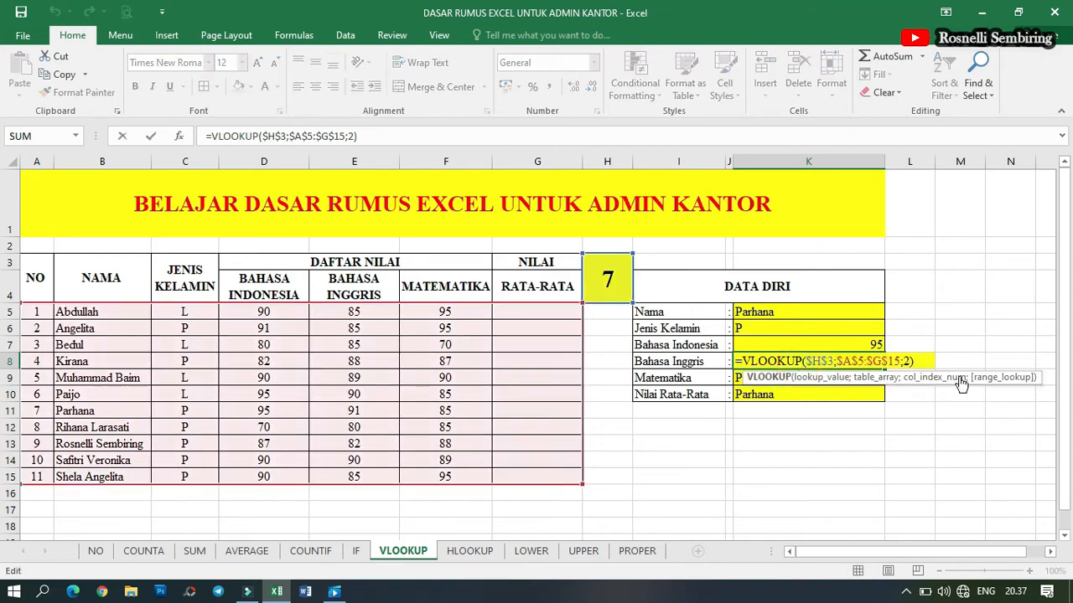
{"action": "left_click_drag", "start_coordinate": [911, 360], "coordinate": [907, 361]}
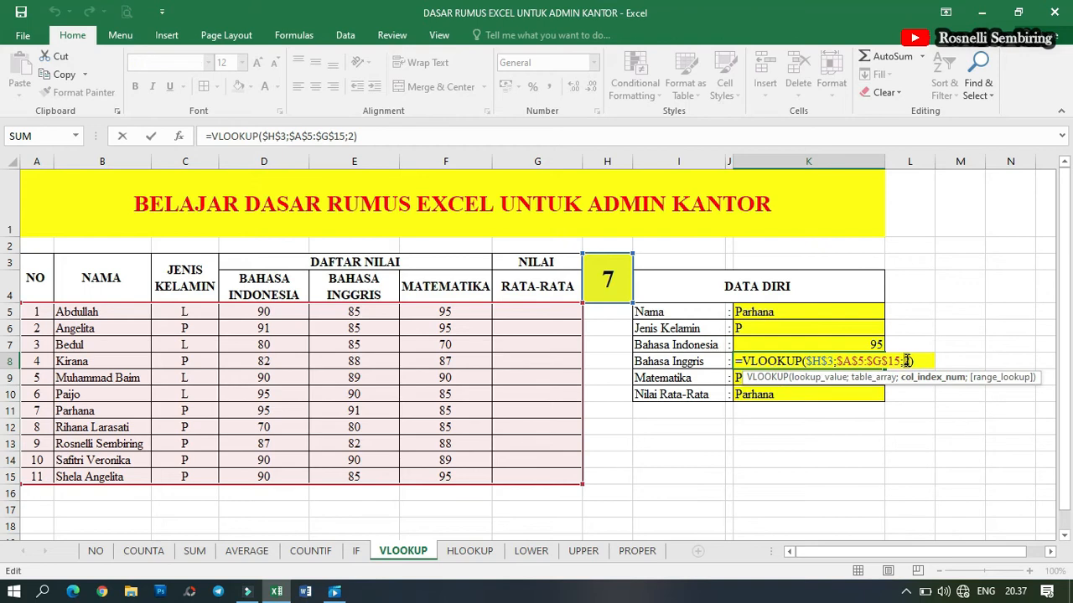
{"action": "type", "text": "5"}
{"action": "key", "text": "Return"}
Set the VLOOKUP column index to 6 for Matematika in K9 and to 7 for Nilai Rata-Rata in K10.
{"action": "double_click", "coordinate": [905, 377]}
{"action": "type", "text": "6"}
{"action": "left_click_drag", "start_coordinate": [911, 377], "coordinate": [907, 393]}
{"action": "key", "text": "Return"}
{"action": "double_click", "coordinate": [903, 394]}
{"action": "type", "text": "7"}
{"action": "key", "text": "Return"}
Calculate the first student's NILAI RATA-RATA in G5 with =AVERAGE(D5:F5).
{"action": "left_click", "coordinate": [546, 307]}
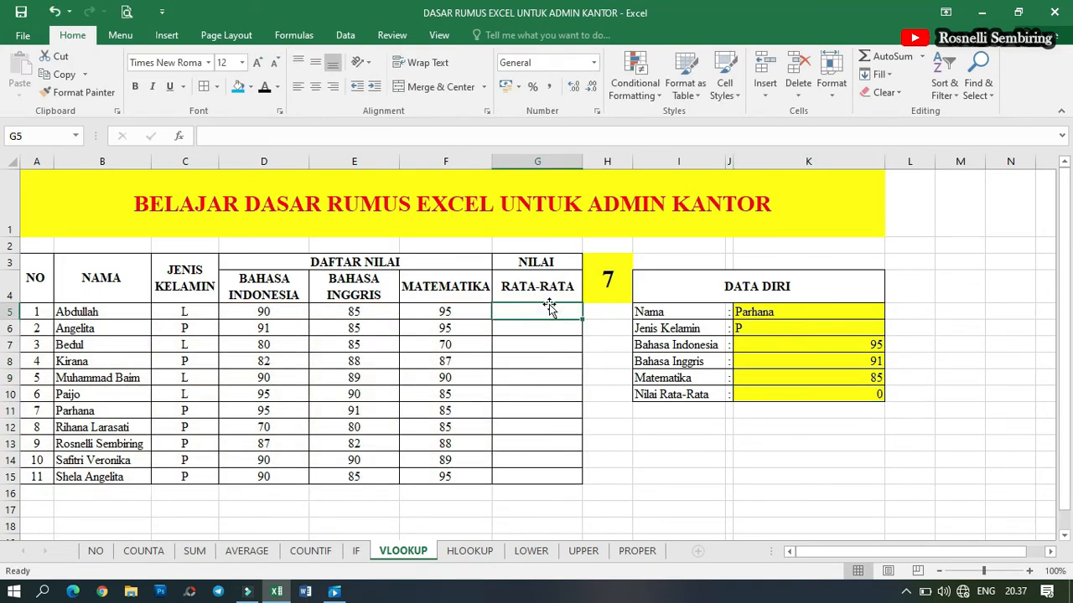
{"action": "left_click", "coordinate": [922, 58]}
{"action": "left_click", "coordinate": [900, 95]}
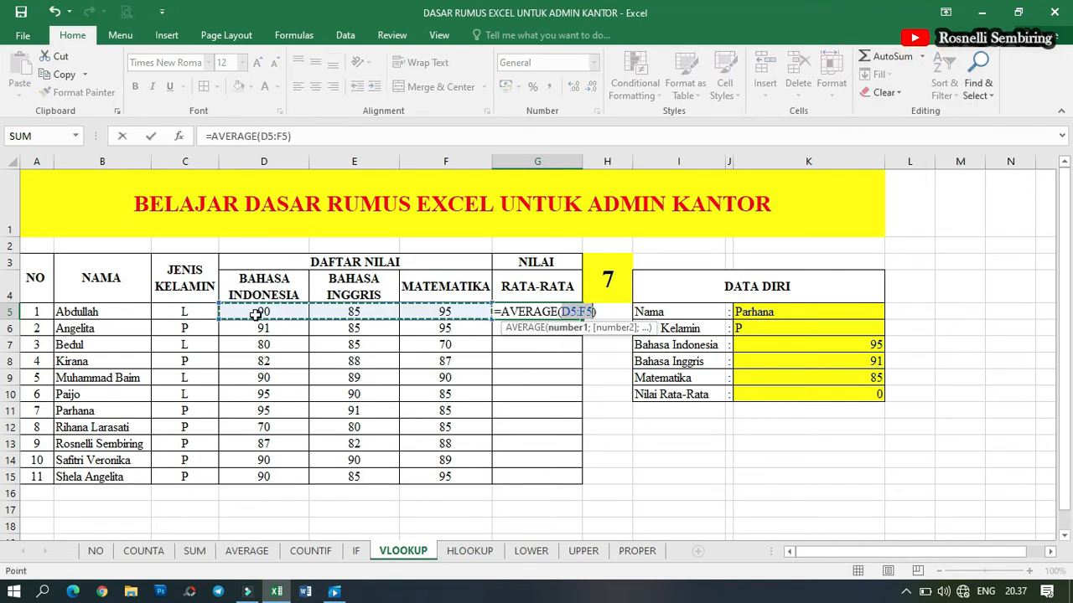
{"action": "key", "text": "Return"}
Centre G5:G15 and fill the AVERAGE formula from G5 down to G15.
{"action": "left_click_drag", "start_coordinate": [537, 312], "coordinate": [556, 474]}
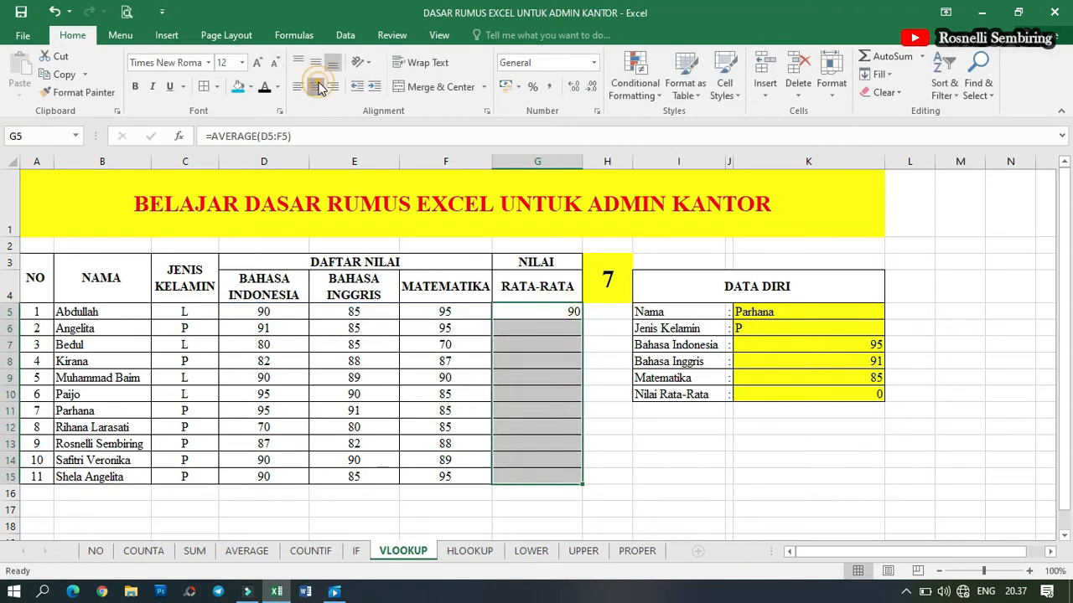
{"action": "left_click", "coordinate": [570, 311]}
{"action": "double_click", "coordinate": [581, 317]}
Reduce the NILAI RATA-RATA averages in G5:G15 to two decimal places.
{"action": "left_click", "coordinate": [591, 86]}
{"action": "left_click", "coordinate": [591, 86]}
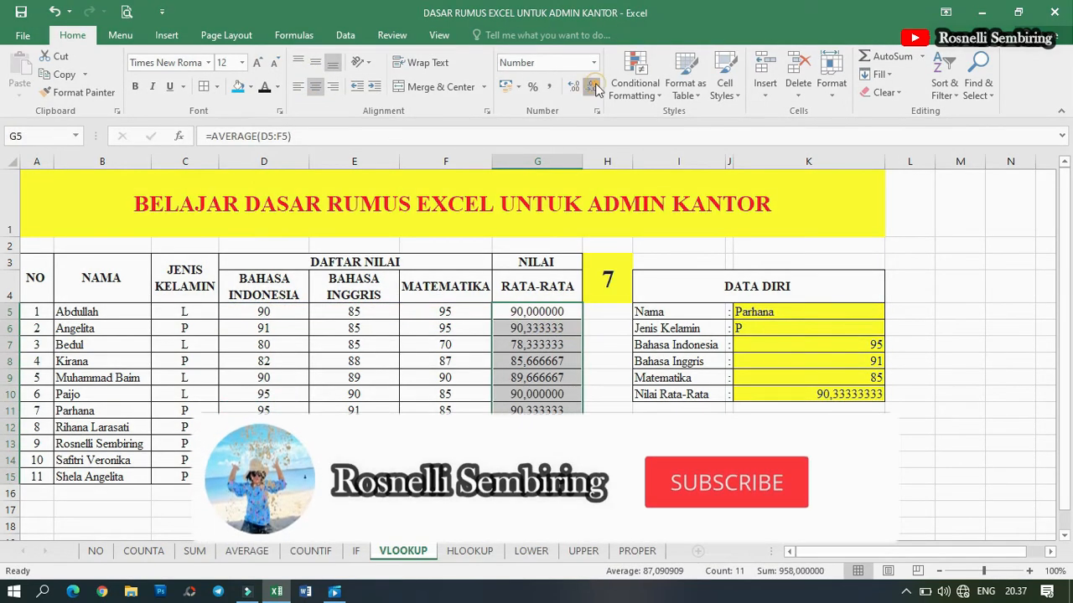
{"action": "left_click", "coordinate": [591, 86]}
{"action": "left_click", "coordinate": [591, 86]}
{"action": "left_click", "coordinate": [591, 87]}
{"action": "left_click", "coordinate": [591, 86]}
Reduce the Nilai Rata-Rata value in K10 of the DATA DIRI form to two decimal places.
{"action": "left_click", "coordinate": [846, 394]}
{"action": "left_click", "coordinate": [591, 86]}
{"action": "left_click", "coordinate": [591, 86]}
{"action": "left_click", "coordinate": [591, 86]}
{"action": "left_click", "coordinate": [591, 86]}
{"action": "left_click", "coordinate": [591, 86]}
{"action": "left_click", "coordinate": [590, 86]}
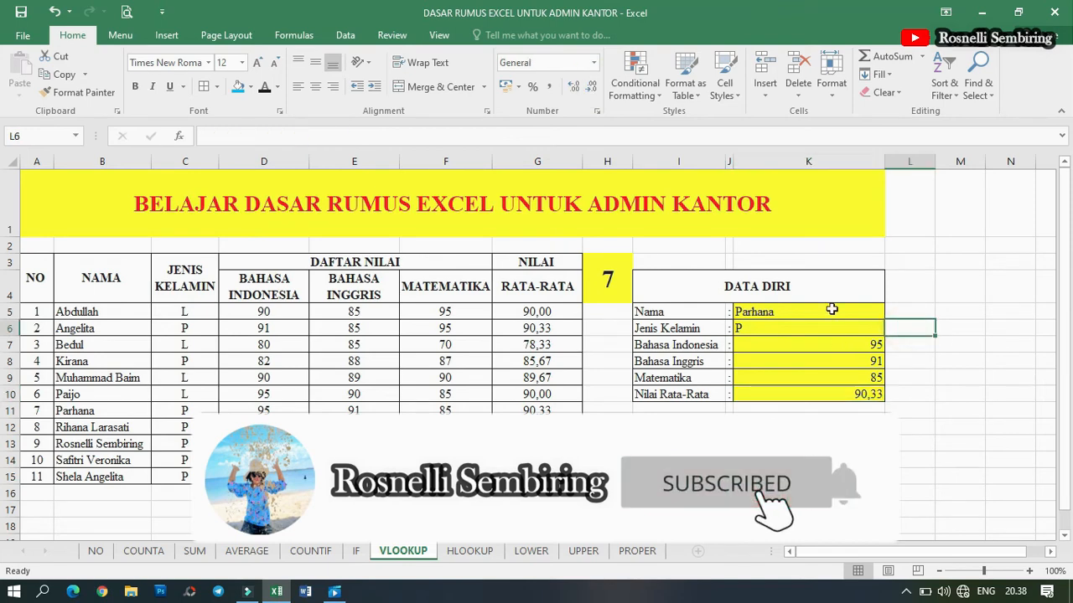
Left-align the DATA DIRI values in K5:K10.
{"action": "left_click_drag", "start_coordinate": [826, 310], "coordinate": [830, 394]}
{"action": "left_click", "coordinate": [298, 86]}
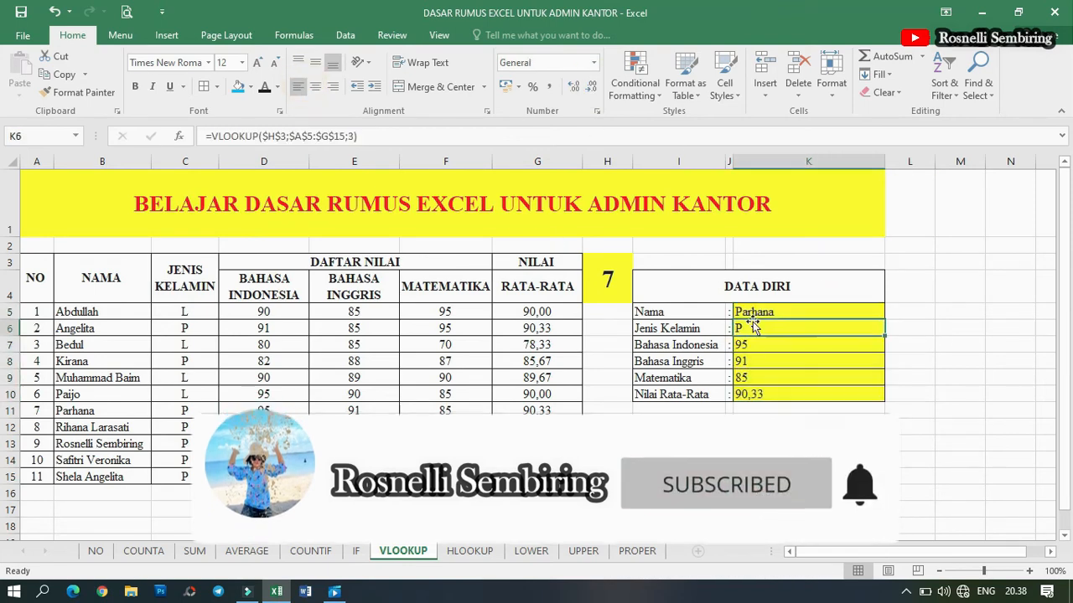
{"action": "key", "text": "Down"}
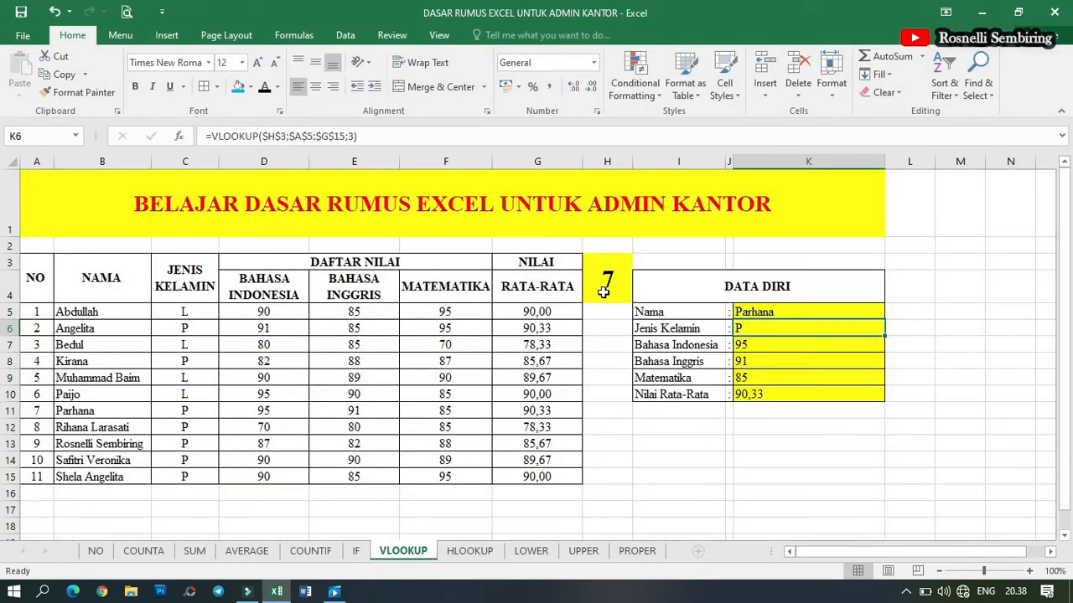
Test the DATA DIRI form by setting the lookup number in H3 to 1 and selecting the matching student's row 5.
{"action": "left_click", "coordinate": [608, 282]}
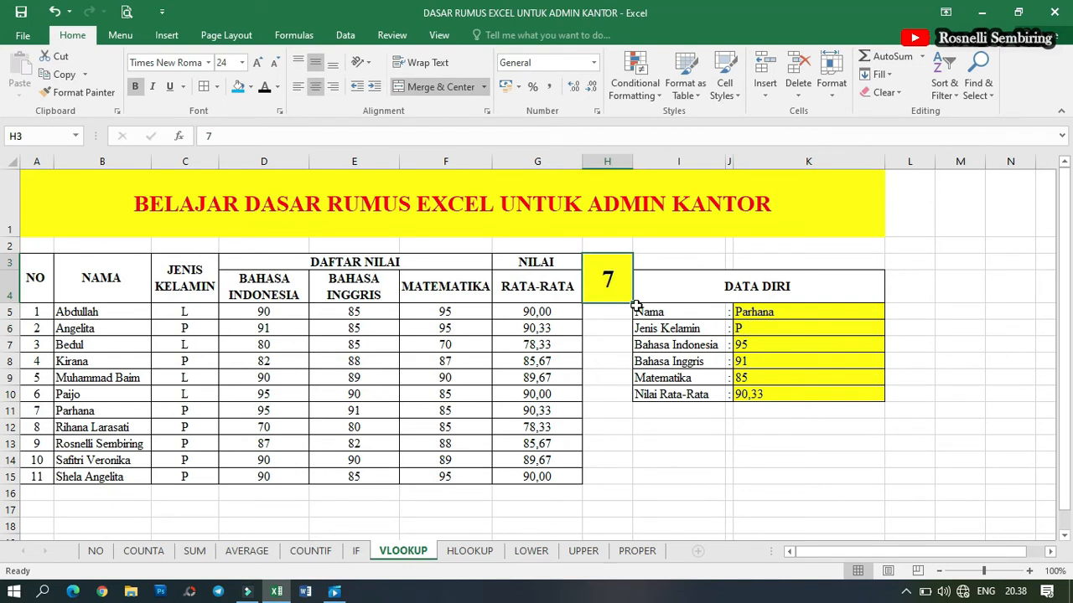
{"action": "type", "text": "1"}
{"action": "key", "text": "Return"}
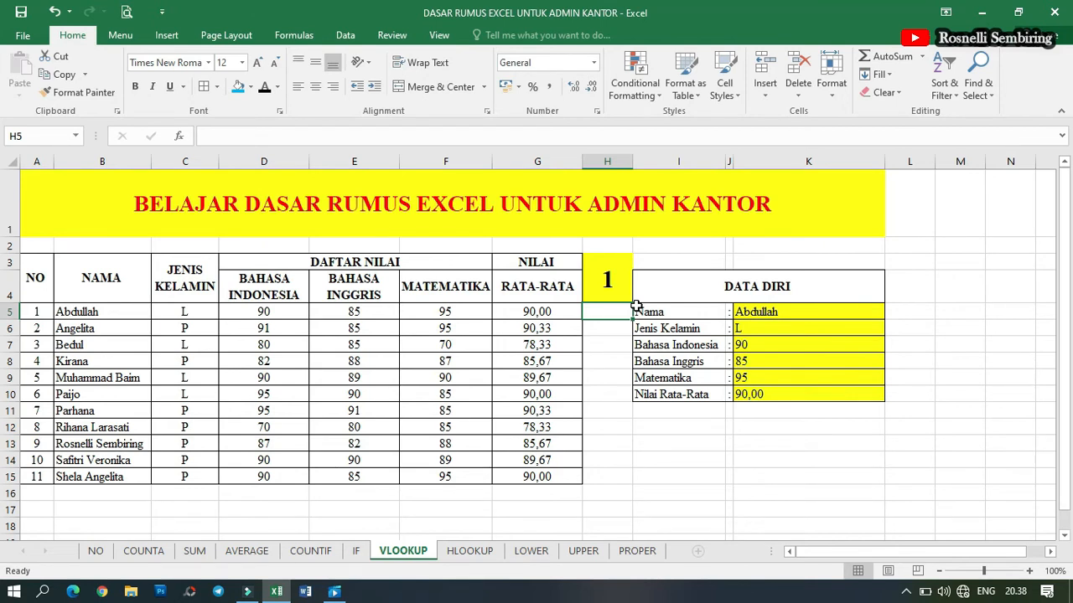
{"action": "left_click", "coordinate": [10, 311]}
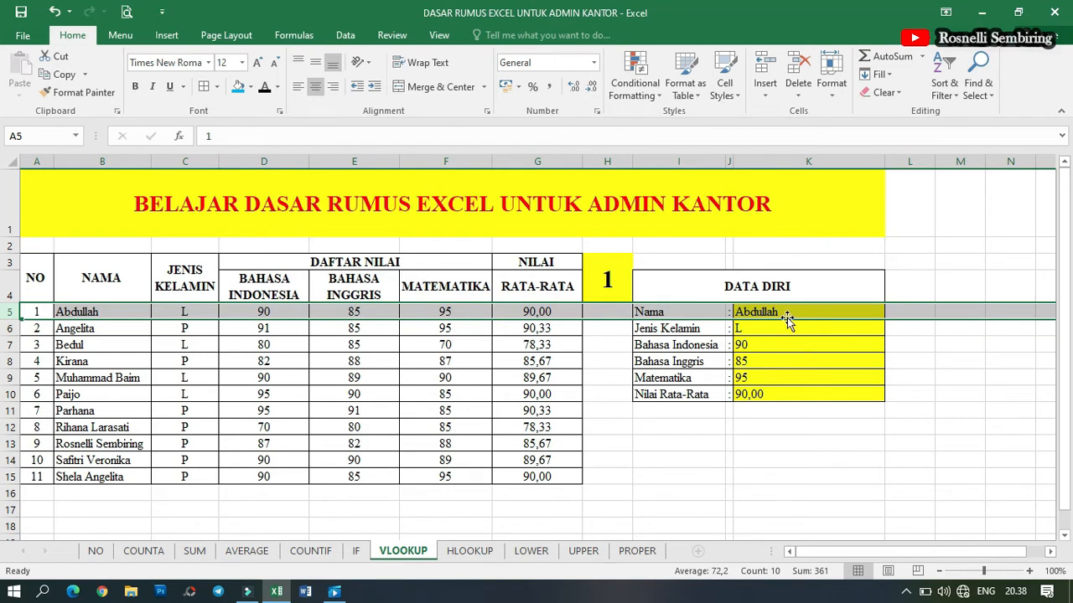
Set the lookup number in H3 to 4 to load another student's record into the DATA DIRI form.
{"action": "left_click", "coordinate": [609, 281]}
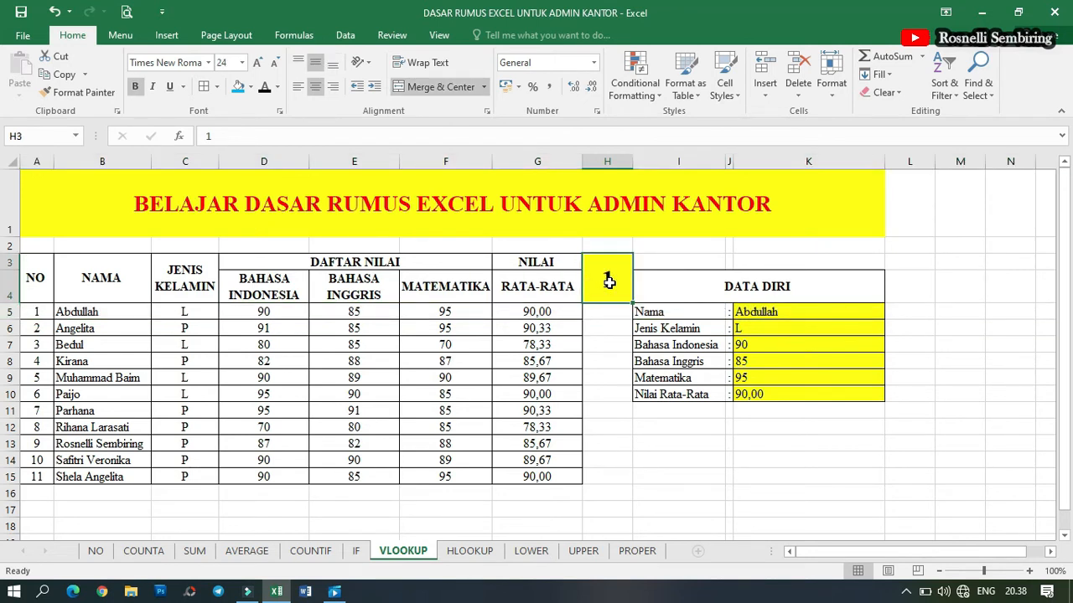
{"action": "type", "text": "4"}
{"action": "key", "text": "Return"}
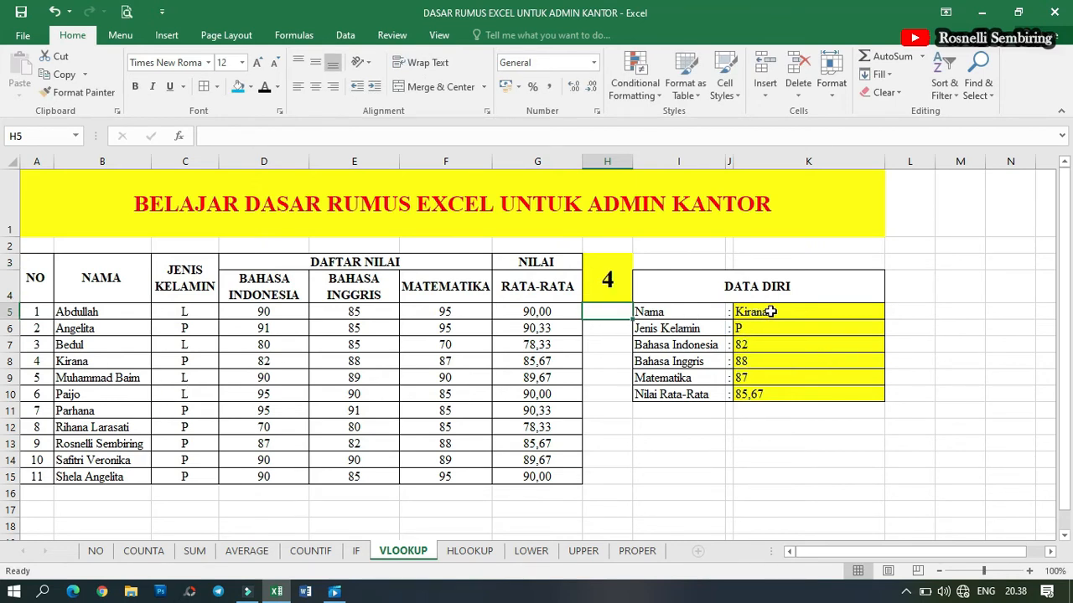
Check the looked-up DATA DIRI values in K5:K10 and save the workbook.
{"action": "left_click_drag", "start_coordinate": [769, 312], "coordinate": [781, 398]}
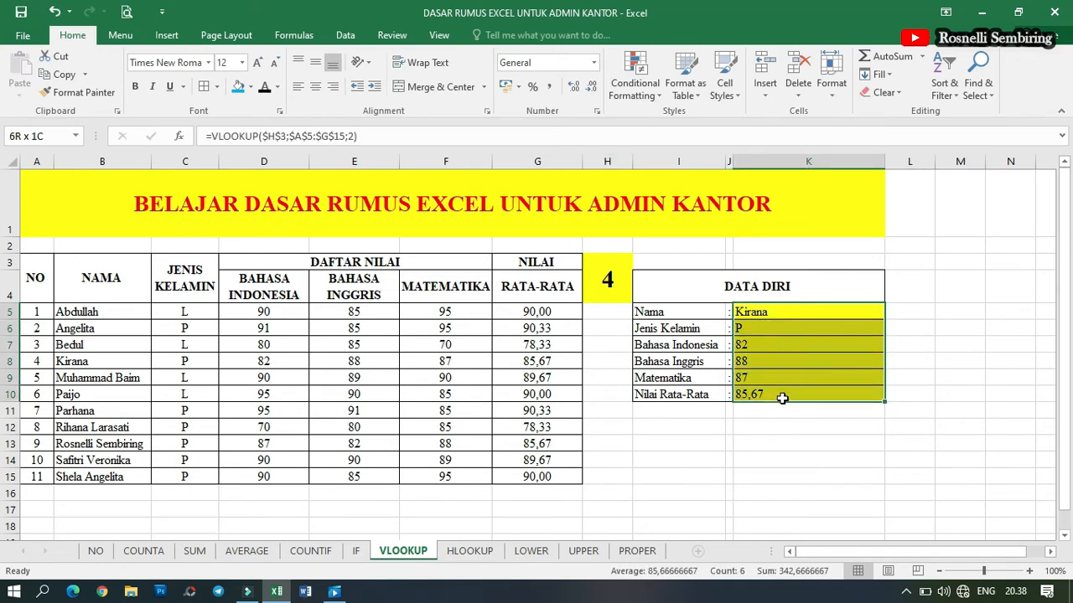
{"action": "left_click", "coordinate": [781, 352]}
{"action": "left_click", "coordinate": [23, 13]}
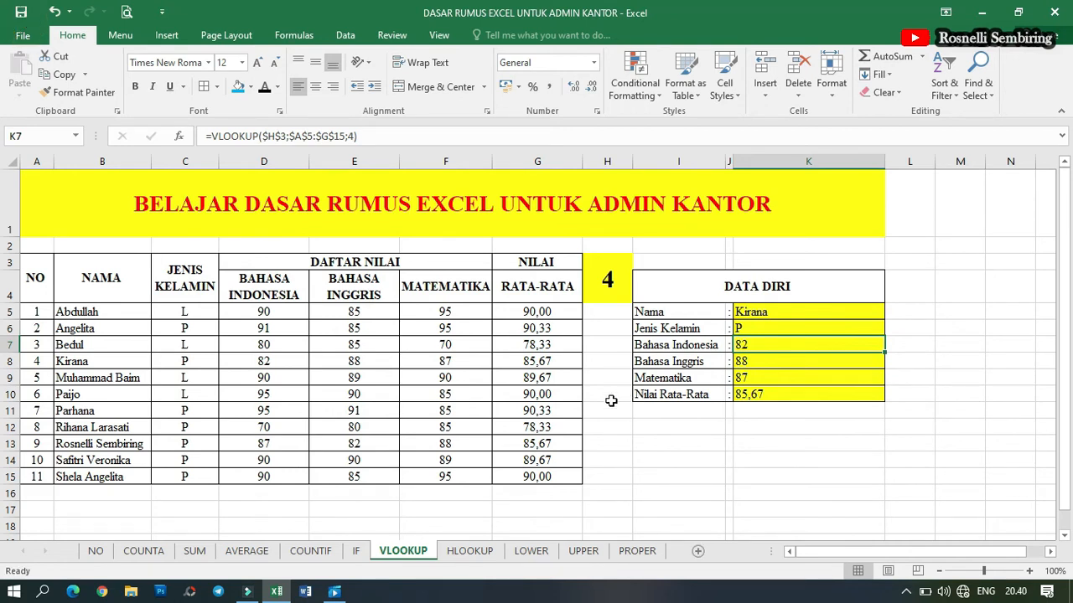
Switch to the HLOOKUP sheet and examine the POTONGAN PAJAK table's tax rates for groups 1A, 1B and 1C.
{"action": "left_click", "coordinate": [471, 560]}
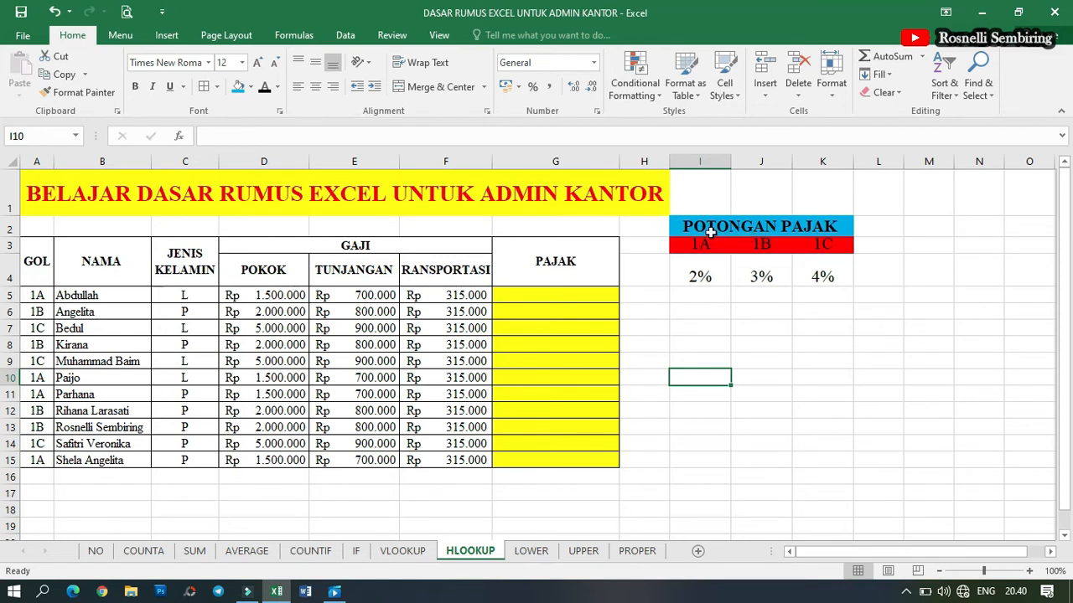
{"action": "left_click_drag", "start_coordinate": [705, 228], "coordinate": [812, 285]}
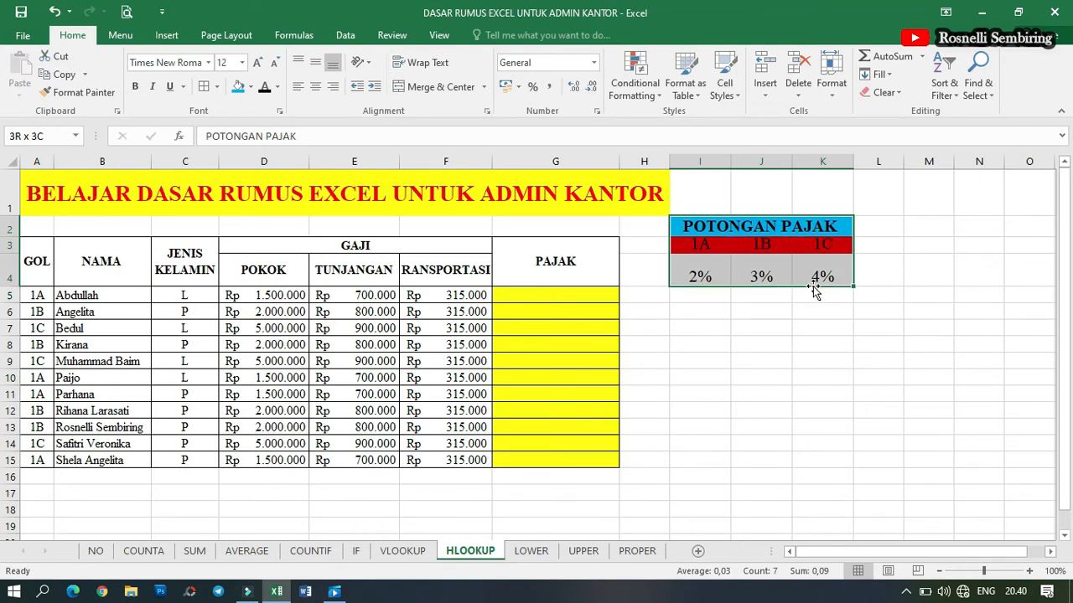
{"action": "left_click", "coordinate": [709, 244]}
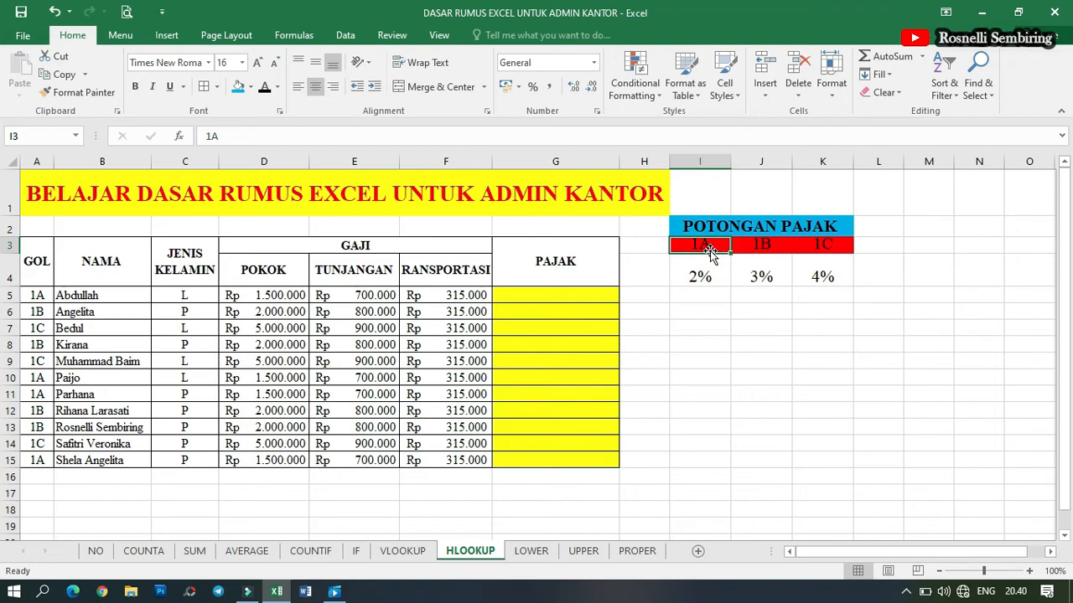
{"action": "left_click", "coordinate": [710, 275]}
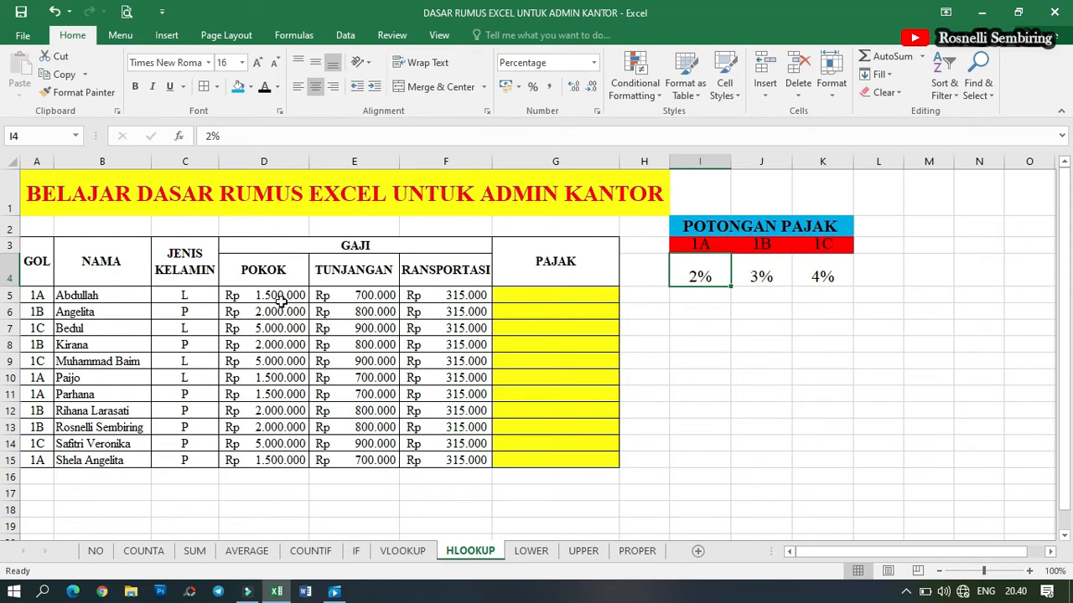
{"action": "left_click", "coordinate": [762, 276]}
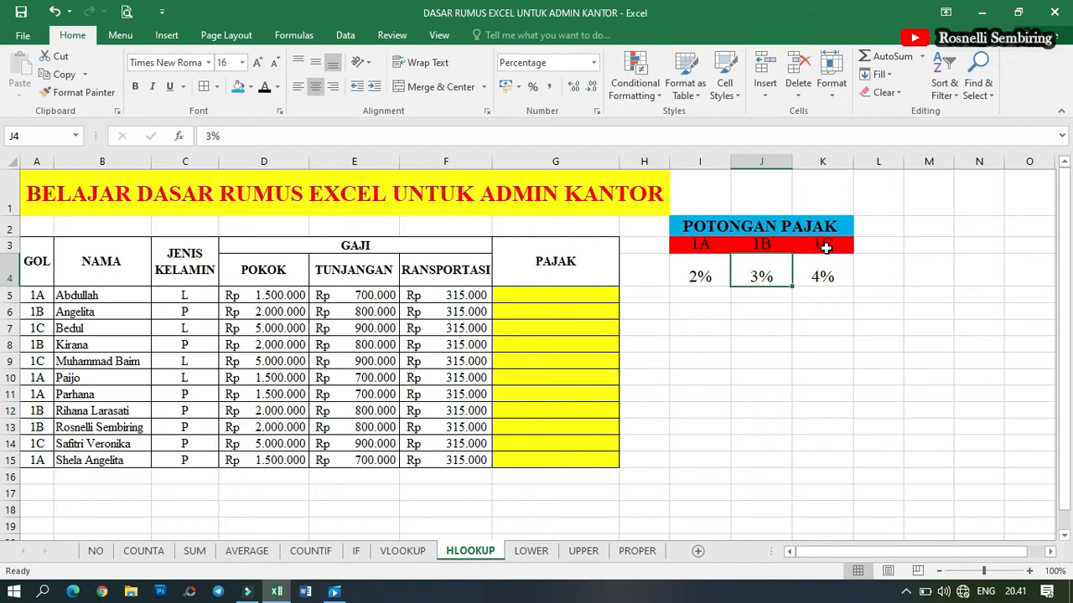
{"action": "left_click", "coordinate": [826, 247]}
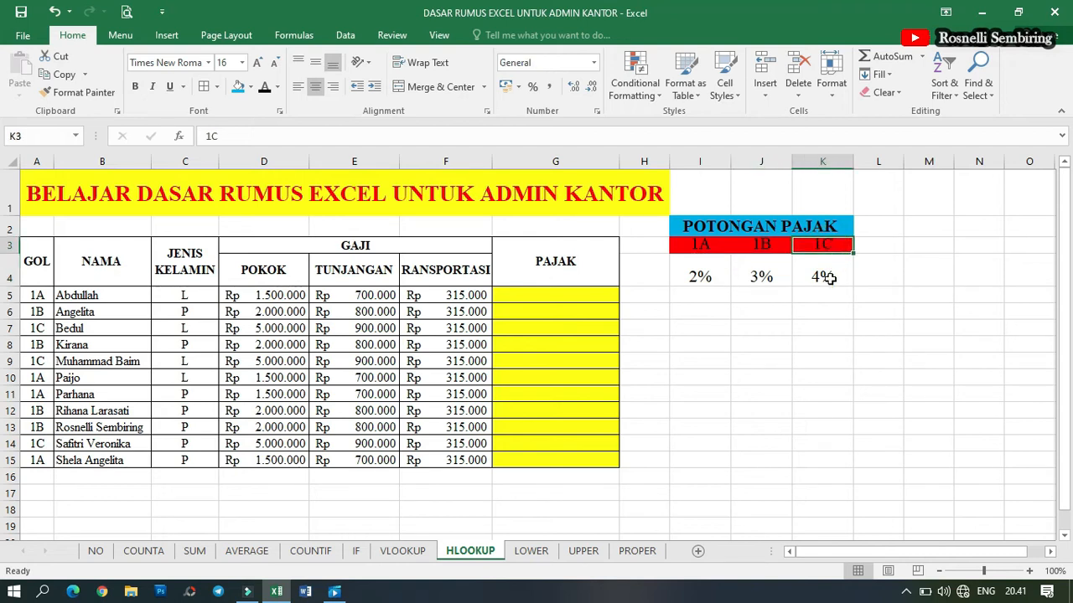
{"action": "left_click", "coordinate": [828, 278]}
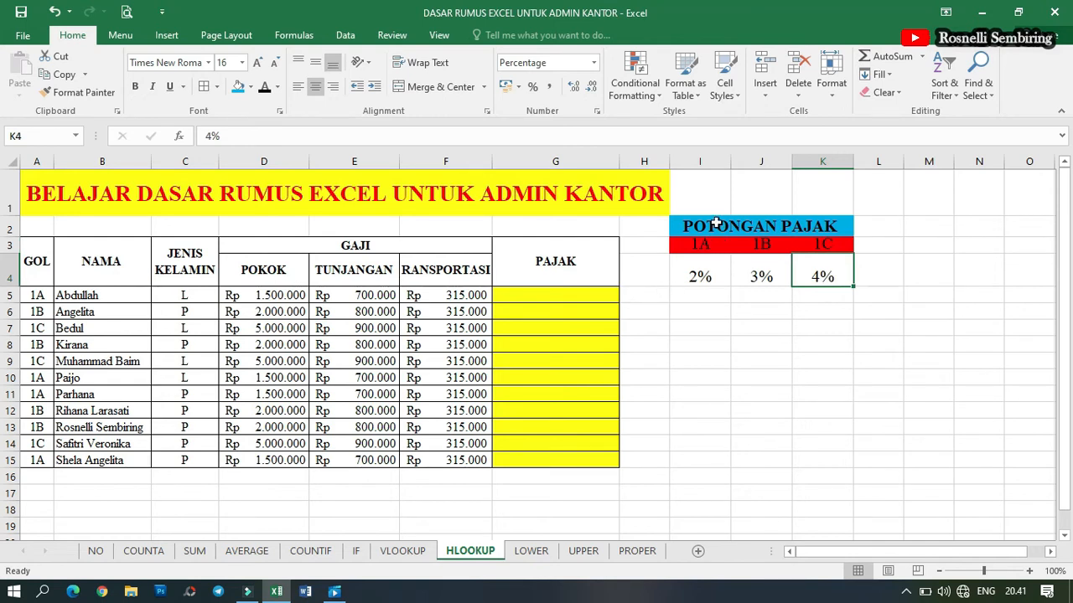
{"action": "left_click", "coordinate": [716, 223]}
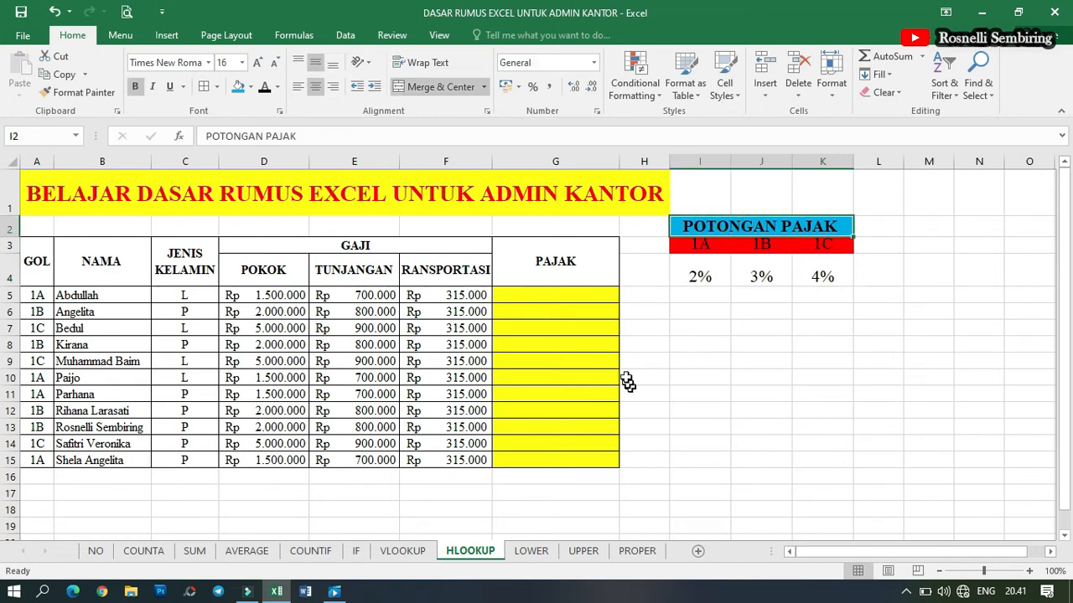
Calculate the first employee's PAJAK in G5 with =HLOOKUP(A5;I3:K4;2)*D5.
{"action": "left_click", "coordinate": [547, 294]}
{"action": "type", "text": "="}
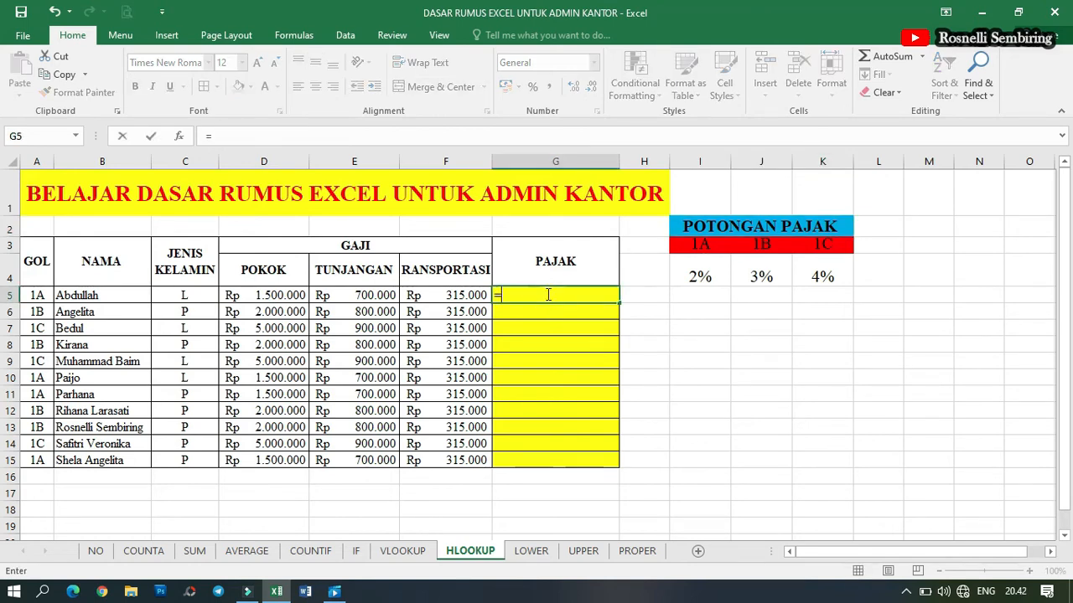
{"action": "type", "text": "h"}
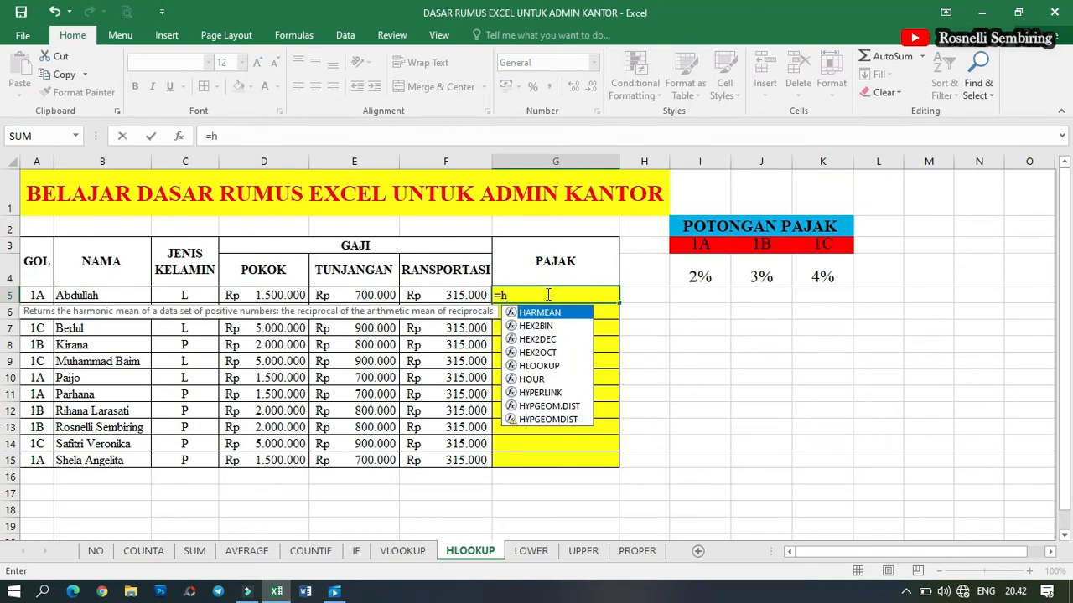
{"action": "double_click", "coordinate": [551, 366]}
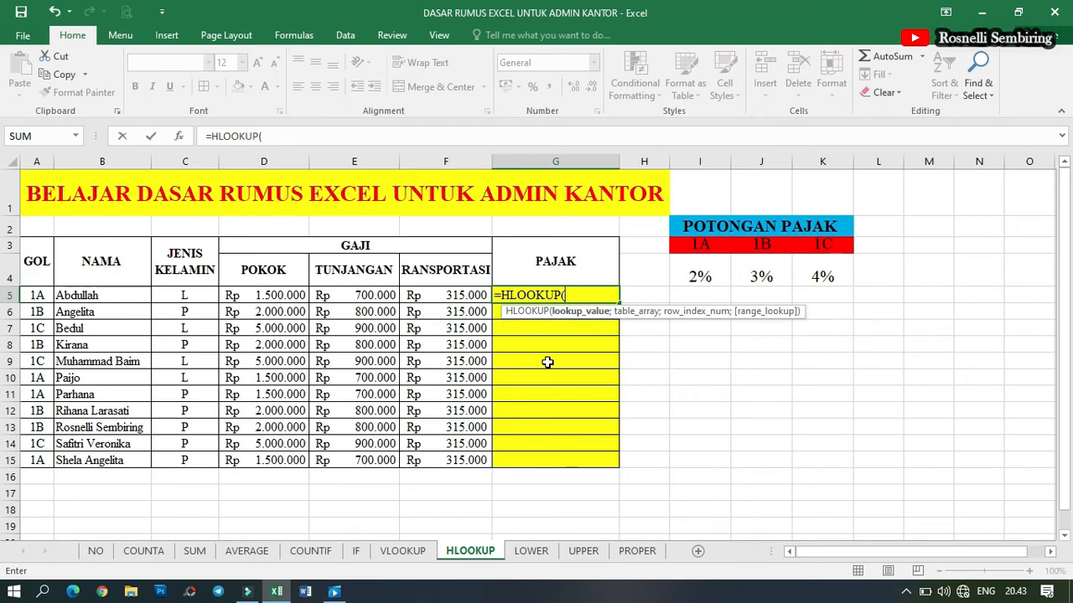
{"action": "left_click", "coordinate": [43, 295]}
{"action": "type", "text": ";"}
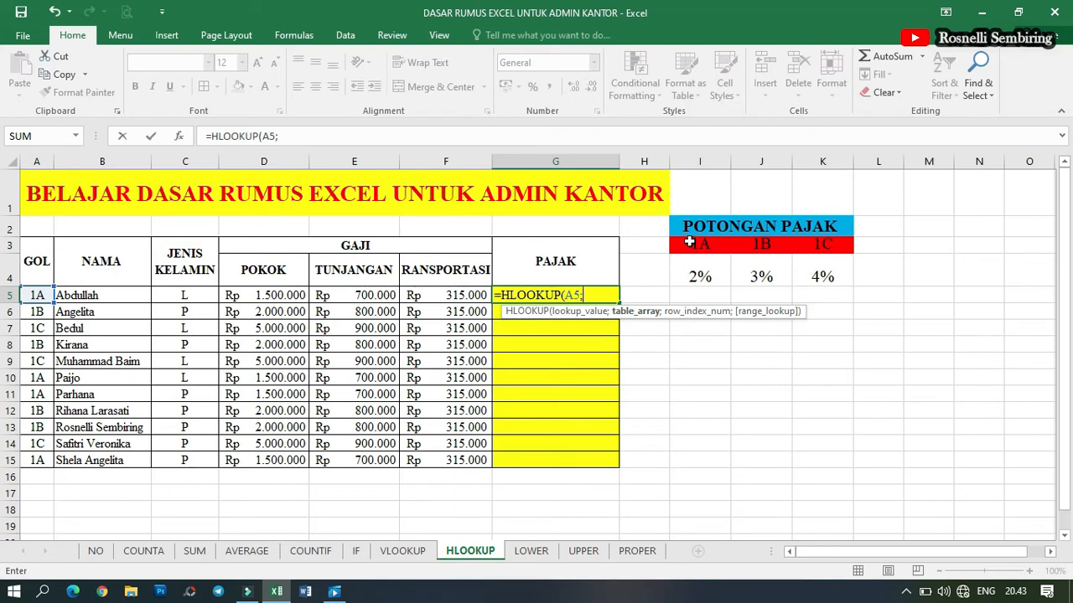
{"action": "left_click_drag", "start_coordinate": [688, 243], "coordinate": [825, 279]}
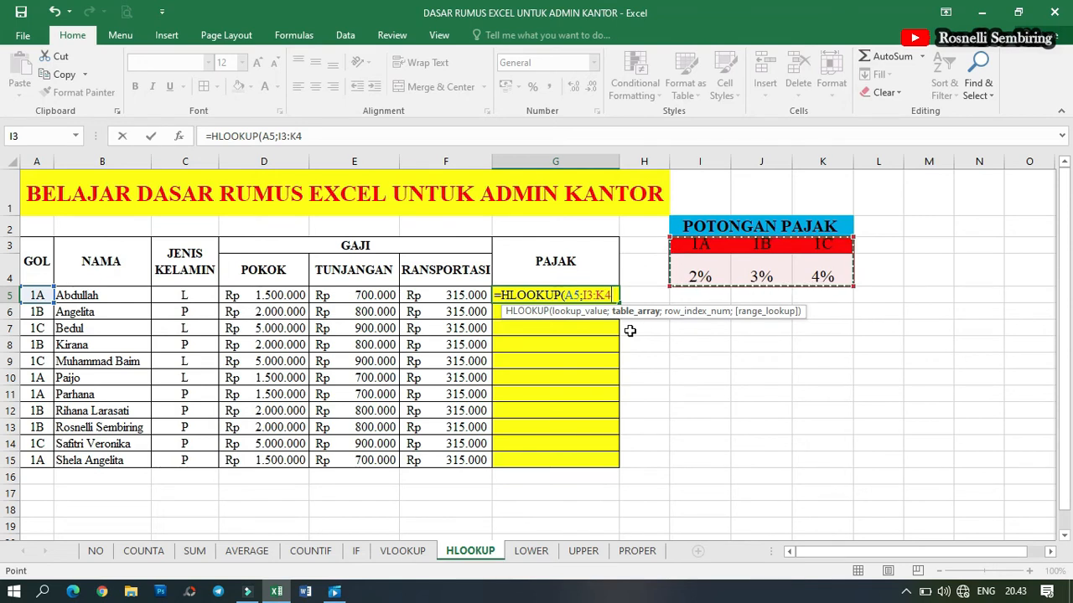
{"action": "type", "text": ";"}
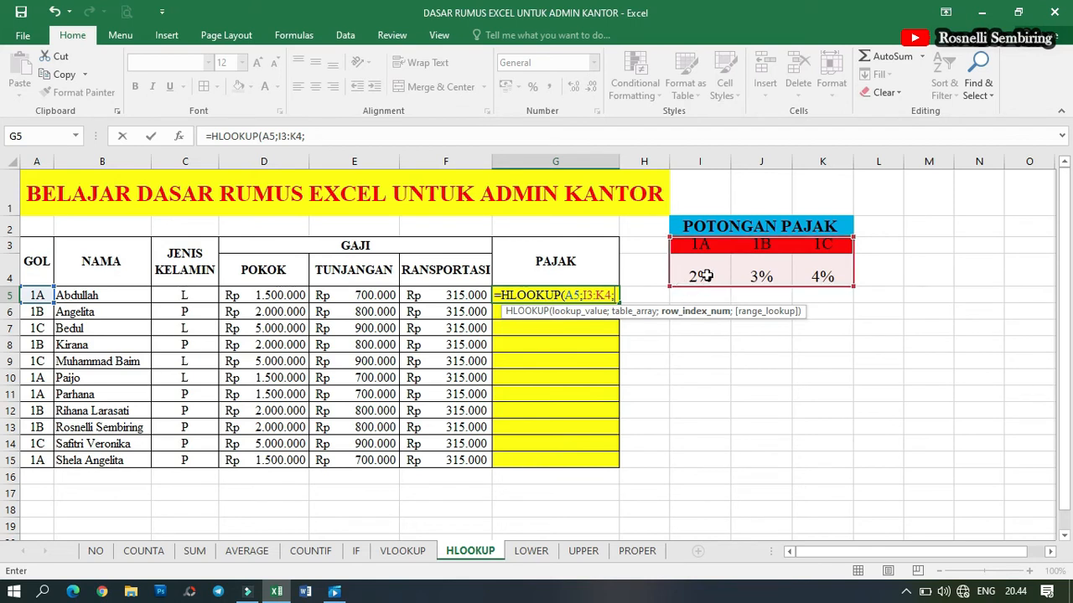
{"action": "type", "text": "2"}
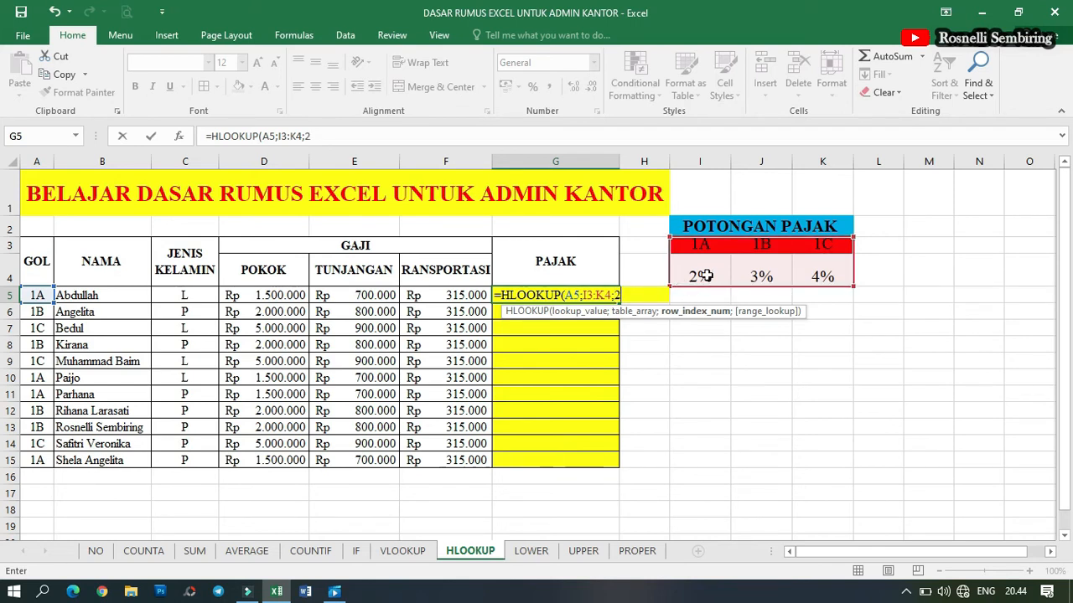
{"action": "type", "text": ")"}
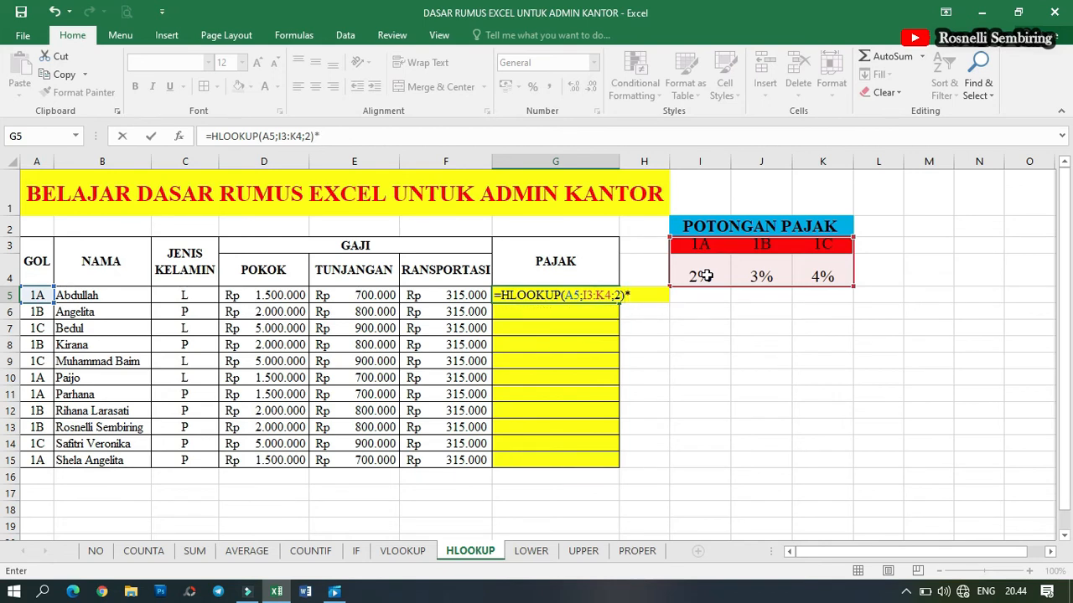
{"action": "type", "text": "*"}
{"action": "left_click", "coordinate": [264, 294]}
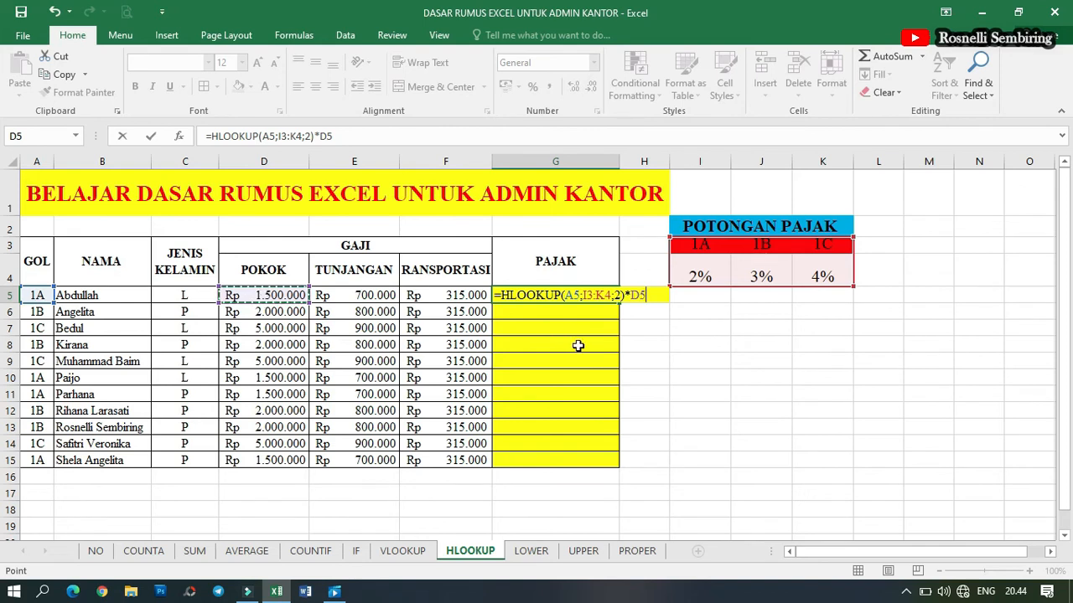
{"action": "key", "text": "ctrl+Return"}
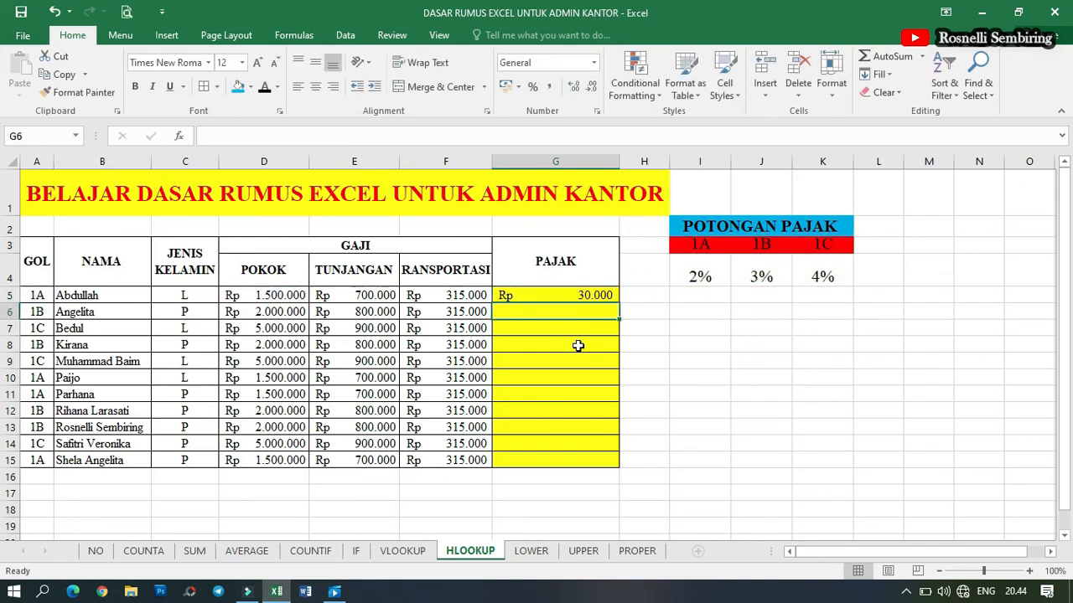
Fill the PAJAK formula from G5 down to G15.
{"action": "left_click", "coordinate": [595, 295]}
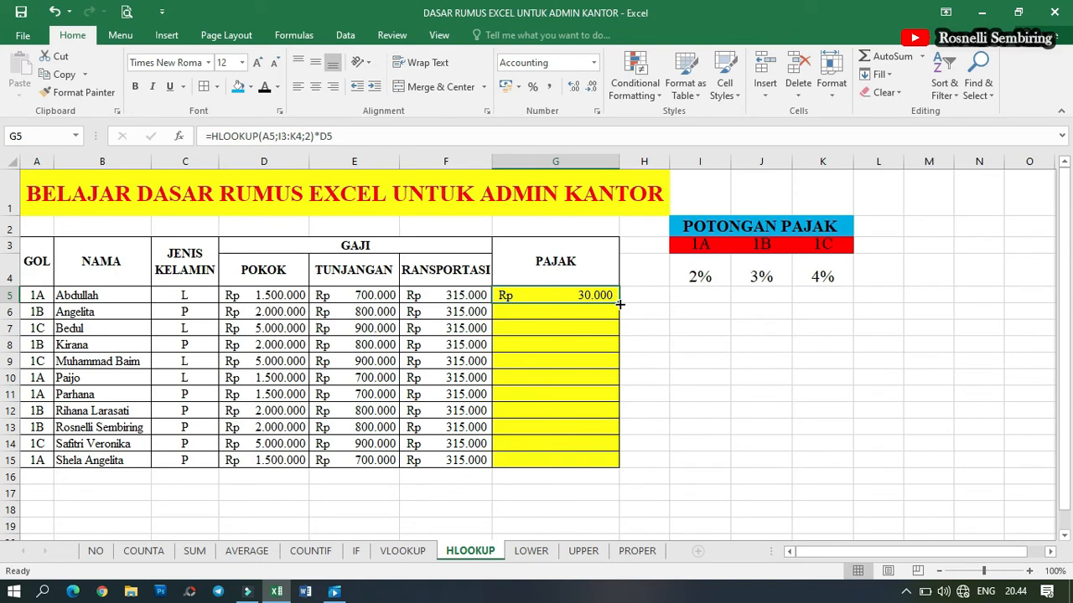
{"action": "left_click_drag", "start_coordinate": [618, 303], "coordinate": [648, 467]}
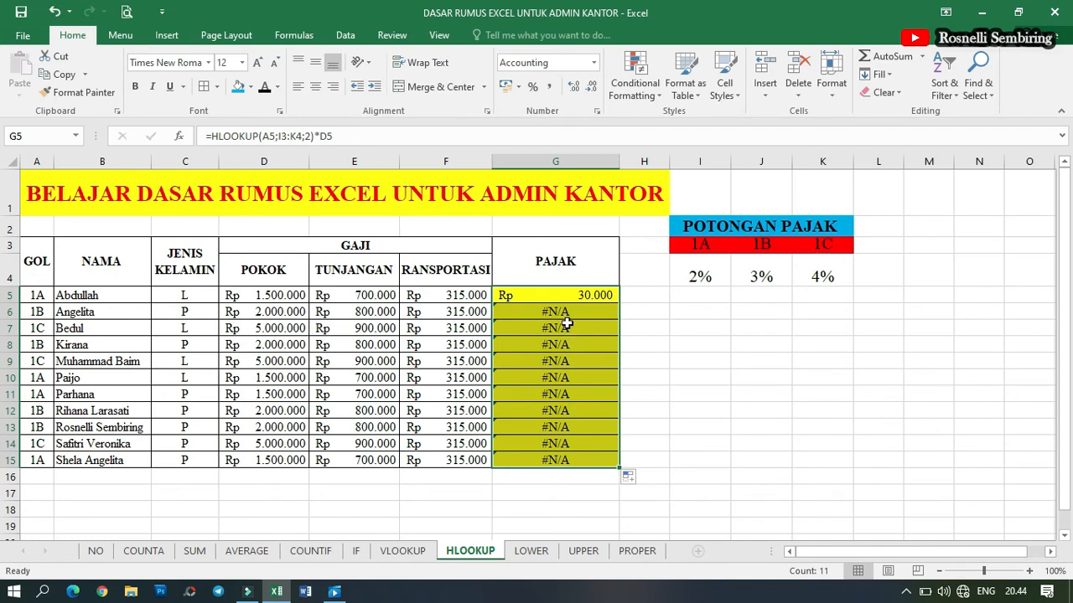
Make the lookup cell and table range absolute in G5's PAJAK formula: =HLOOKUP($A$5;$I$3:$K$4;2)*D5.
{"action": "left_click", "coordinate": [267, 138]}
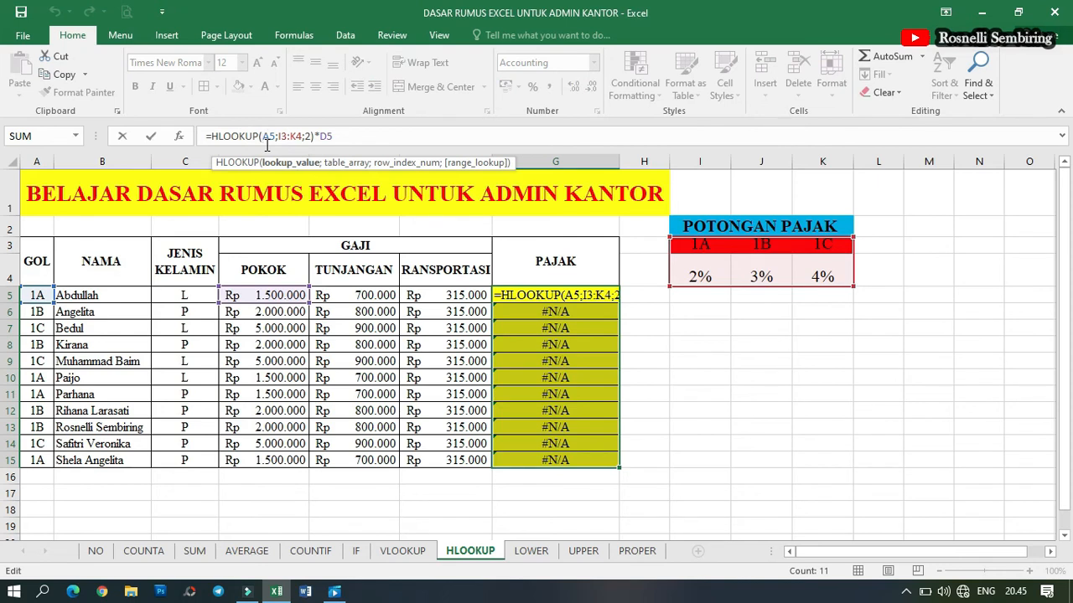
{"action": "key", "text": "F4"}
{"action": "key", "text": "Right"}
{"action": "type", "text": "$A"}
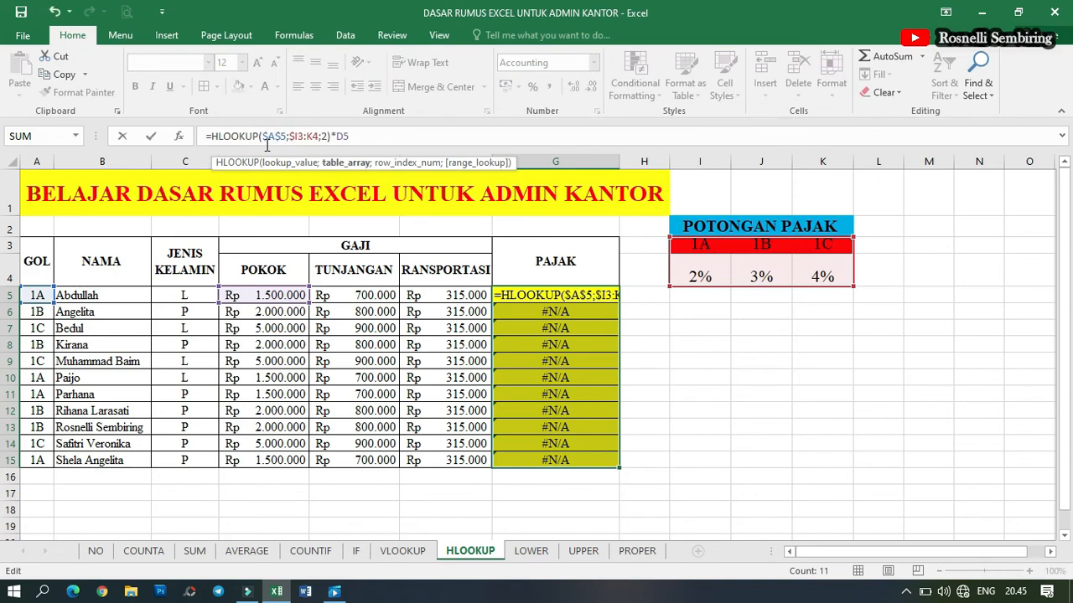
{"action": "type", "text": "$"}
{"action": "key", "text": "Right"}
{"action": "key", "text": "Right"}
{"action": "type", "text": "$"}
{"action": "key", "text": "Right"}
{"action": "type", "text": "$"}
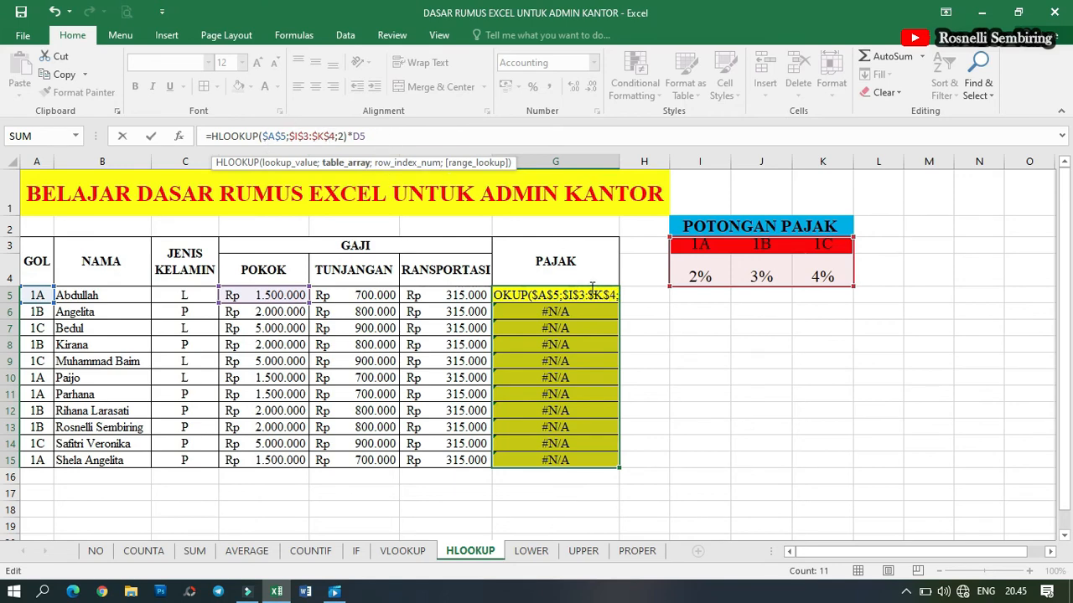
{"action": "key", "text": "Return"}
Fill the absolute-reference PAJAK formula from G5 down to G15 and check the copied cells.
{"action": "left_click", "coordinate": [592, 293]}
{"action": "double_click", "coordinate": [619, 302]}
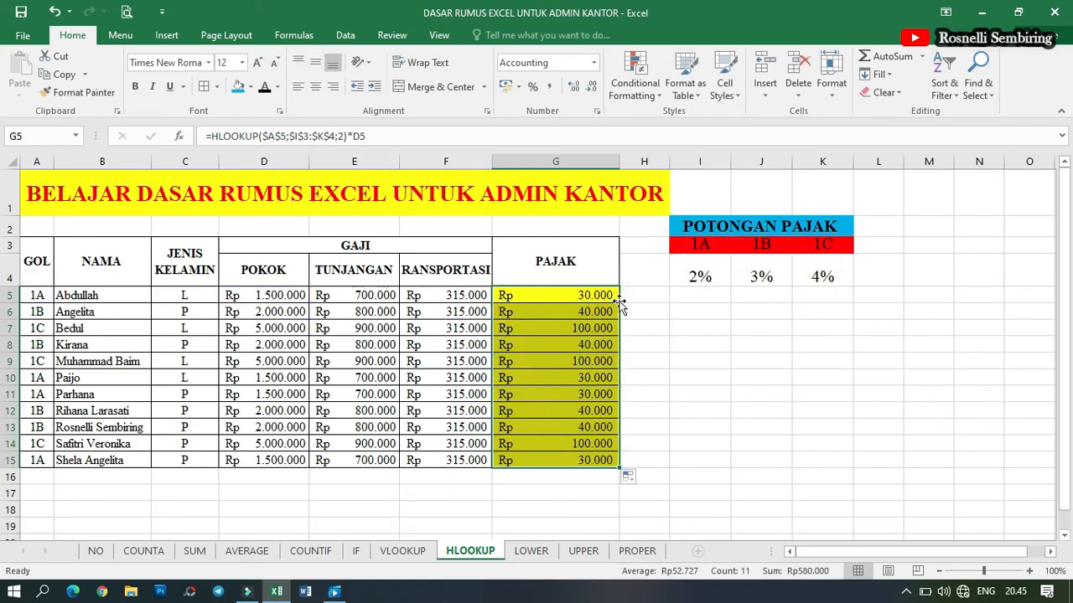
{"action": "left_click", "coordinate": [592, 328]}
{"action": "left_click", "coordinate": [589, 345]}
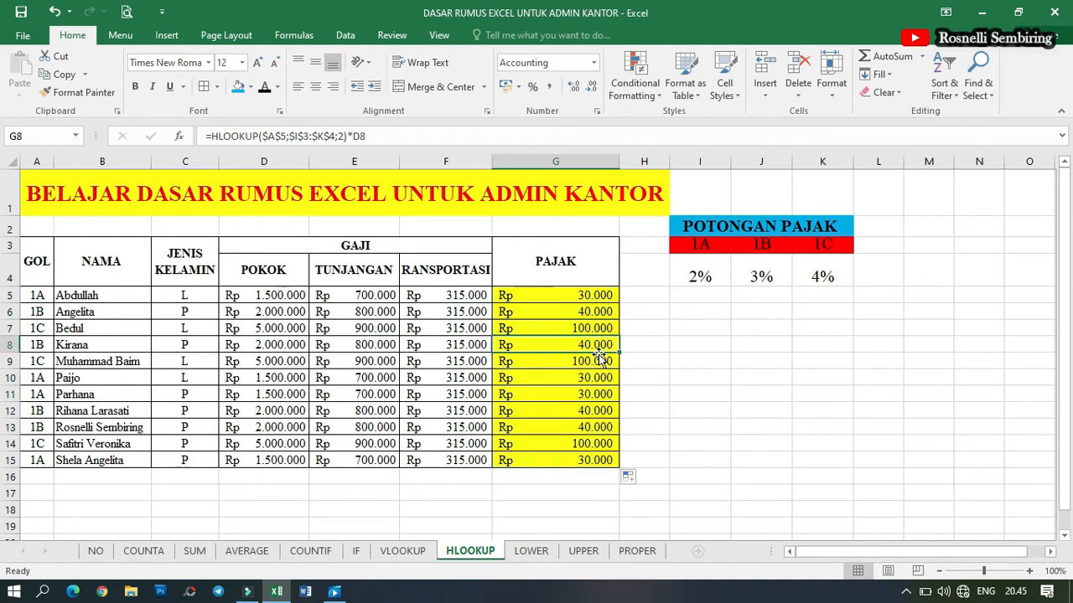
{"action": "left_click_drag", "start_coordinate": [607, 295], "coordinate": [605, 463]}
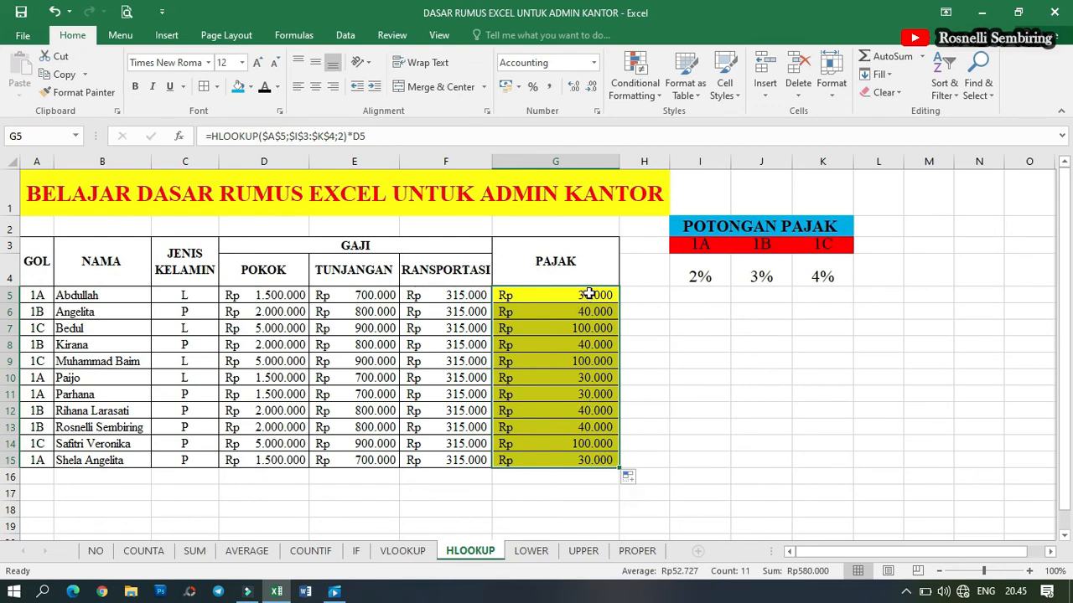
{"action": "left_click", "coordinate": [589, 294]}
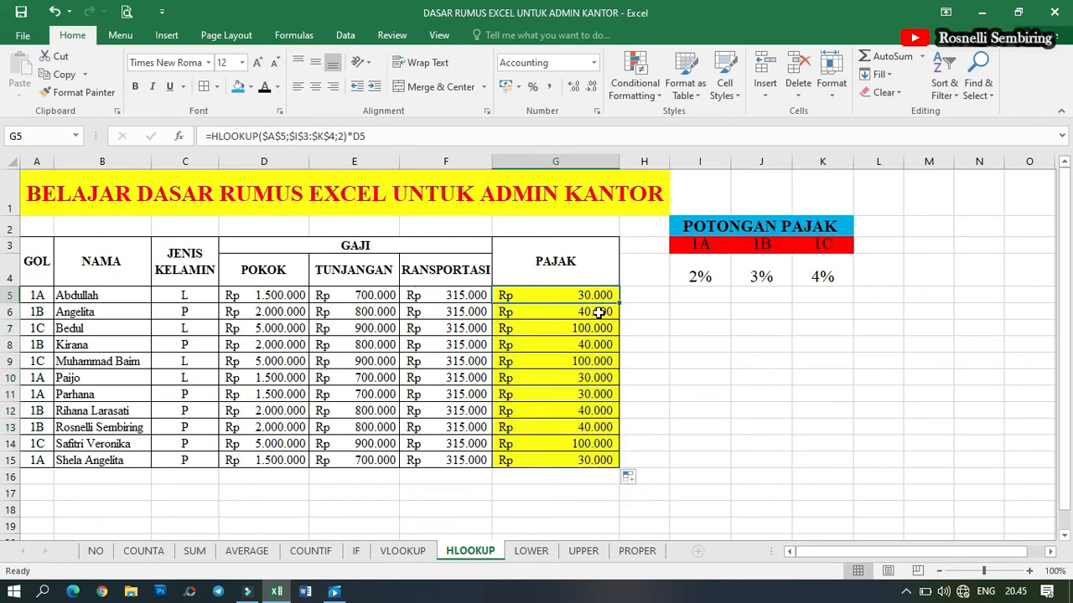
{"action": "left_click", "coordinate": [597, 311]}
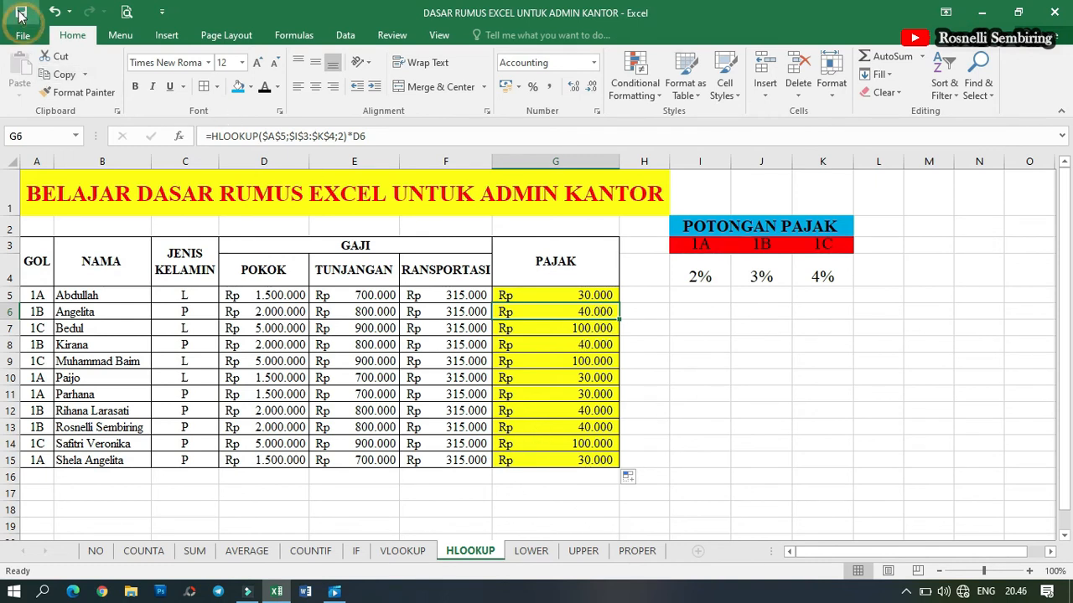
On the LOWER sheet, convert the row 7 sentence to lowercase in A12 with =LOWER(A7).
{"action": "left_click", "coordinate": [530, 550]}
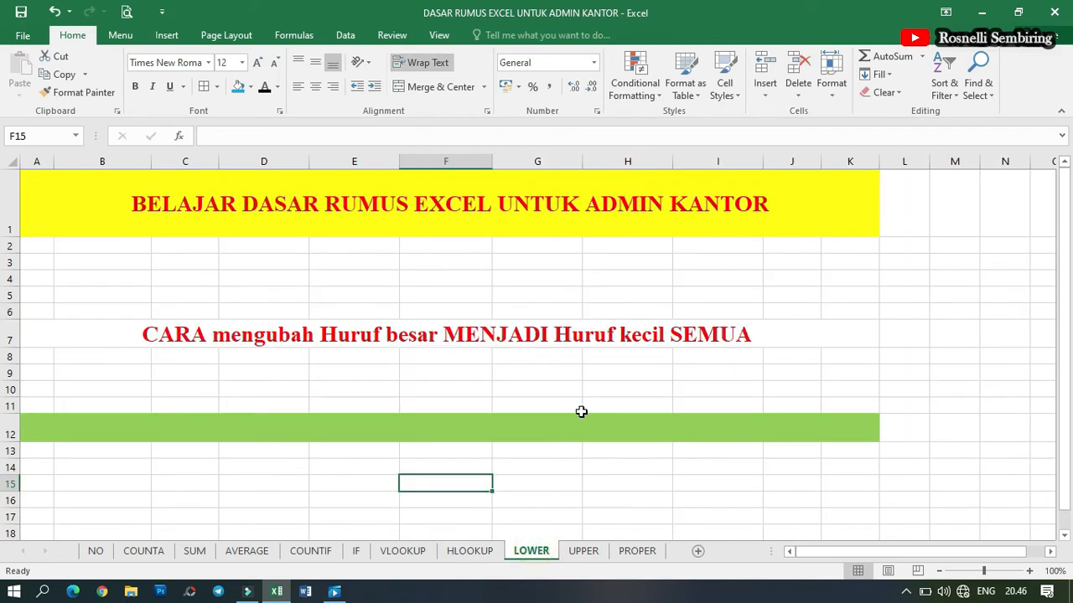
{"action": "left_click", "coordinate": [810, 329]}
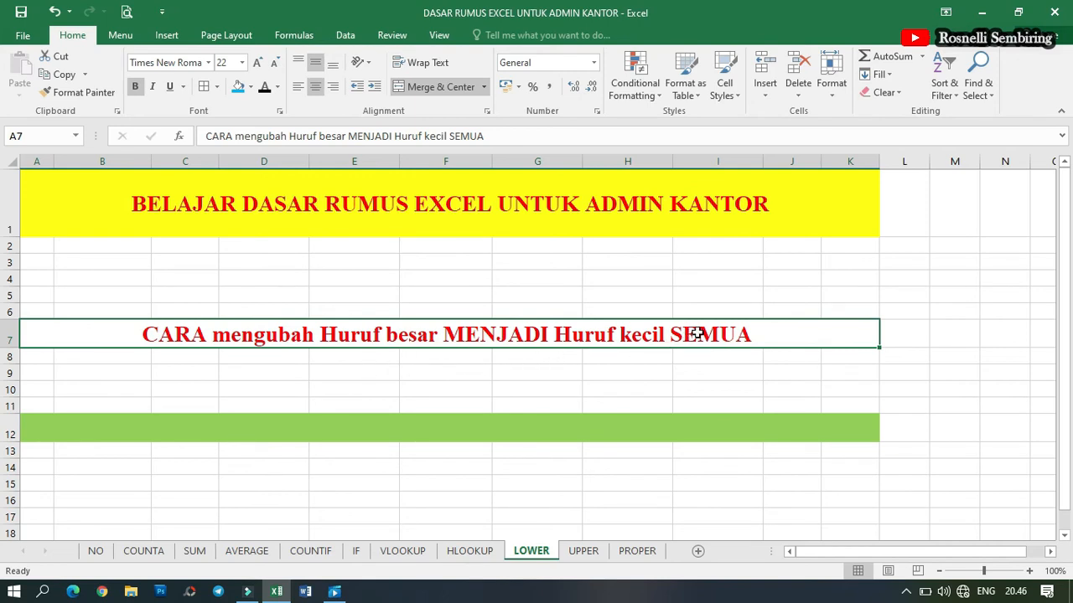
{"action": "left_click", "coordinate": [423, 426]}
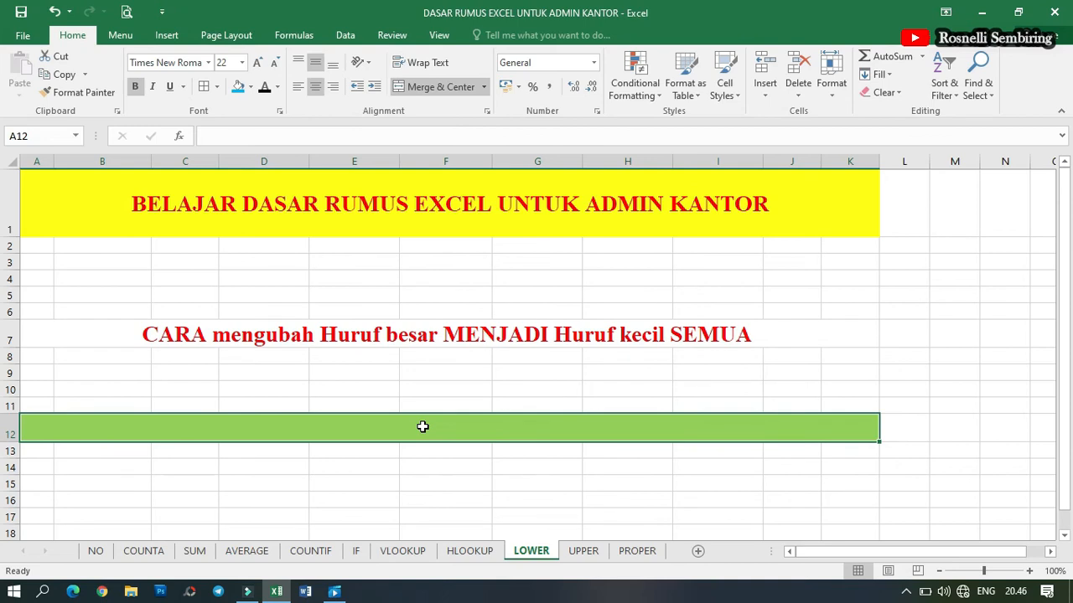
{"action": "type", "text": "=lo"}
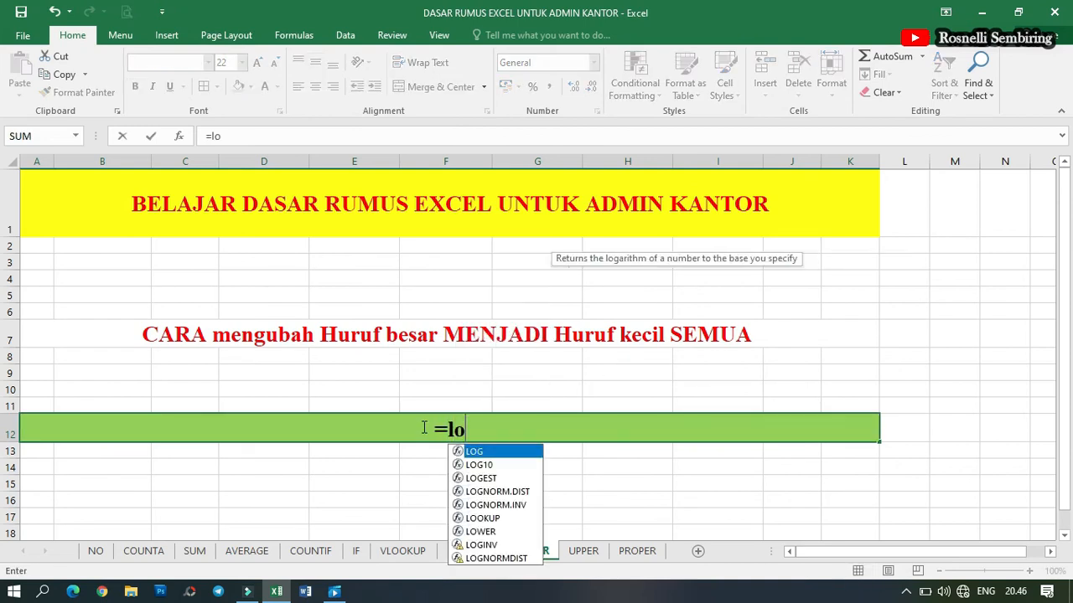
{"action": "double_click", "coordinate": [477, 532]}
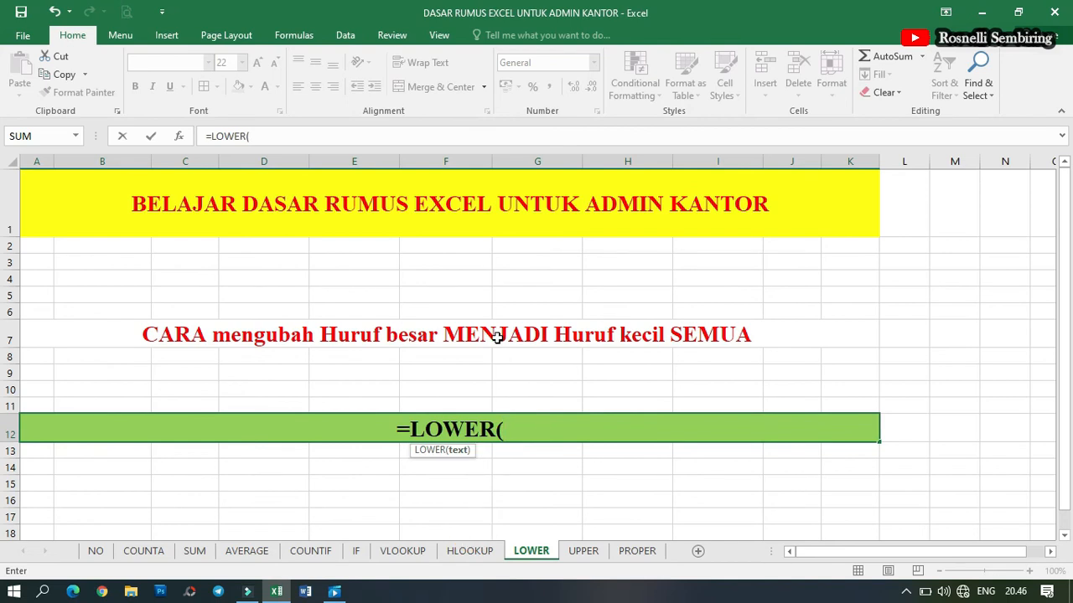
{"action": "left_click", "coordinate": [497, 337]}
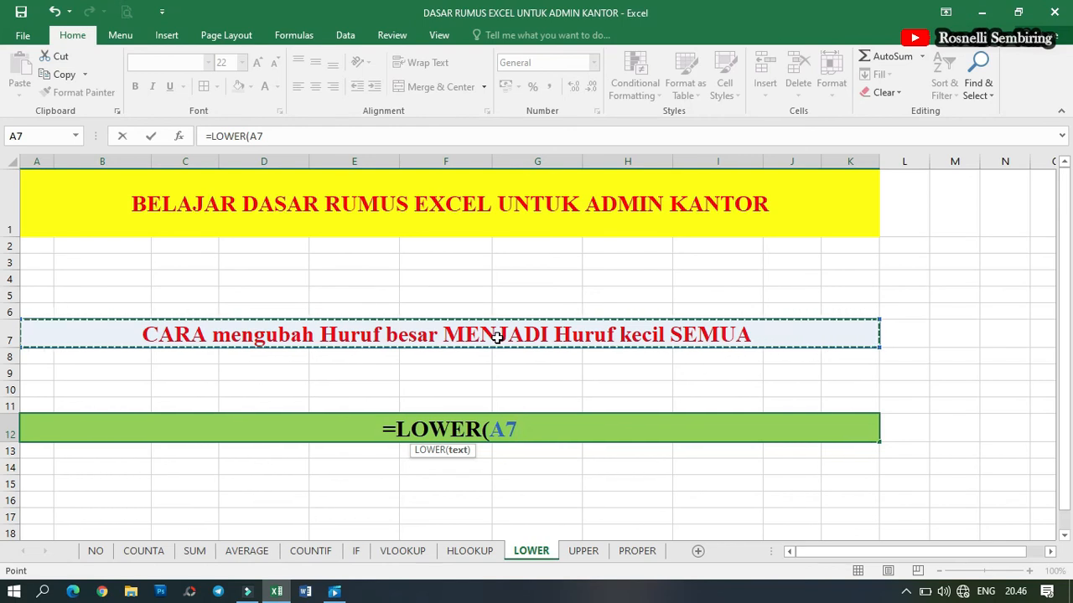
{"action": "type", "text": ")"}
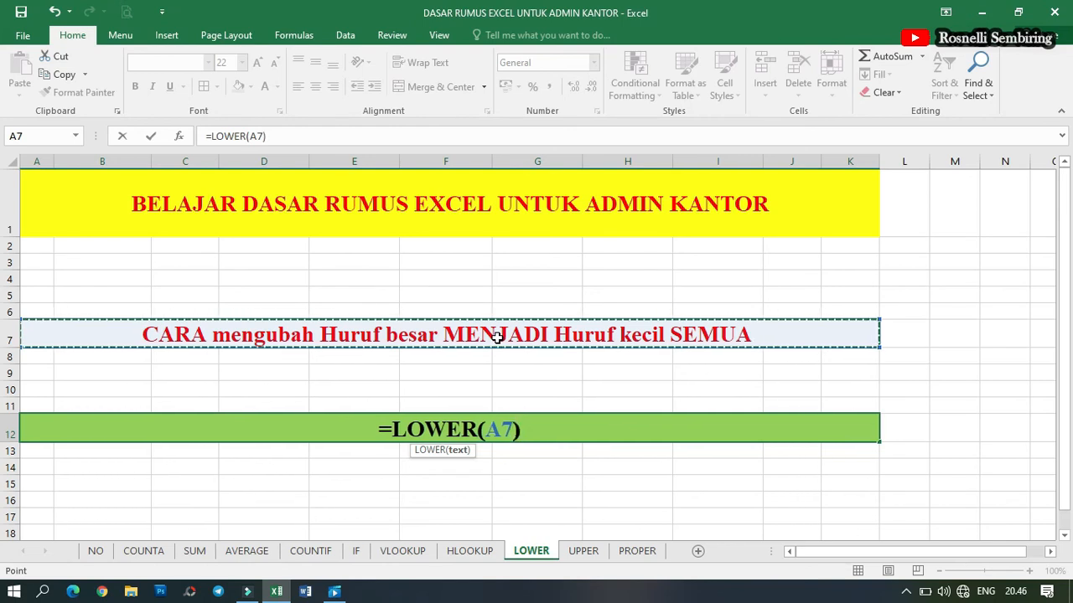
{"action": "key", "text": "Return"}
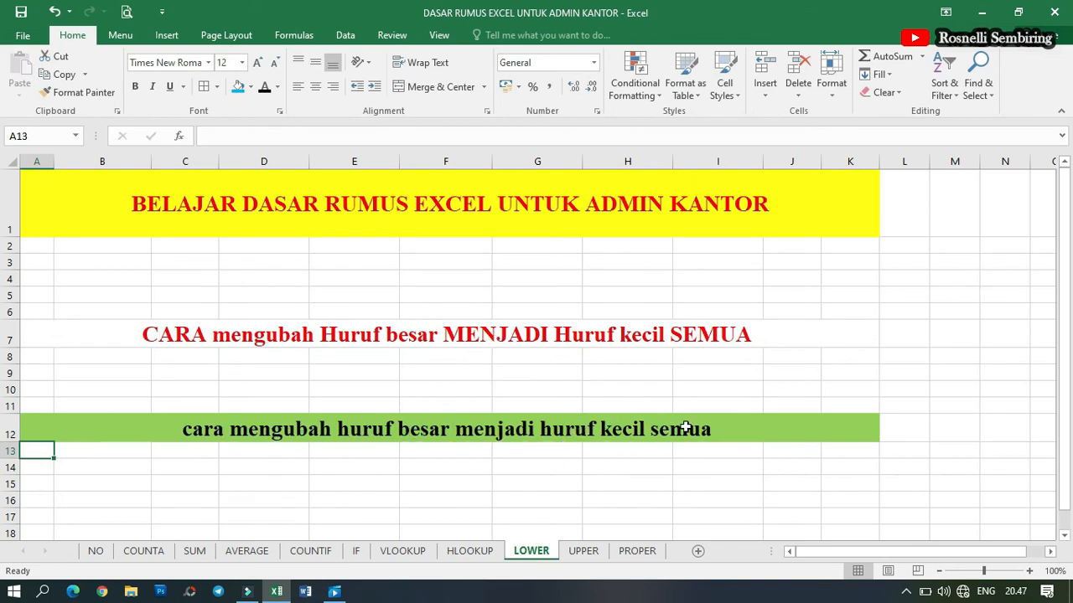
{"action": "left_click", "coordinate": [719, 429]}
On the UPPER sheet, convert the row 7 sentence to uppercase in A12 with =UPPER(A7).
{"action": "left_click", "coordinate": [582, 552]}
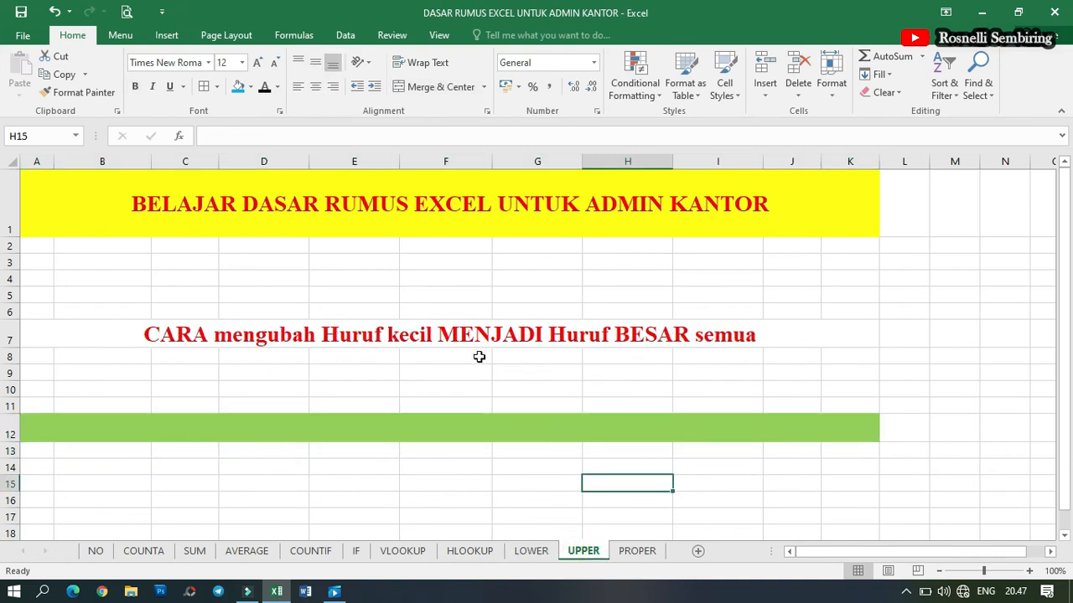
{"action": "left_click", "coordinate": [500, 433]}
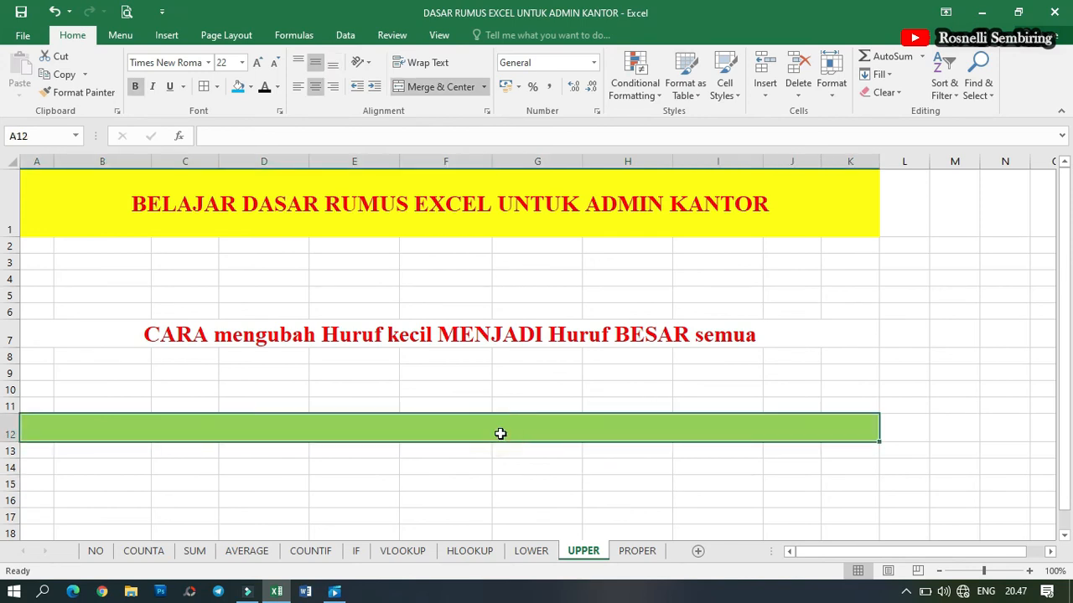
{"action": "type", "text": "="}
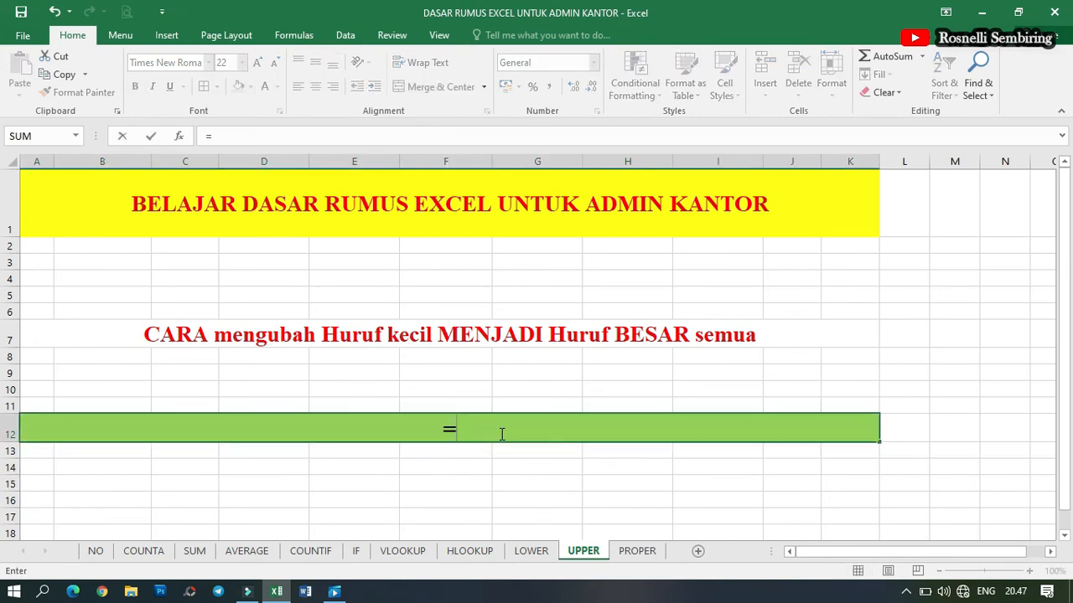
{"action": "type", "text": "up"}
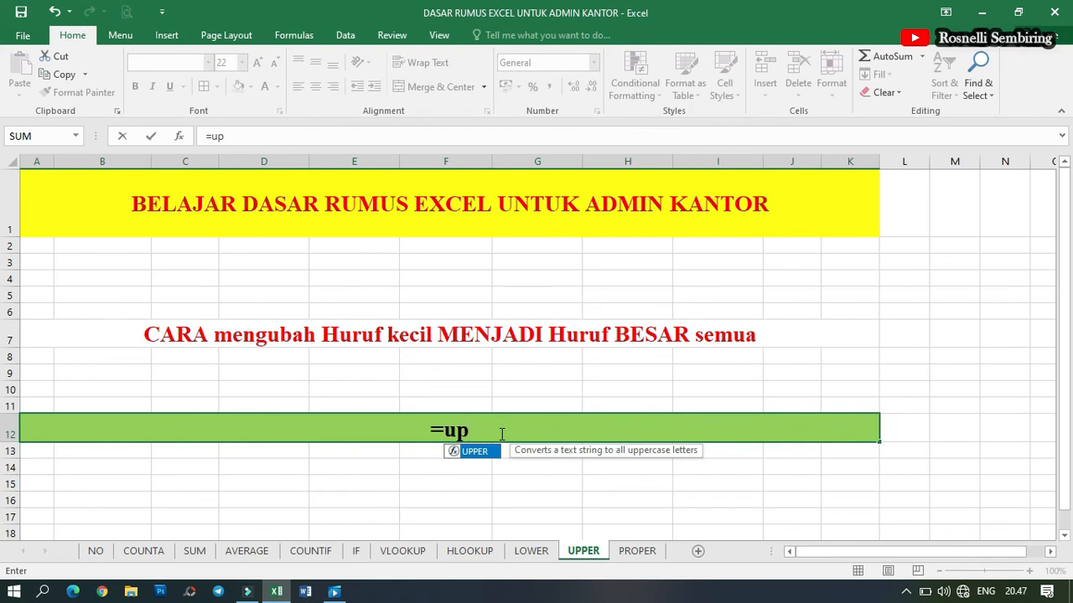
{"action": "double_click", "coordinate": [485, 460]}
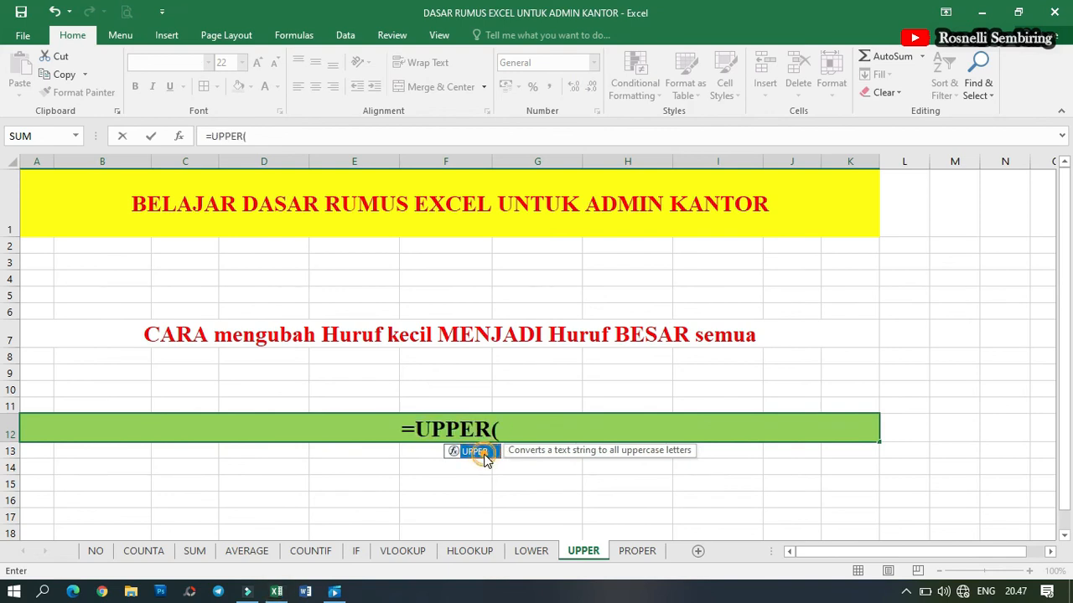
{"action": "left_click", "coordinate": [464, 330]}
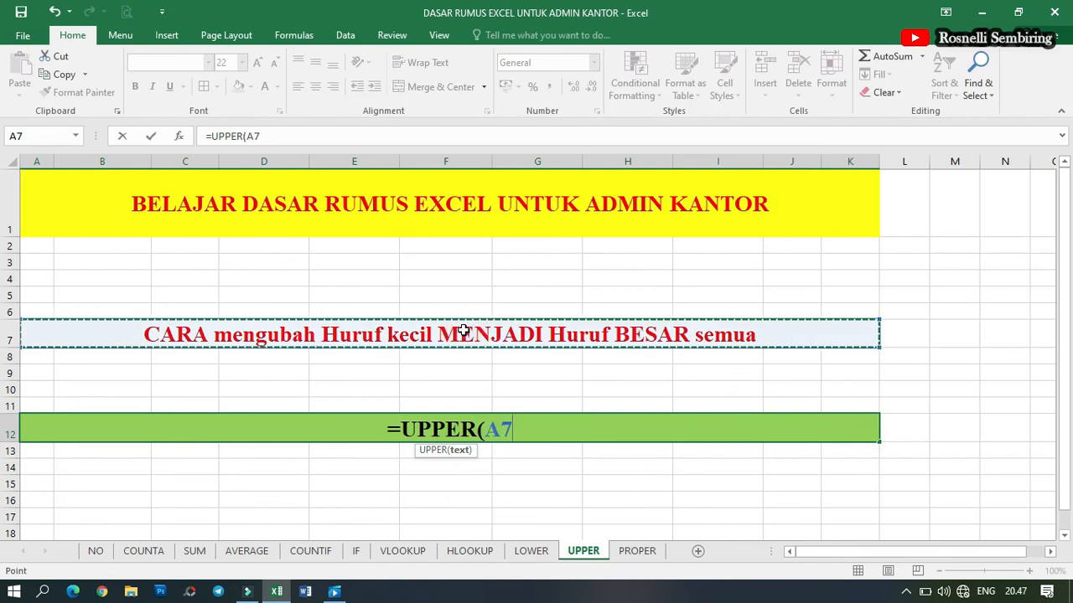
{"action": "type", "text": ")"}
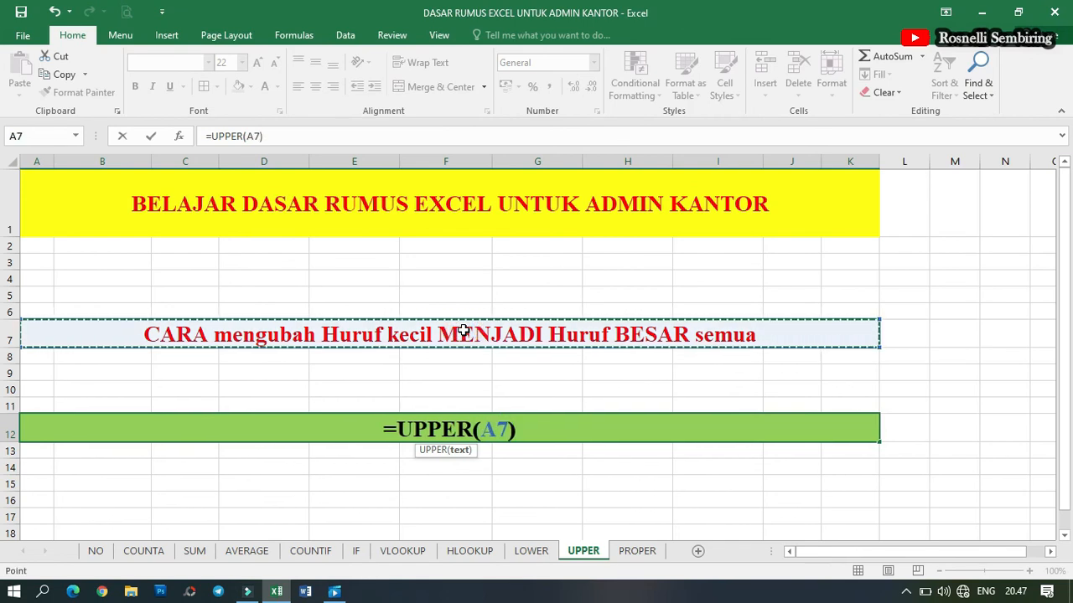
{"action": "key", "text": "Return"}
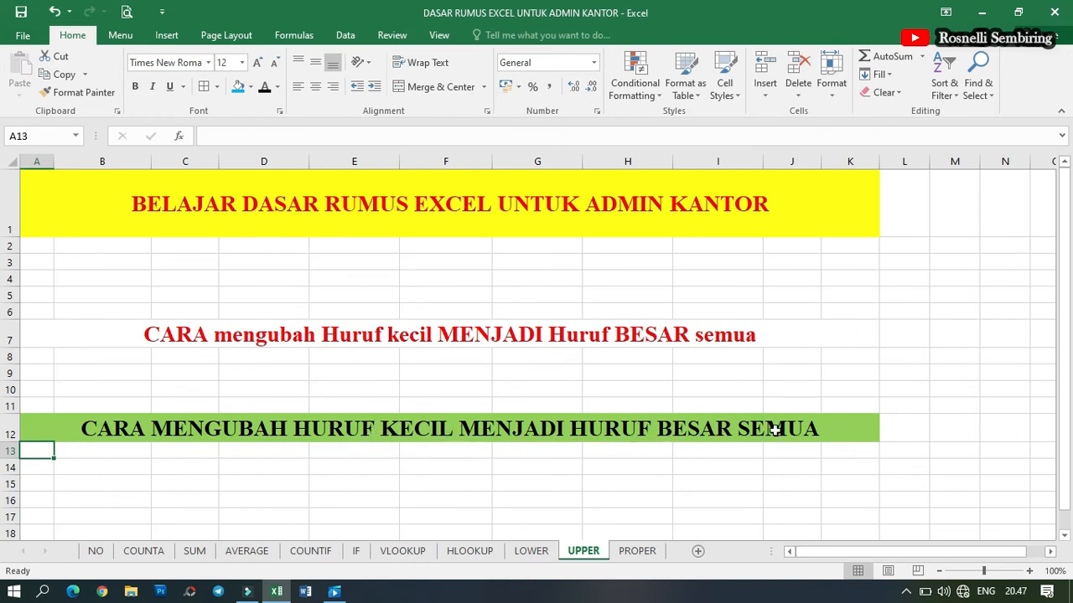
{"action": "left_click", "coordinate": [796, 429]}
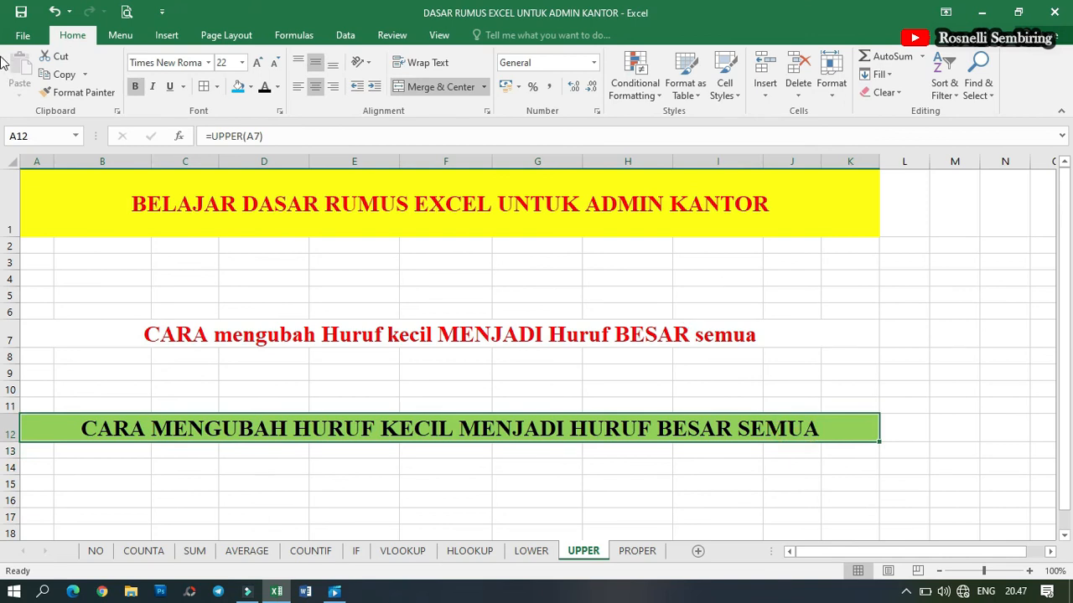
On the PROPER sheet, capitalise each word of the row 7 sentence in A12 with =PROPER(A7).
{"action": "left_click", "coordinate": [631, 552]}
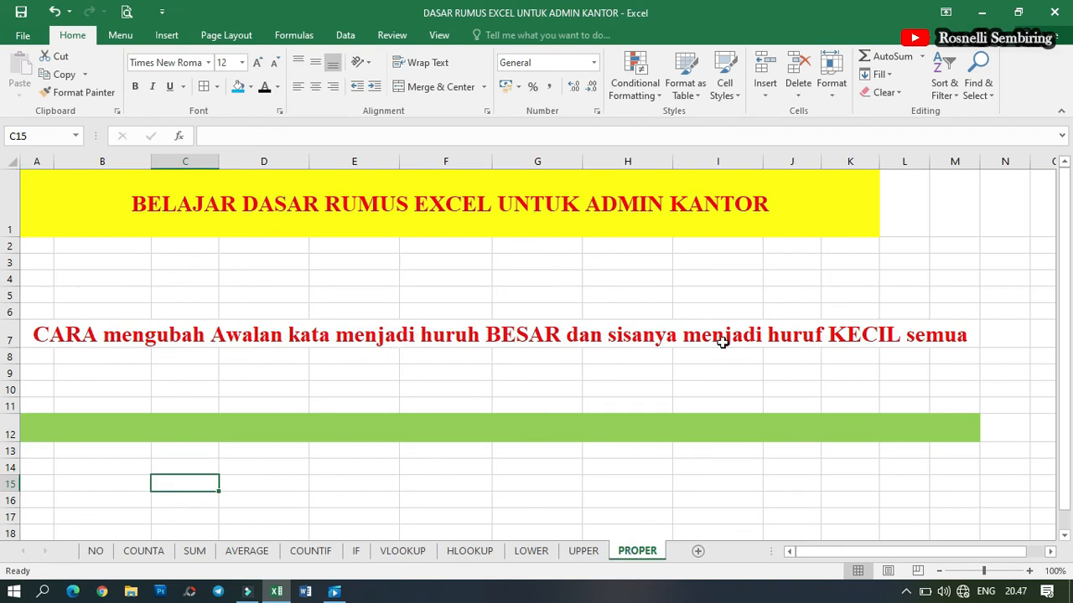
{"action": "left_click", "coordinate": [628, 433]}
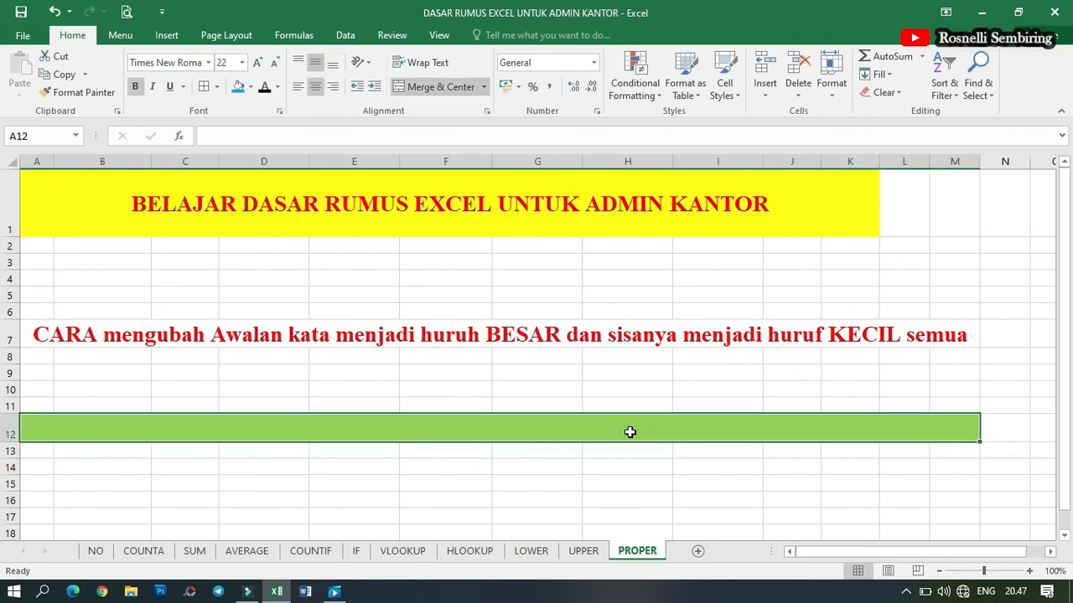
{"action": "type", "text": "="}
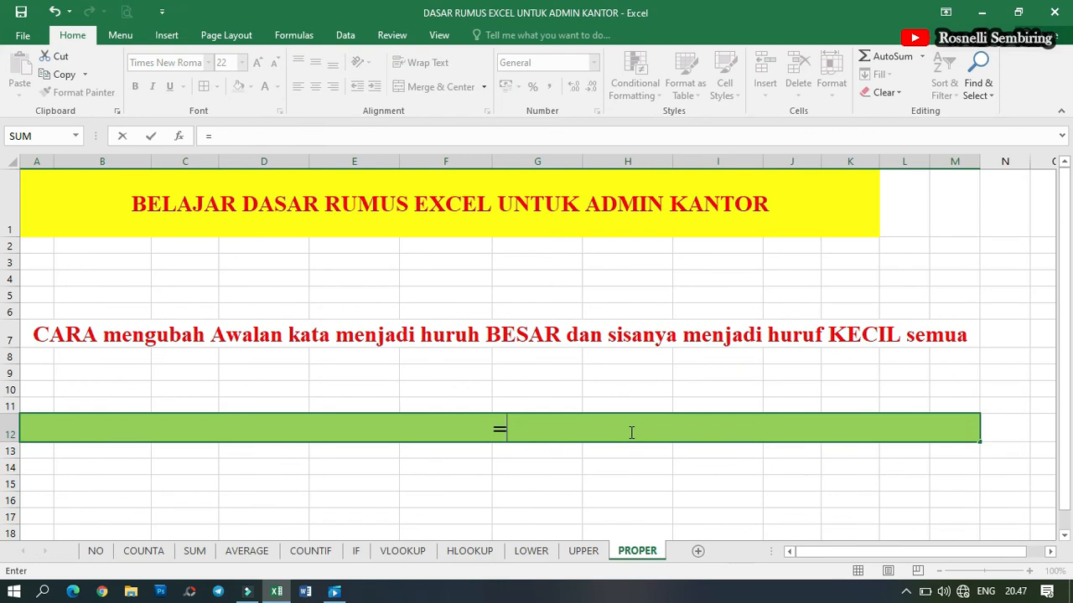
{"action": "type", "text": "pr"}
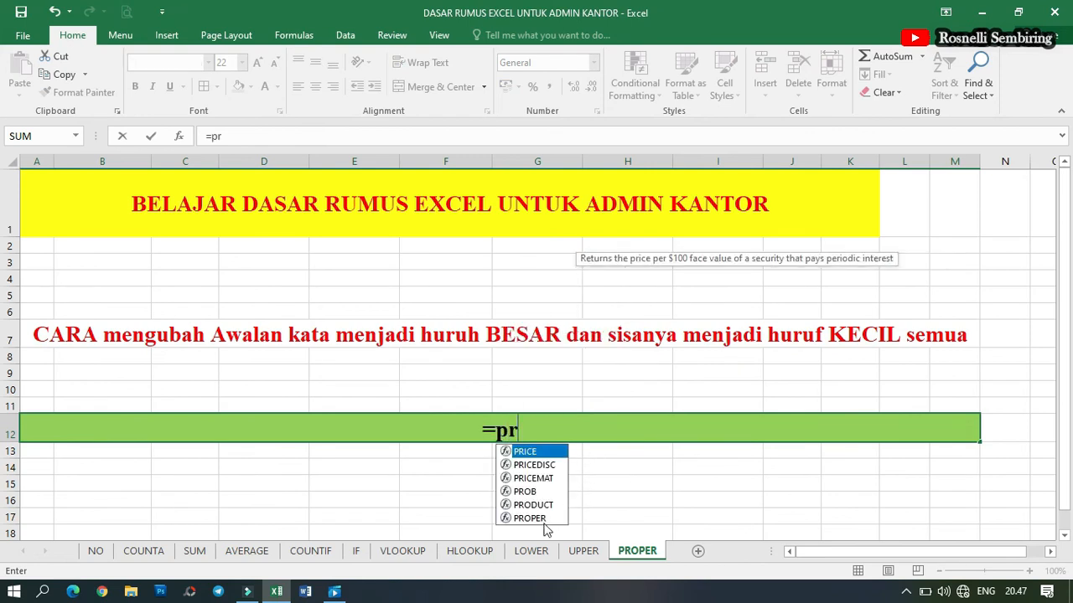
{"action": "double_click", "coordinate": [536, 518]}
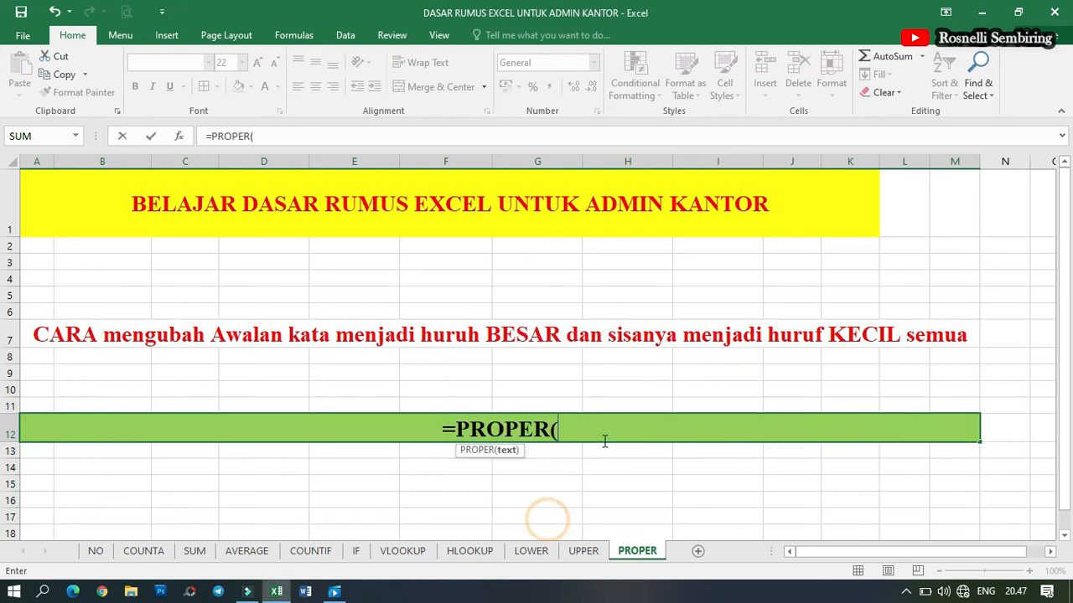
{"action": "left_click", "coordinate": [596, 337]}
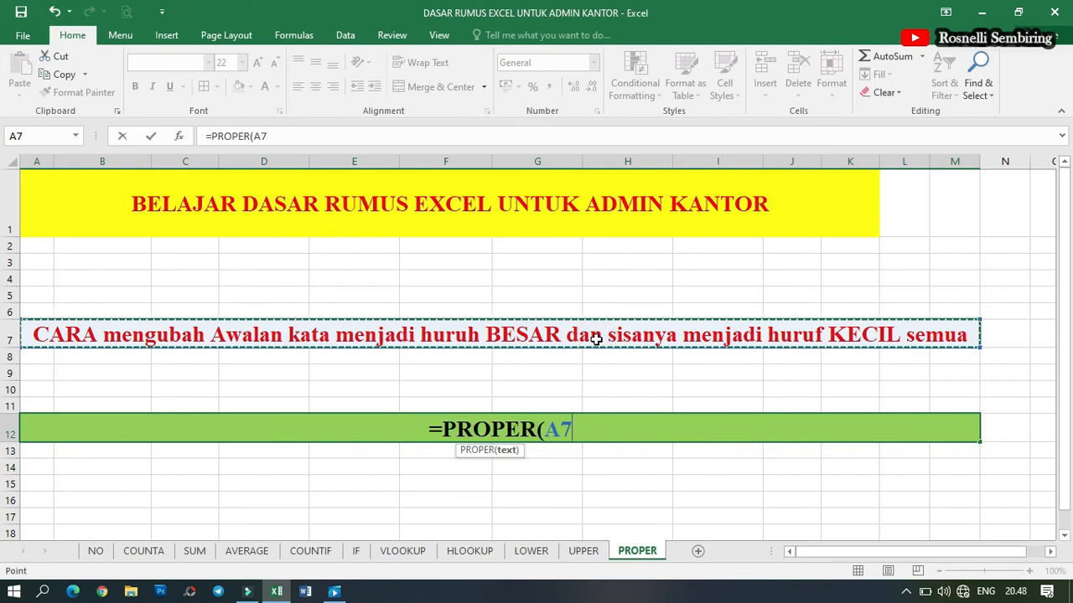
{"action": "type", "text": ")"}
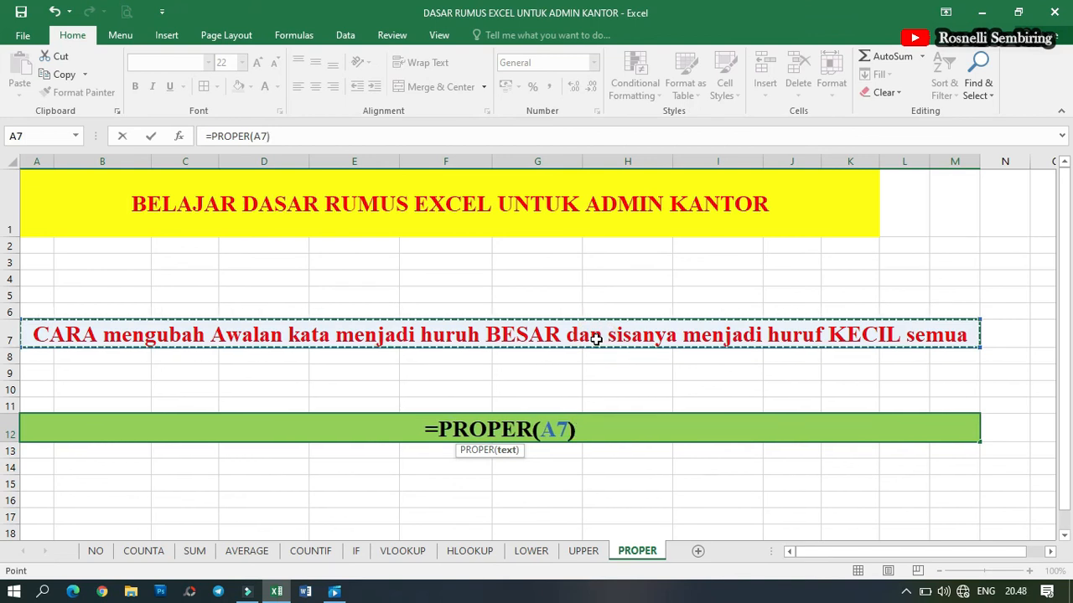
{"action": "key", "text": "Return"}
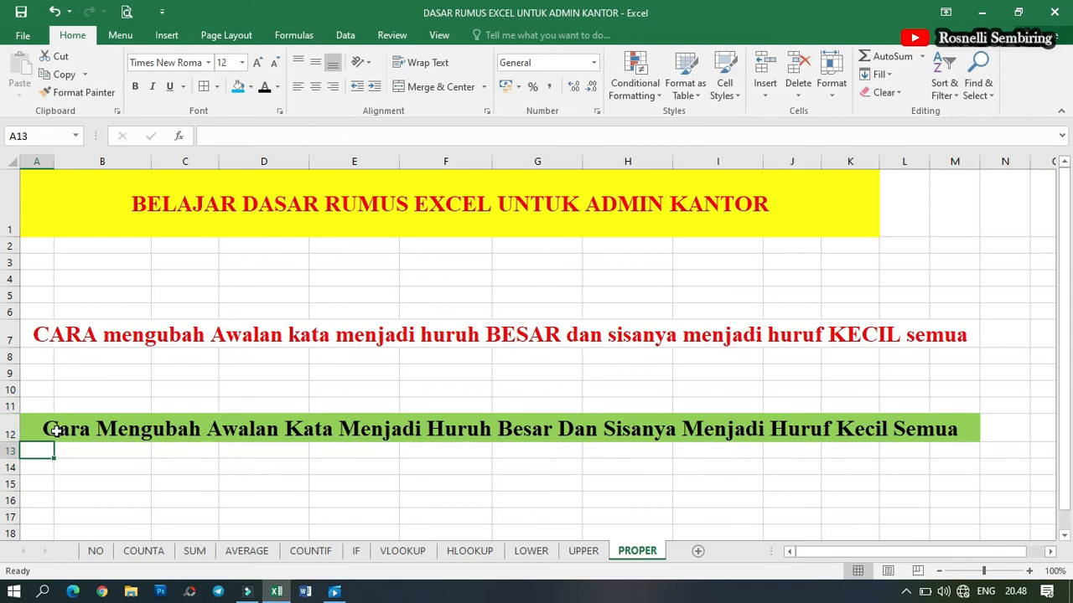
{"action": "left_click_drag", "start_coordinate": [55, 431], "coordinate": [288, 431]}
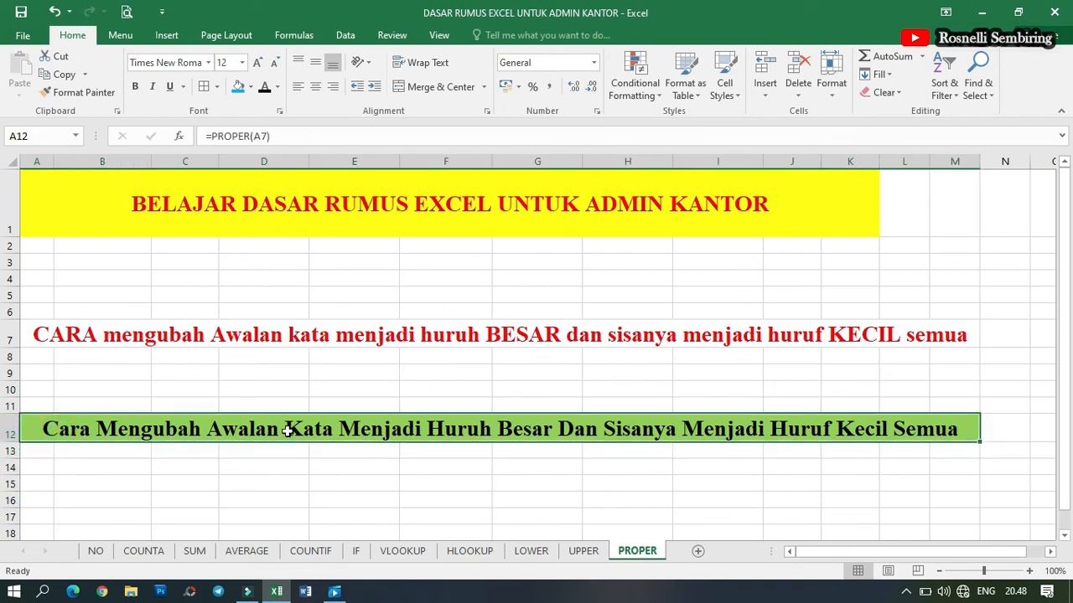
Save the finished workbook and close Excel.
{"action": "left_click", "coordinate": [419, 483]}
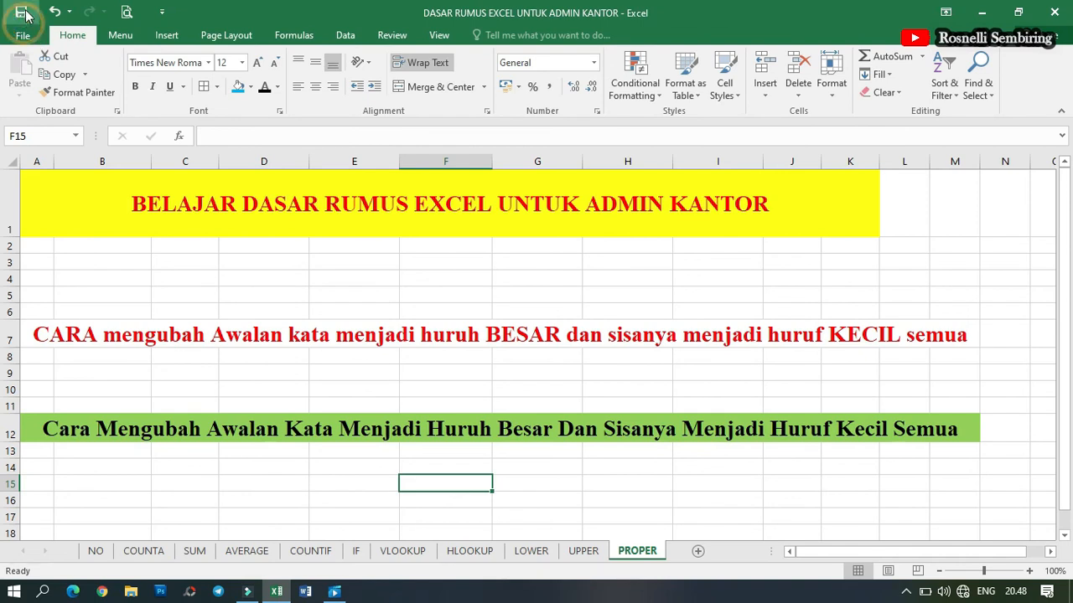
{"action": "left_click", "coordinate": [1061, 17]}
Refresh the Windows desktop twice.
{"action": "right_click", "coordinate": [691, 118]}
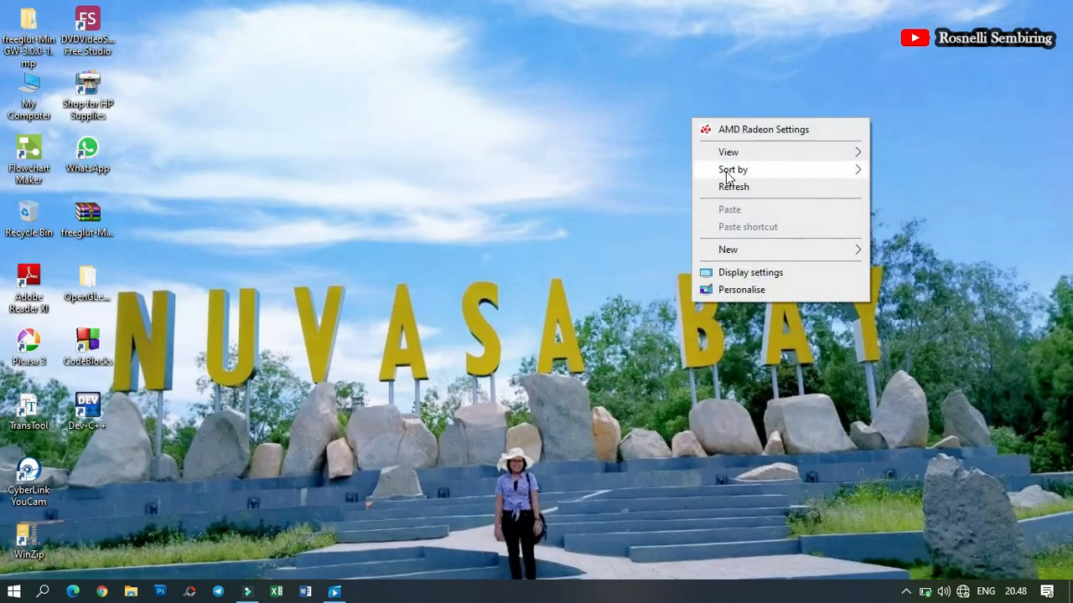
{"action": "left_click", "coordinate": [727, 184]}
{"action": "right_click", "coordinate": [726, 154]}
{"action": "left_click", "coordinate": [750, 216]}
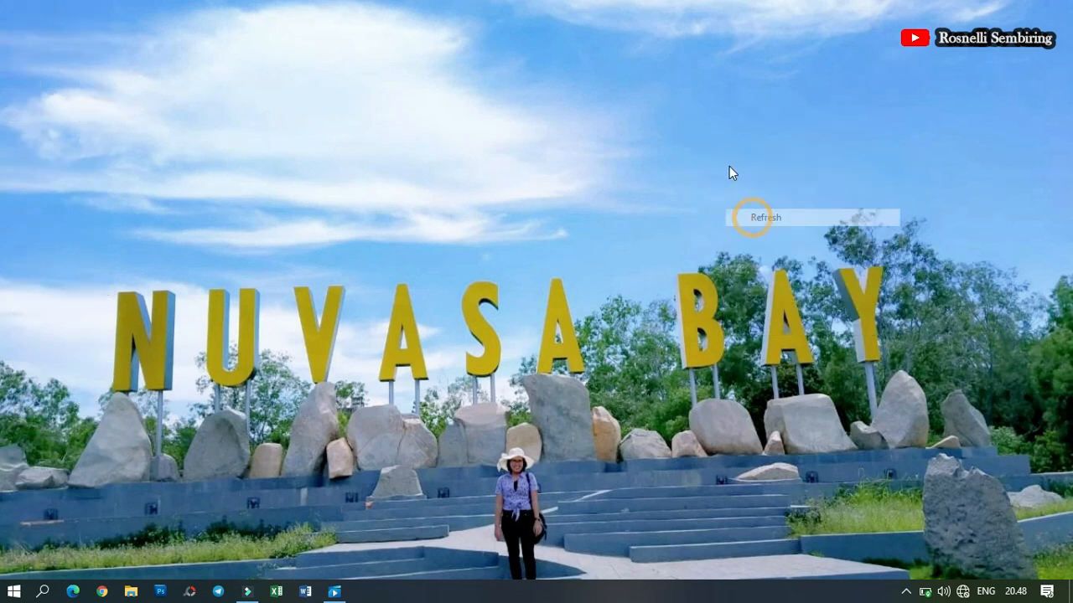